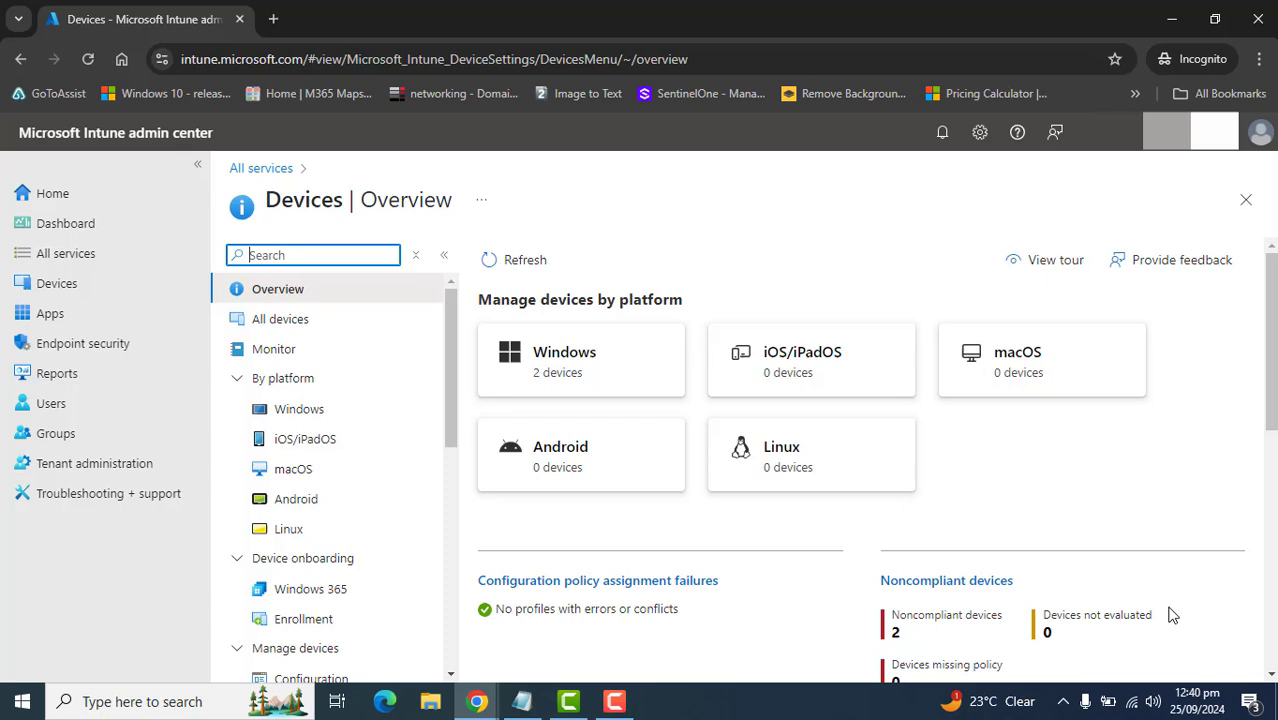
left_click(214, 58)
left_click(300, 58)
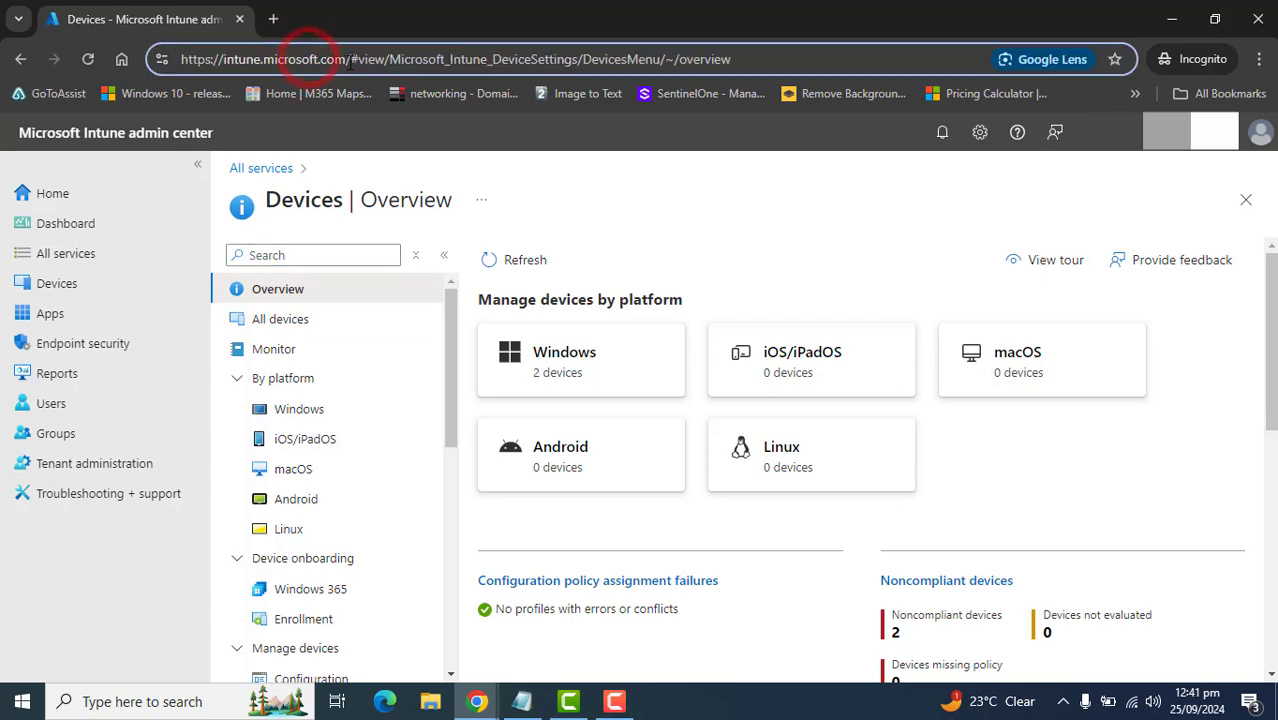
left_click_drag(351, 62, 168, 65)
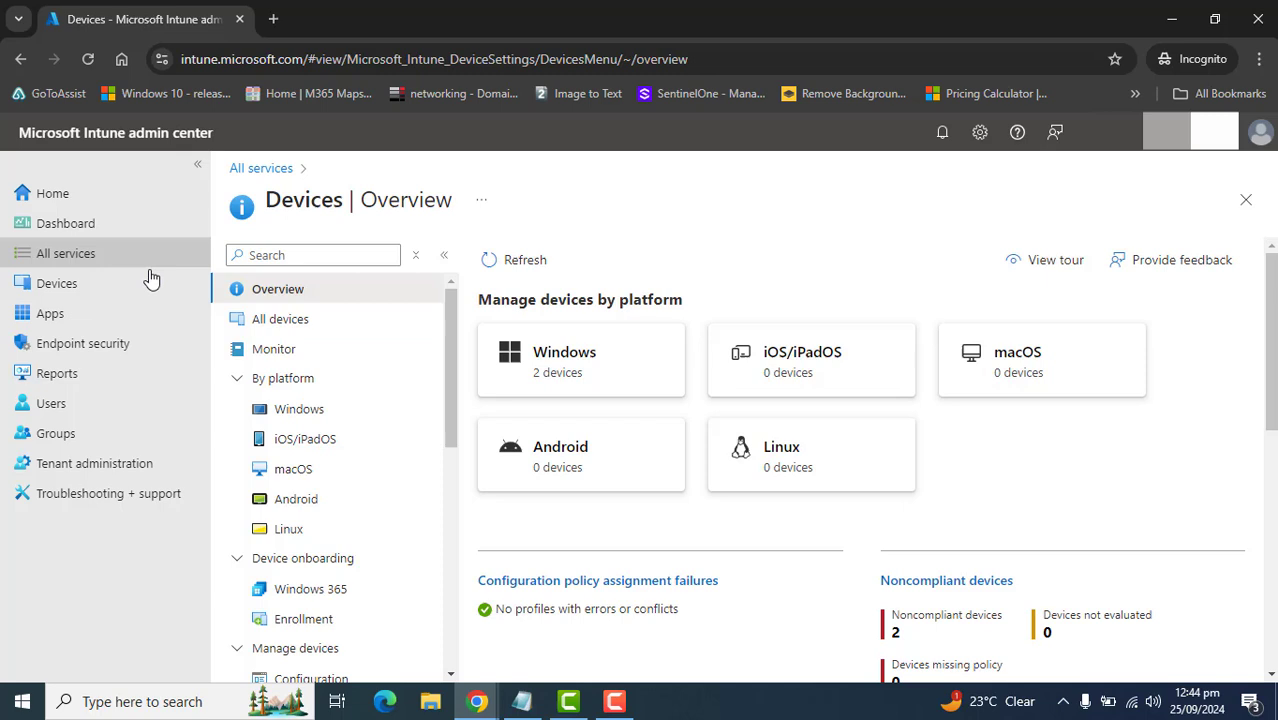
Step: Open the device configuration policies and start creating a new policy
left_click(100, 286)
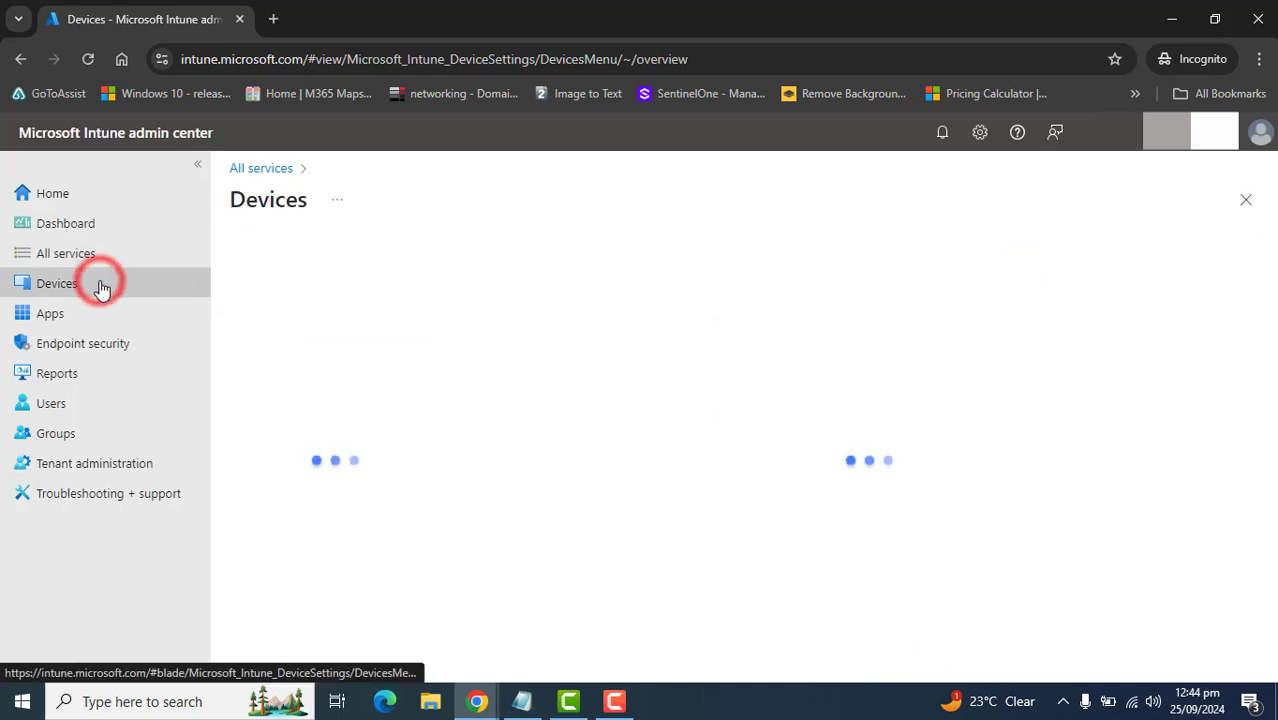
left_click_drag(451, 354, 431, 456)
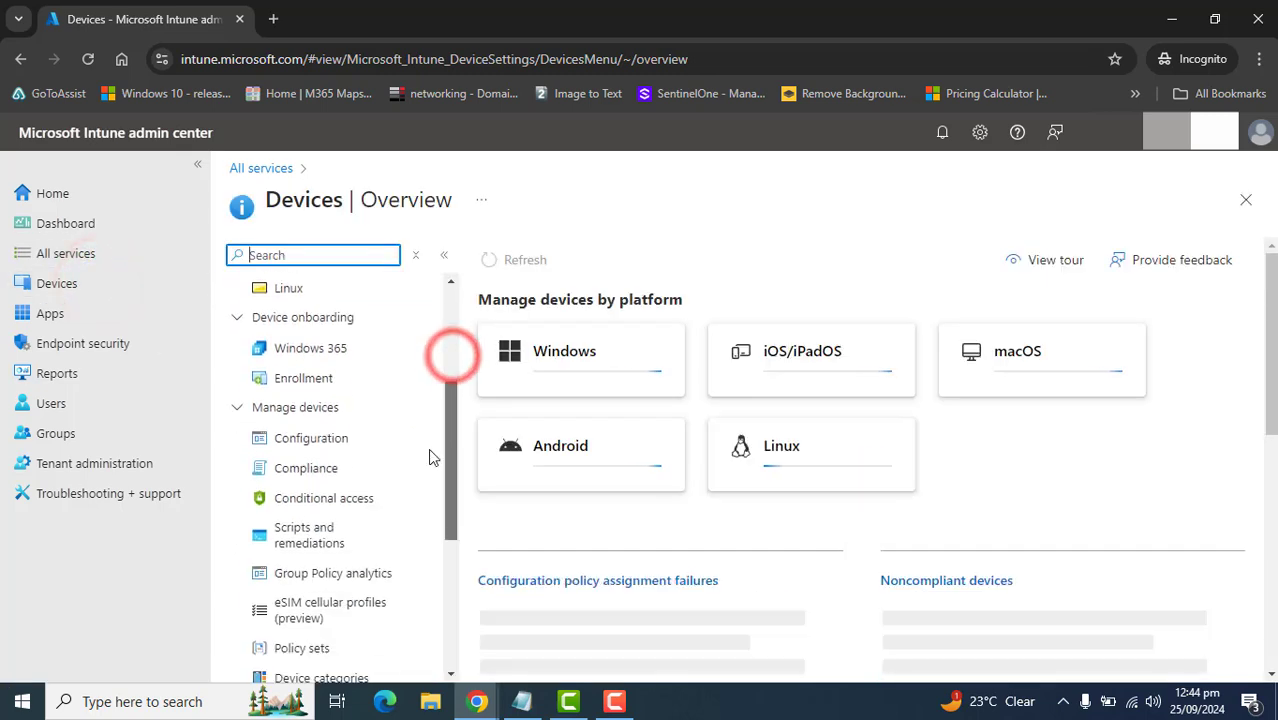
left_click(316, 440)
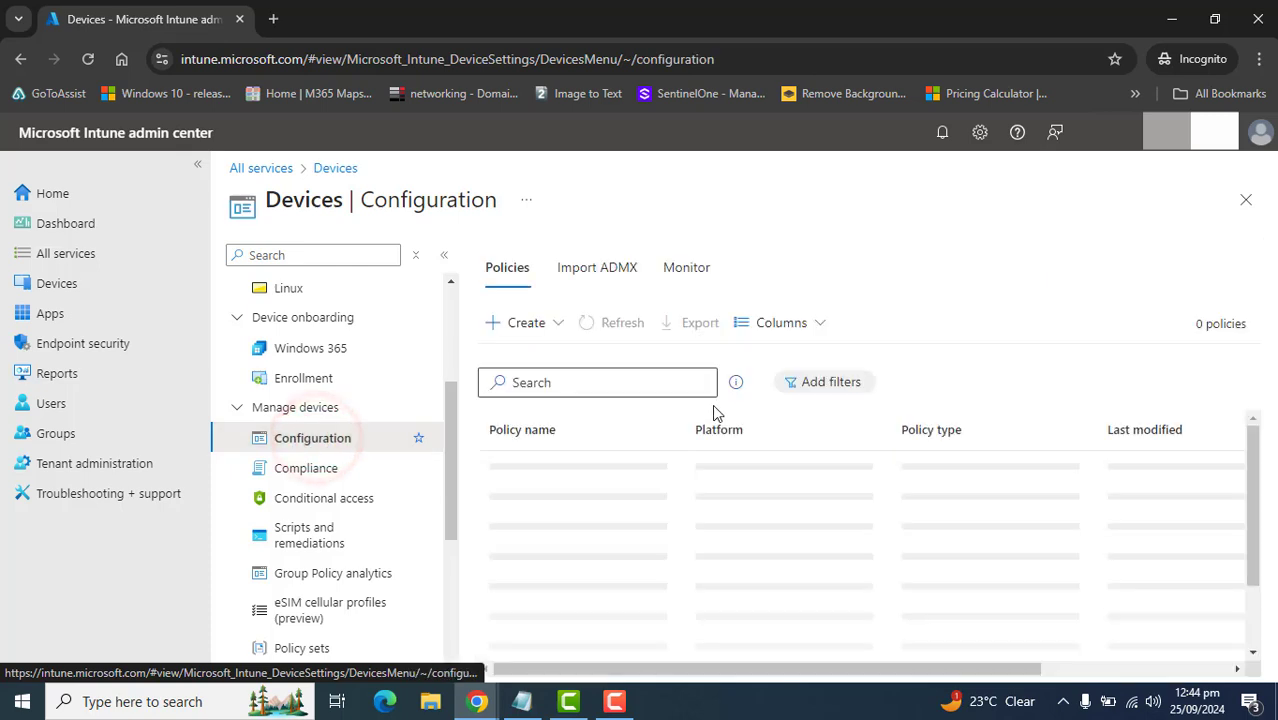
left_click(556, 330)
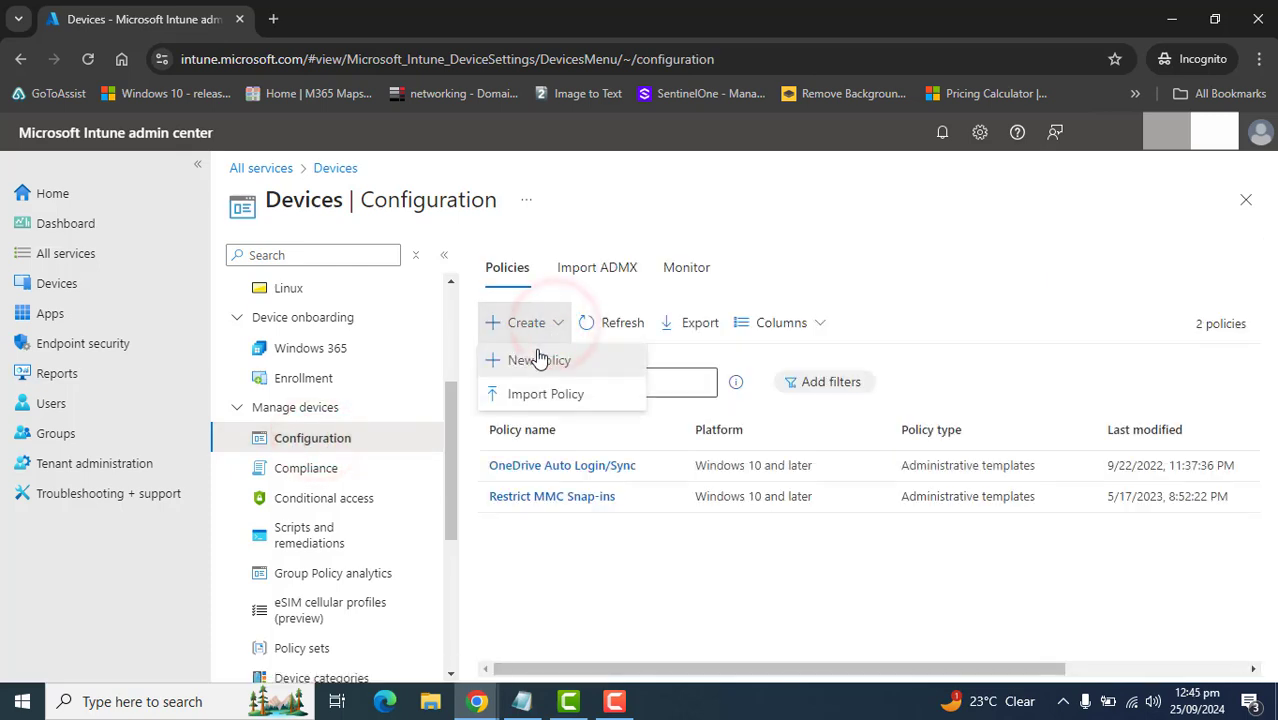
left_click(537, 360)
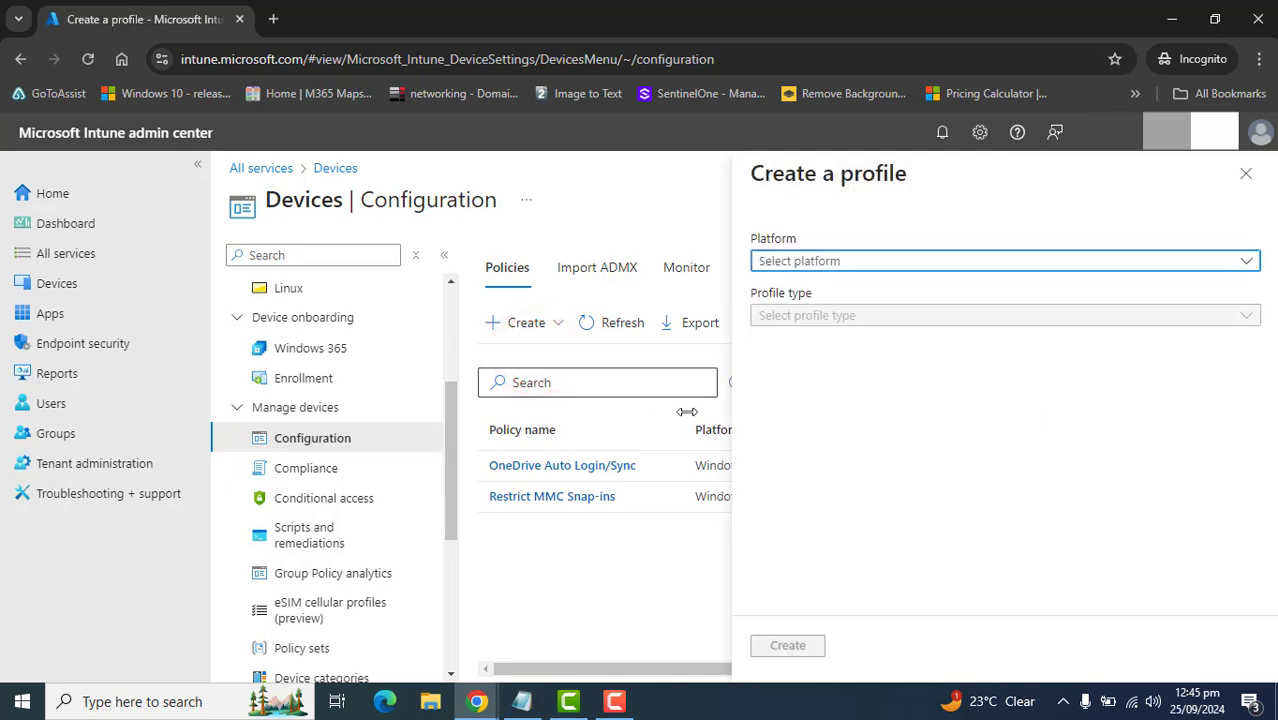
Step: Create a profile for the Windows 10 and later platform, with profile type Templates and the Kiosk template
left_click(796, 261)
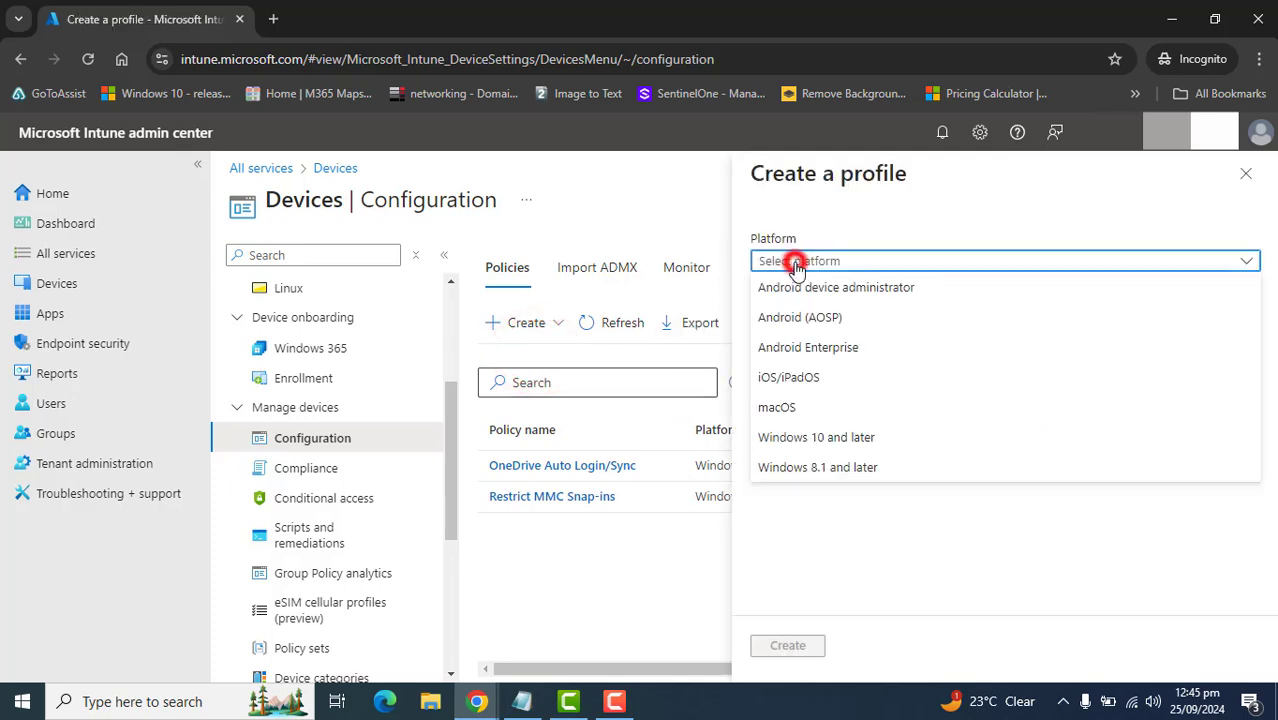
left_click(816, 437)
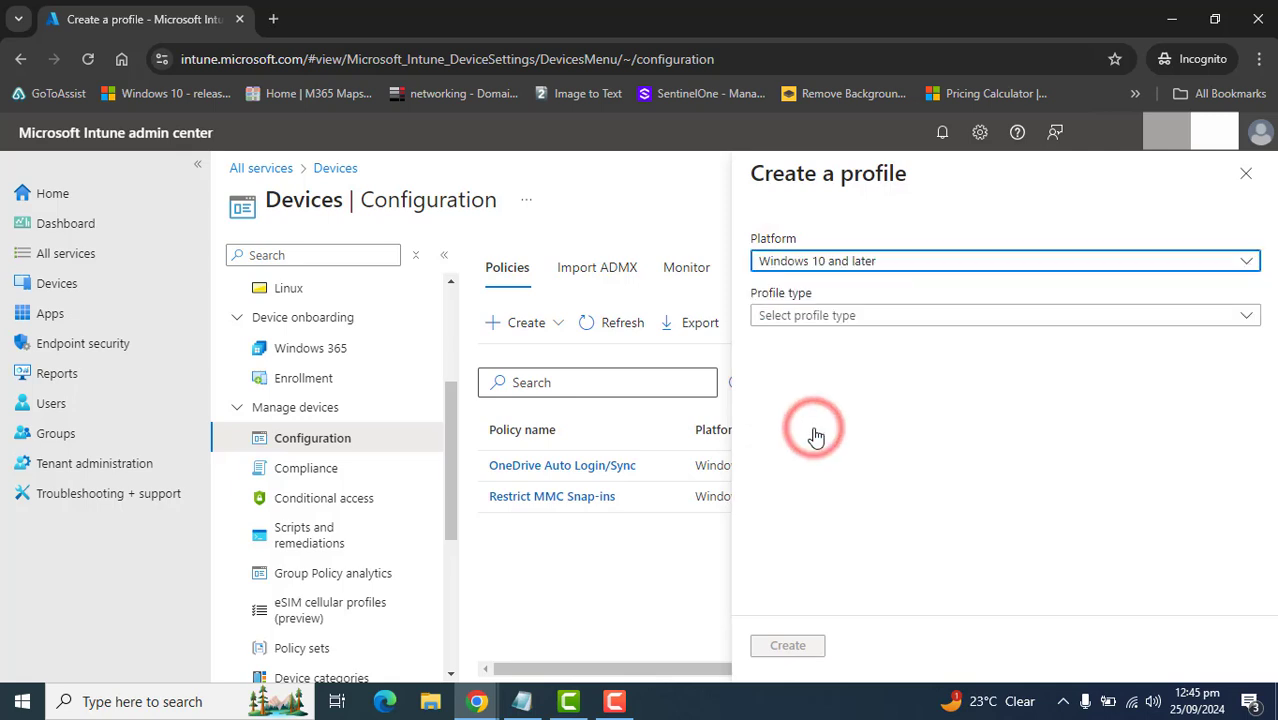
left_click(887, 319)
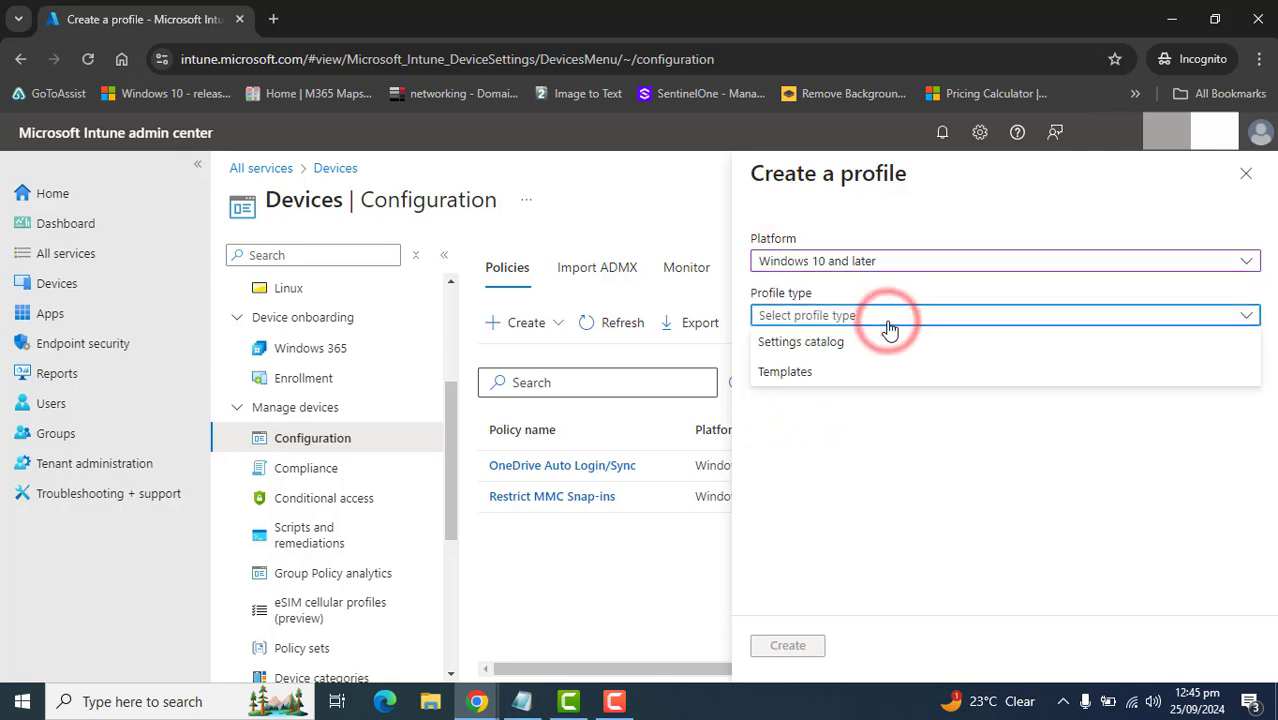
left_click(790, 372)
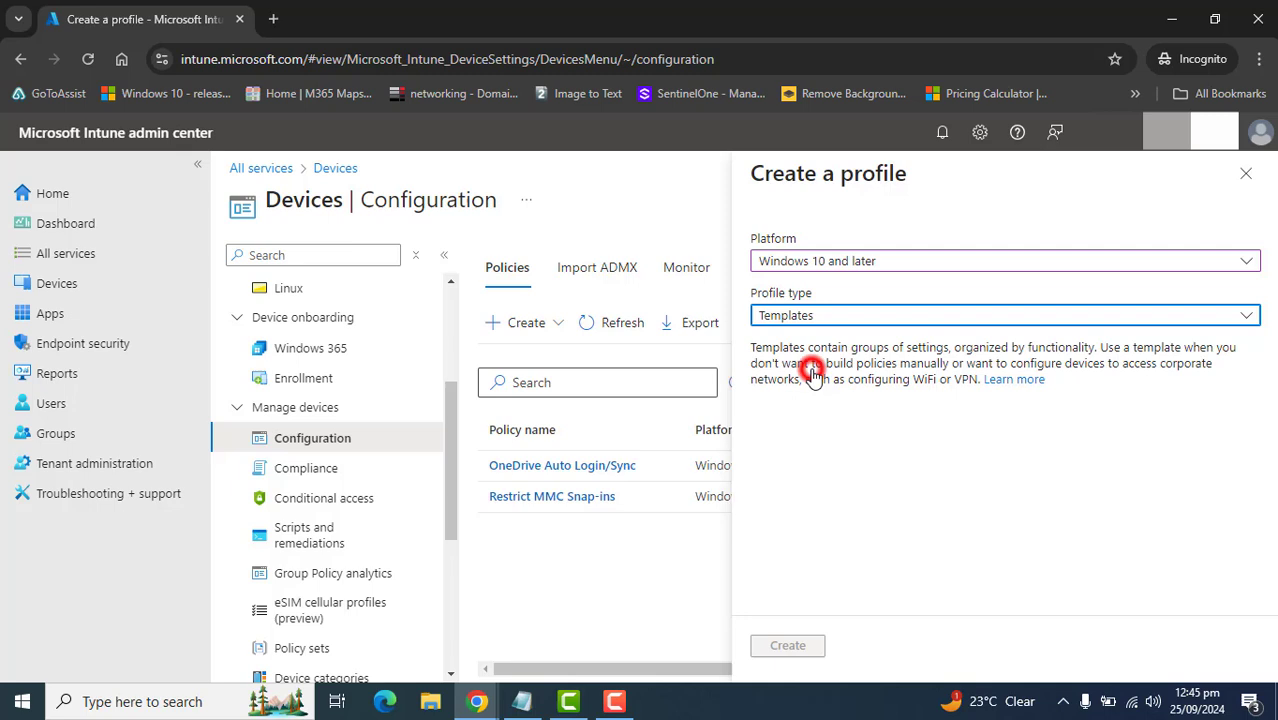
left_click_drag(1268, 313, 1275, 383)
scroll(862, 507, "down", 3)
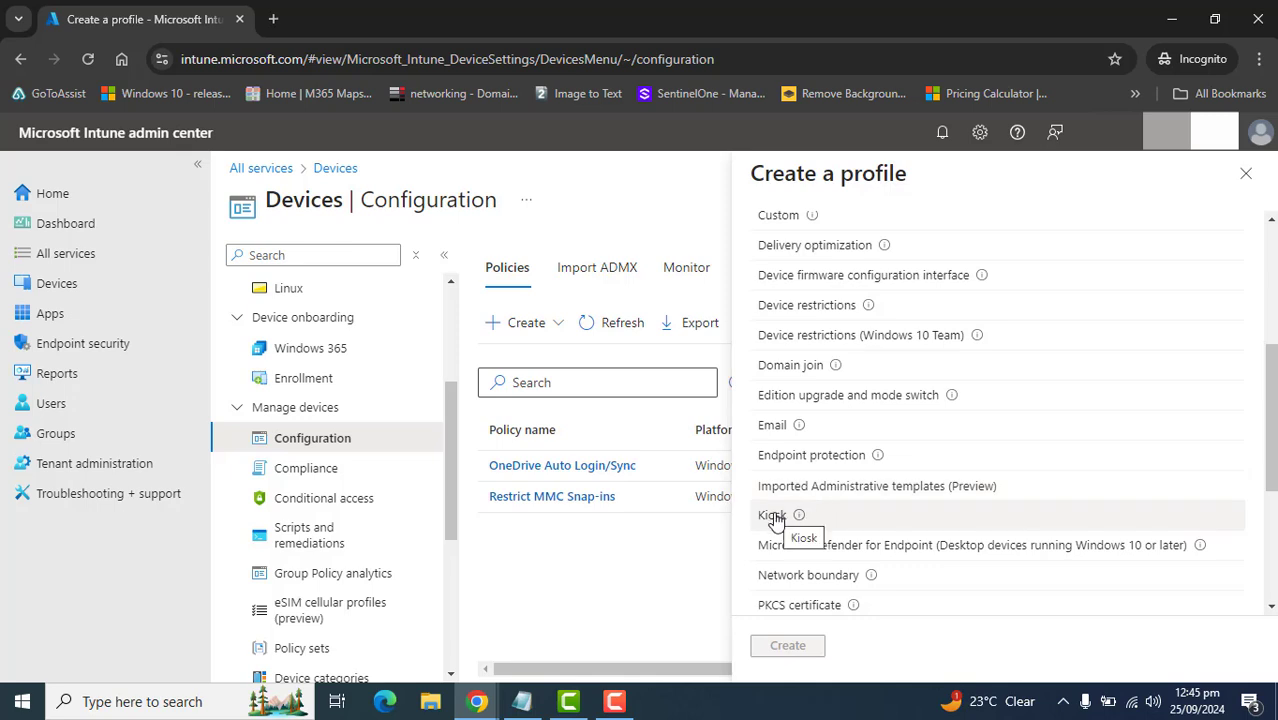
left_click(775, 520)
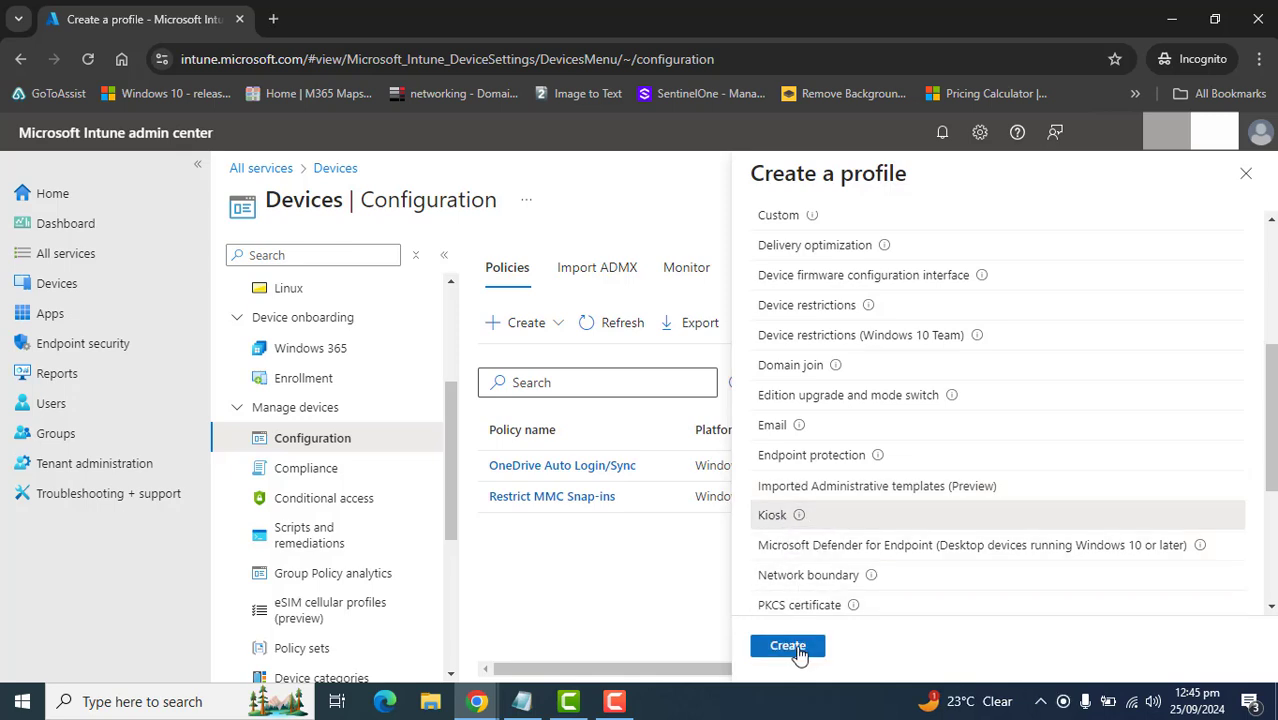
left_click(788, 646)
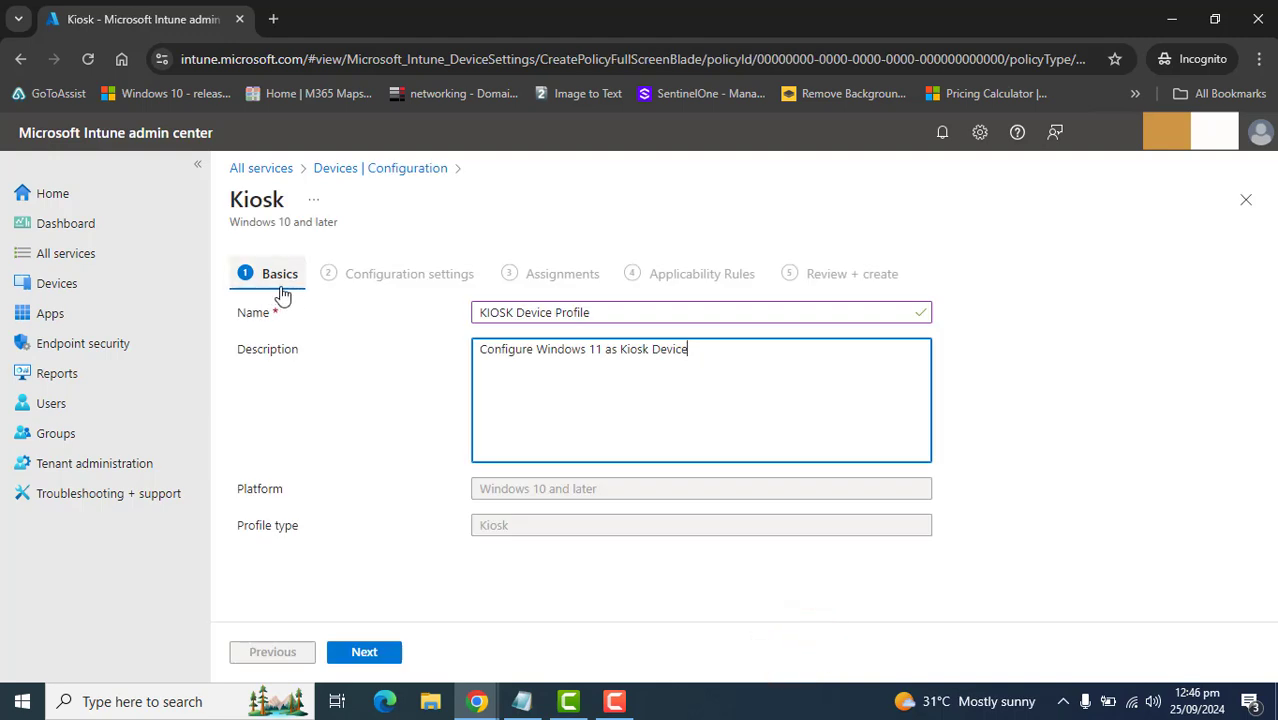
Step: Check the kiosk profile's name and description, and continue to the configuration settings
triple_click(643, 313)
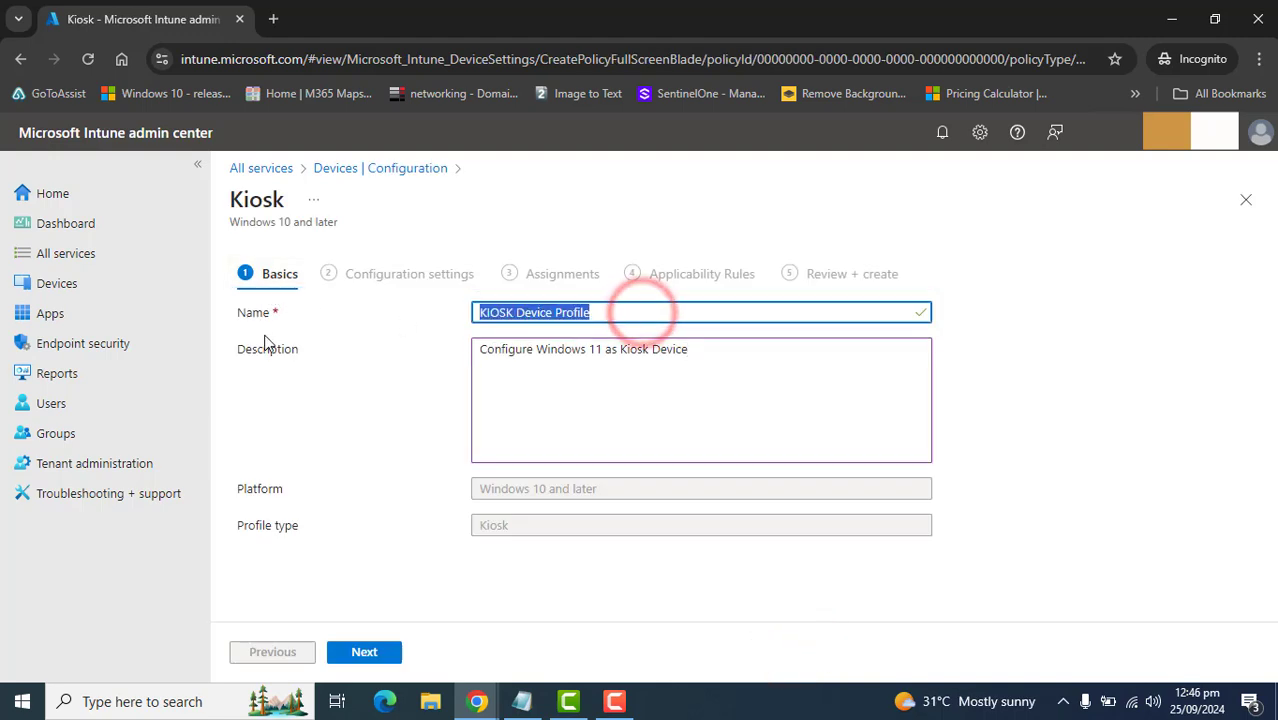
triple_click(719, 358)
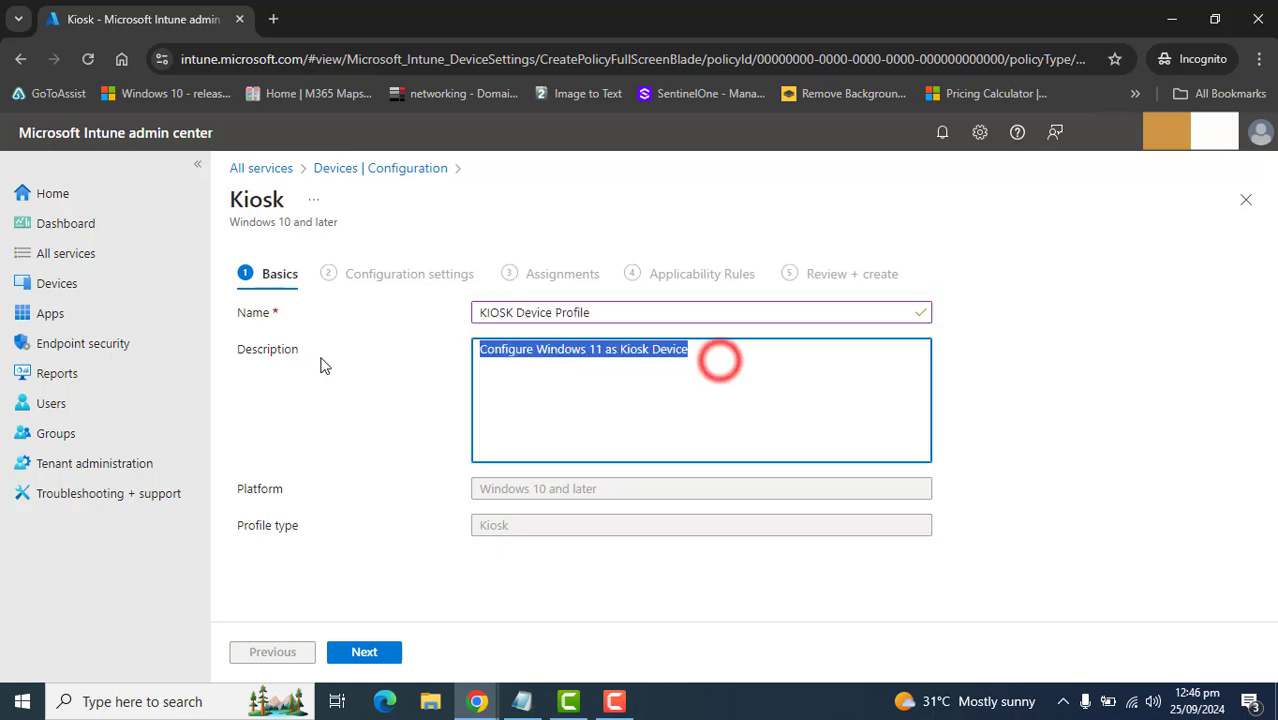
left_click(340, 400)
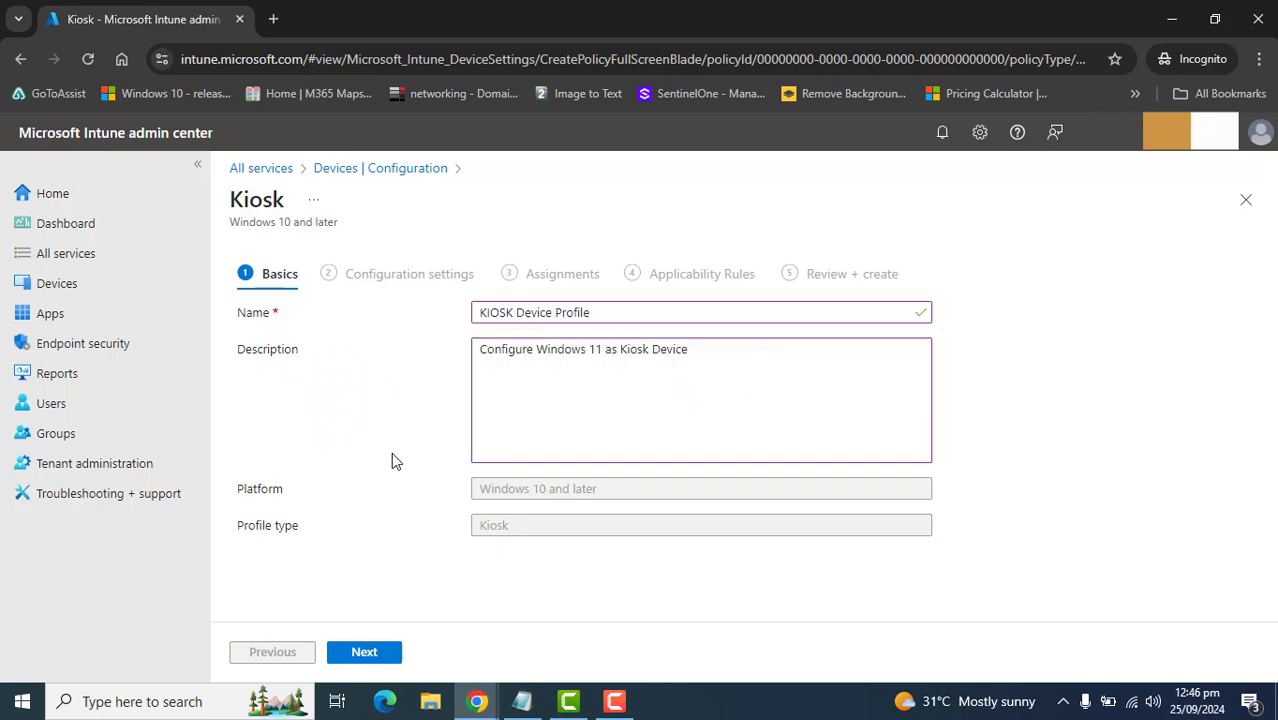
left_click(364, 655)
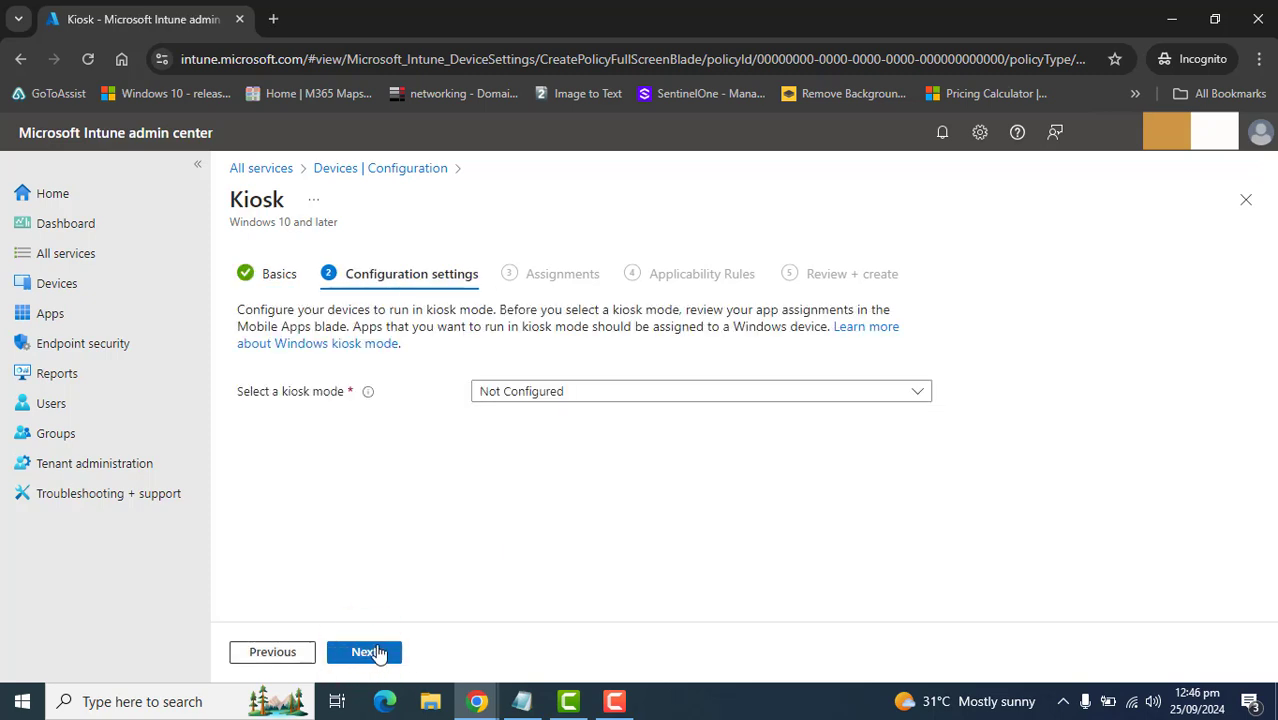
Step: Set the kiosk mode to Single app, full-screen kiosk
left_click_drag(234, 391, 354, 397)
left_click(609, 502)
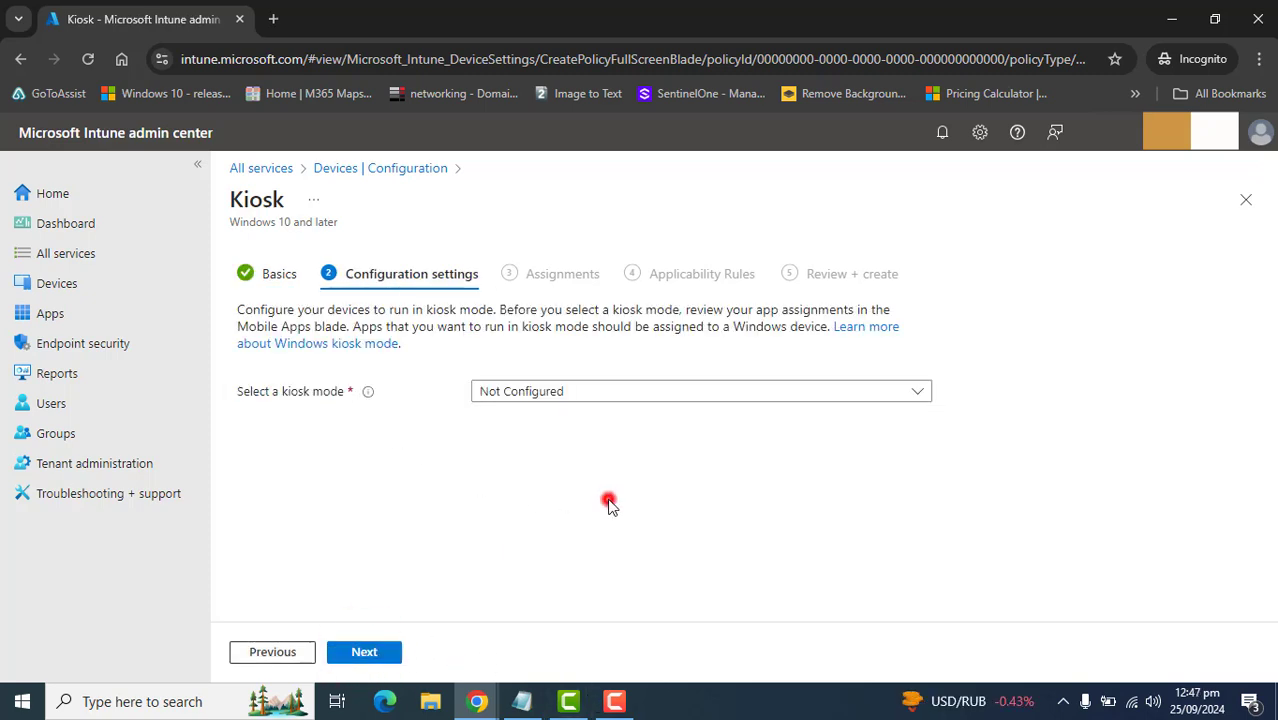
left_click(776, 401)
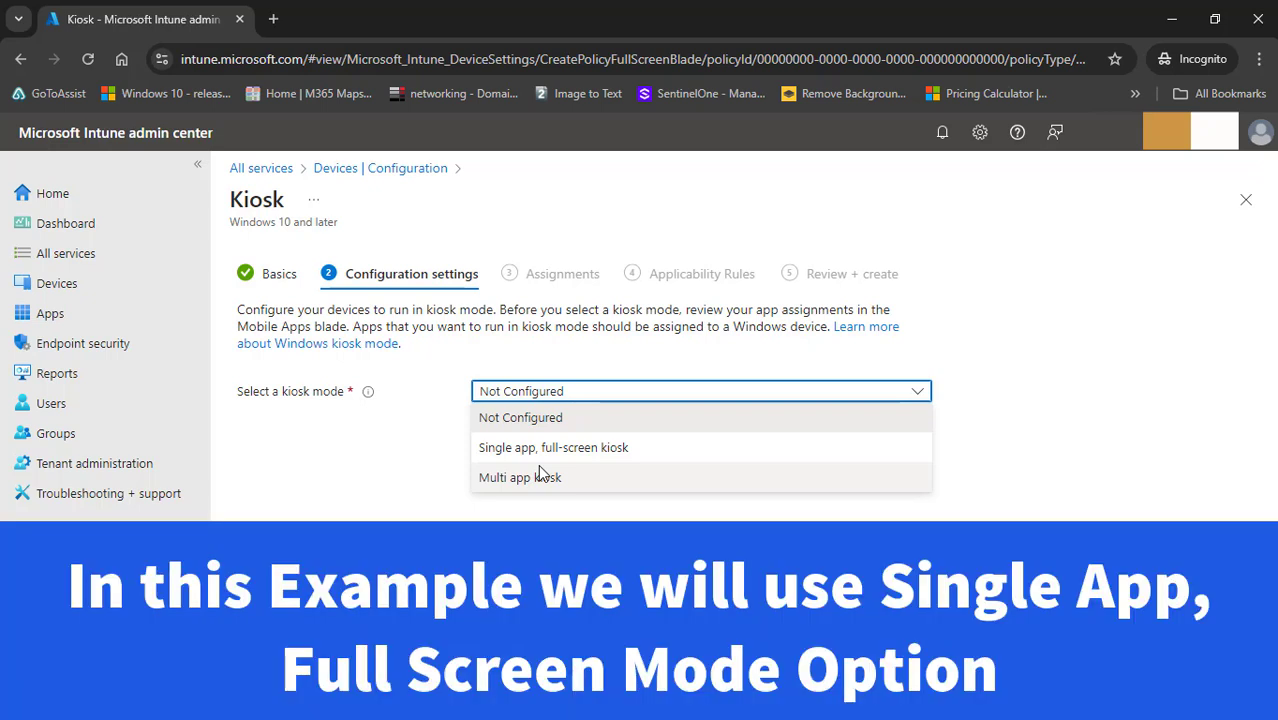
left_click(532, 448)
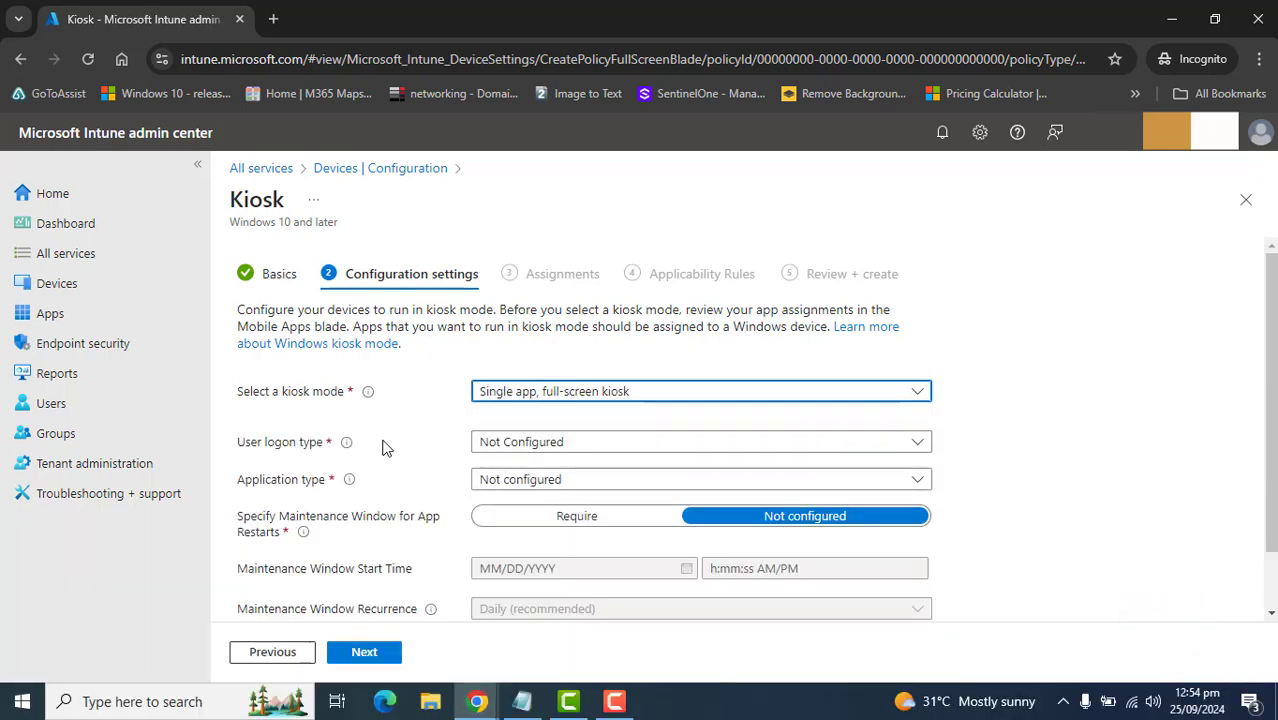
Step: Set the user logon type to Auto logon (Windows 10, version 1803 and later, or Windows 11)
left_click_drag(232, 442, 325, 460)
left_click(566, 452)
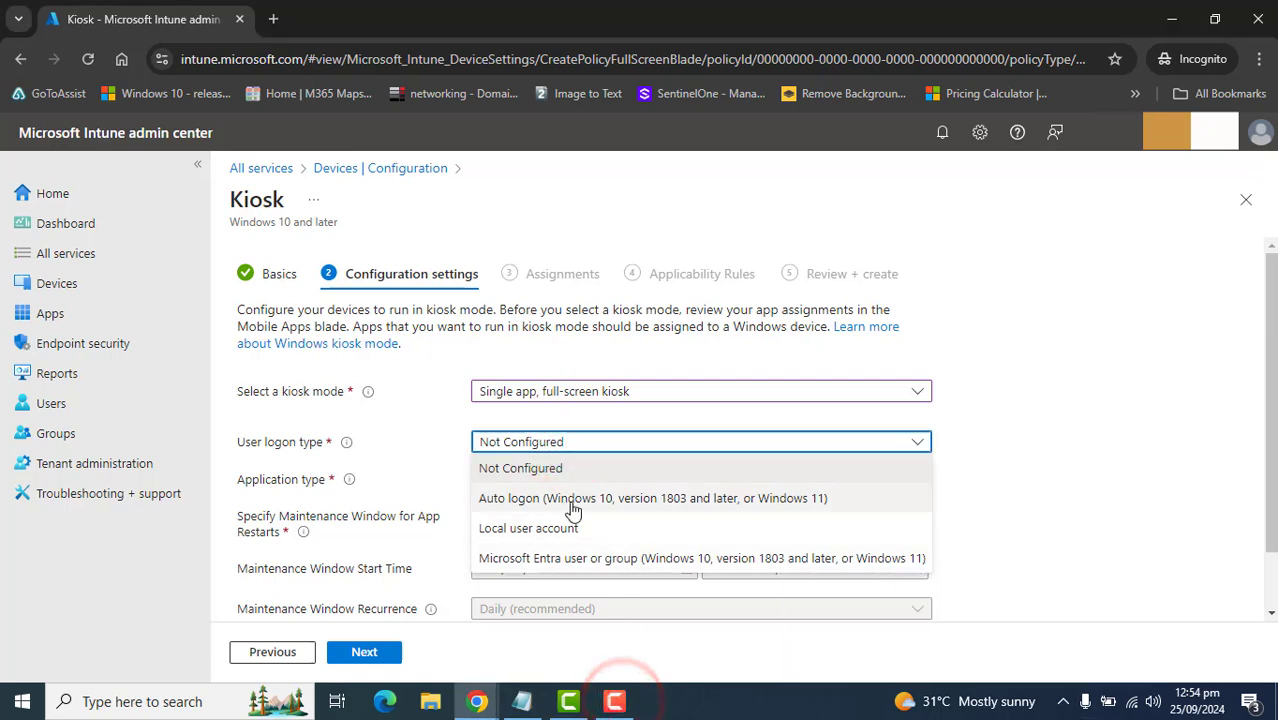
left_click(776, 503)
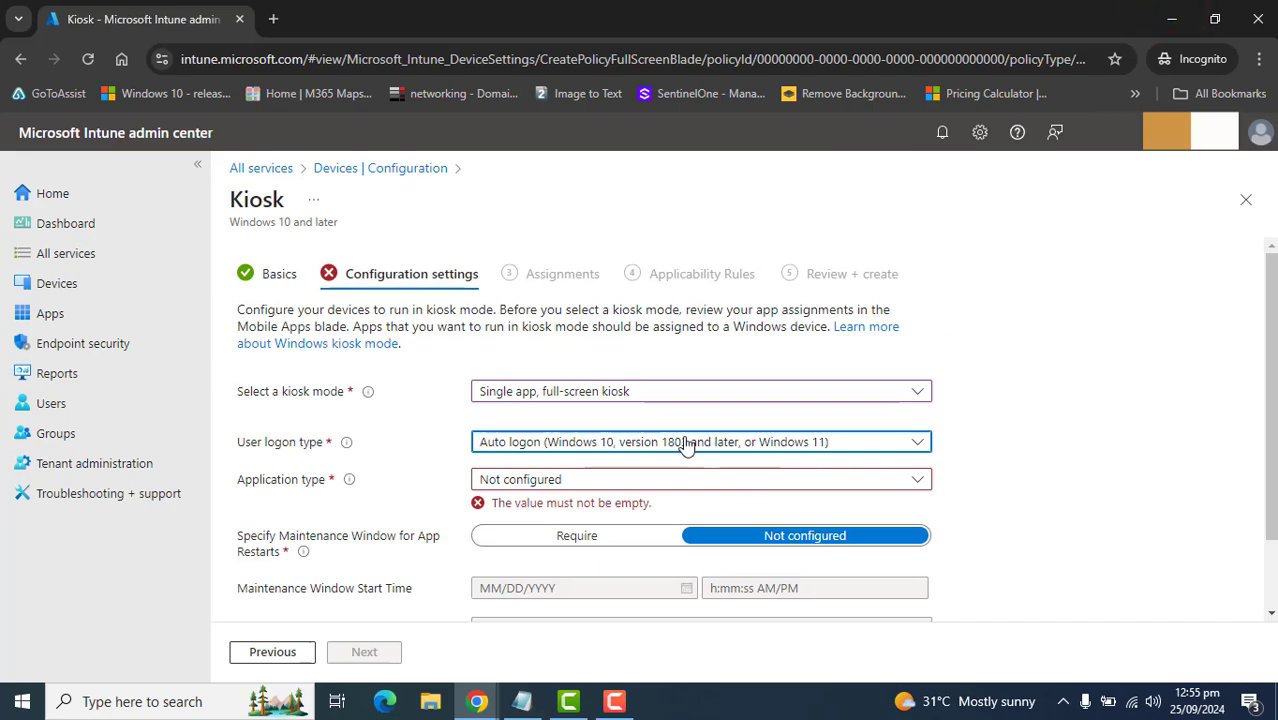
left_click(770, 443)
left_click(776, 448)
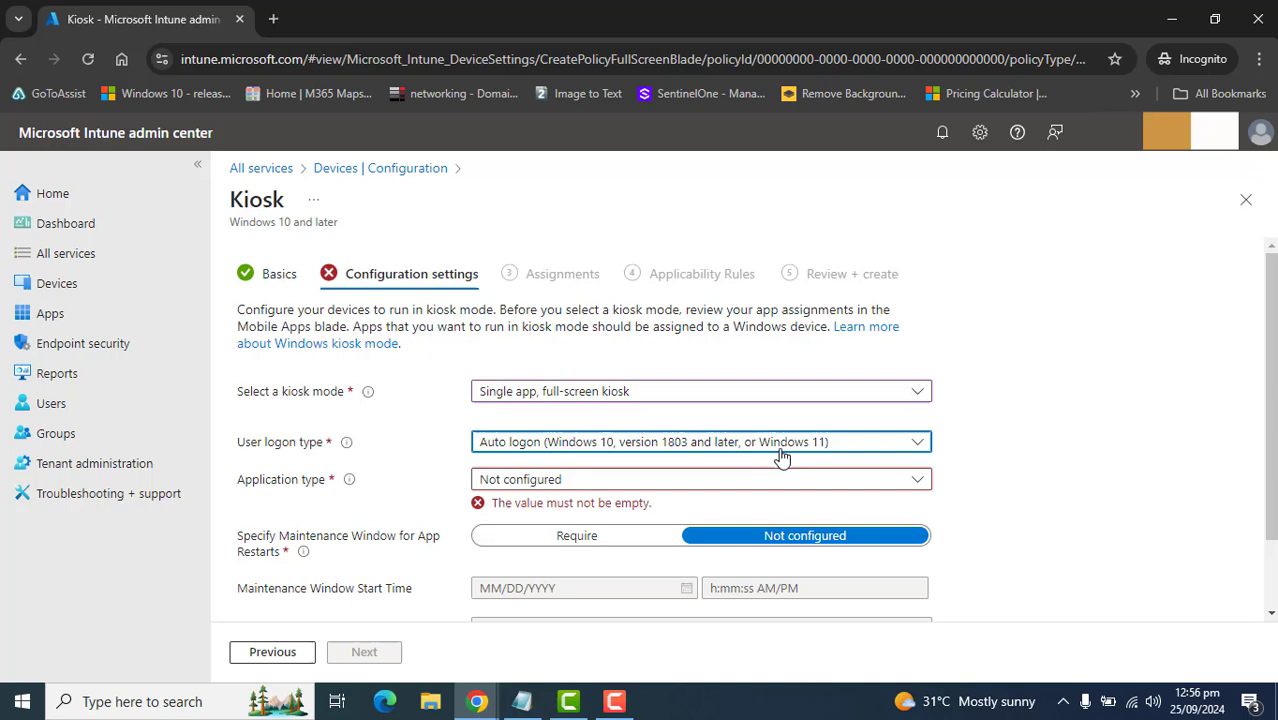
left_click(779, 447)
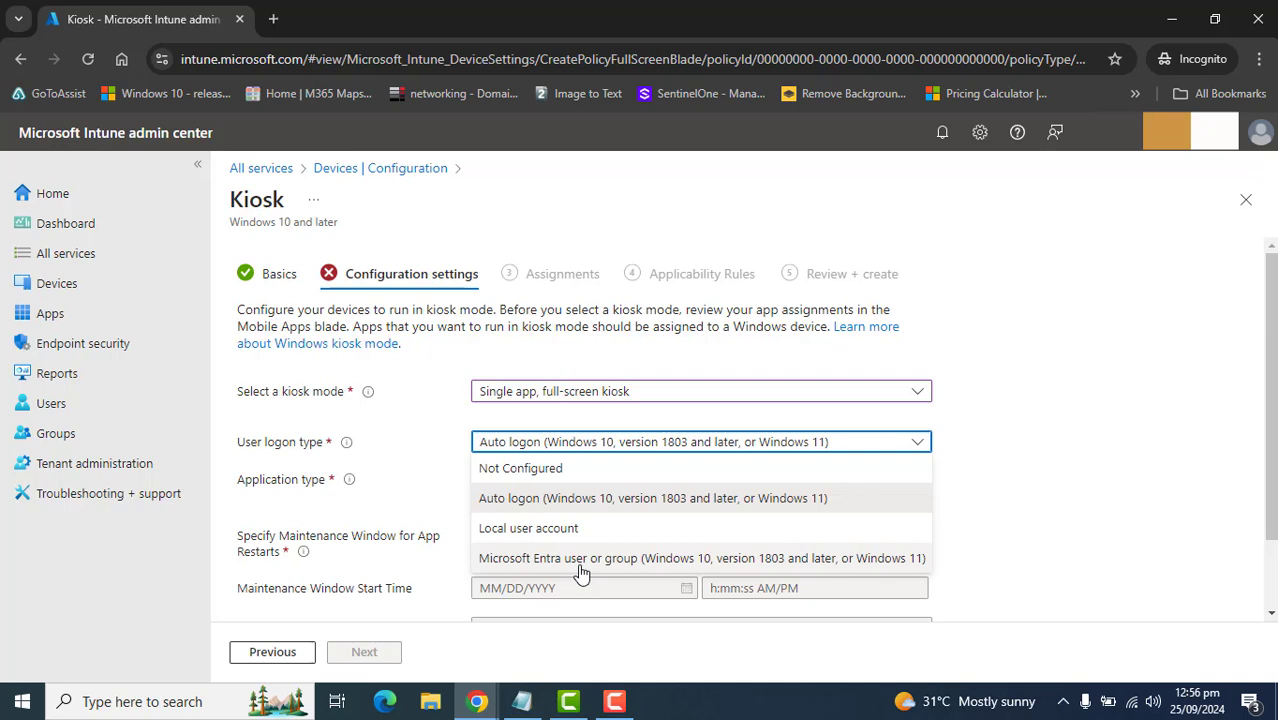
left_click(1052, 474)
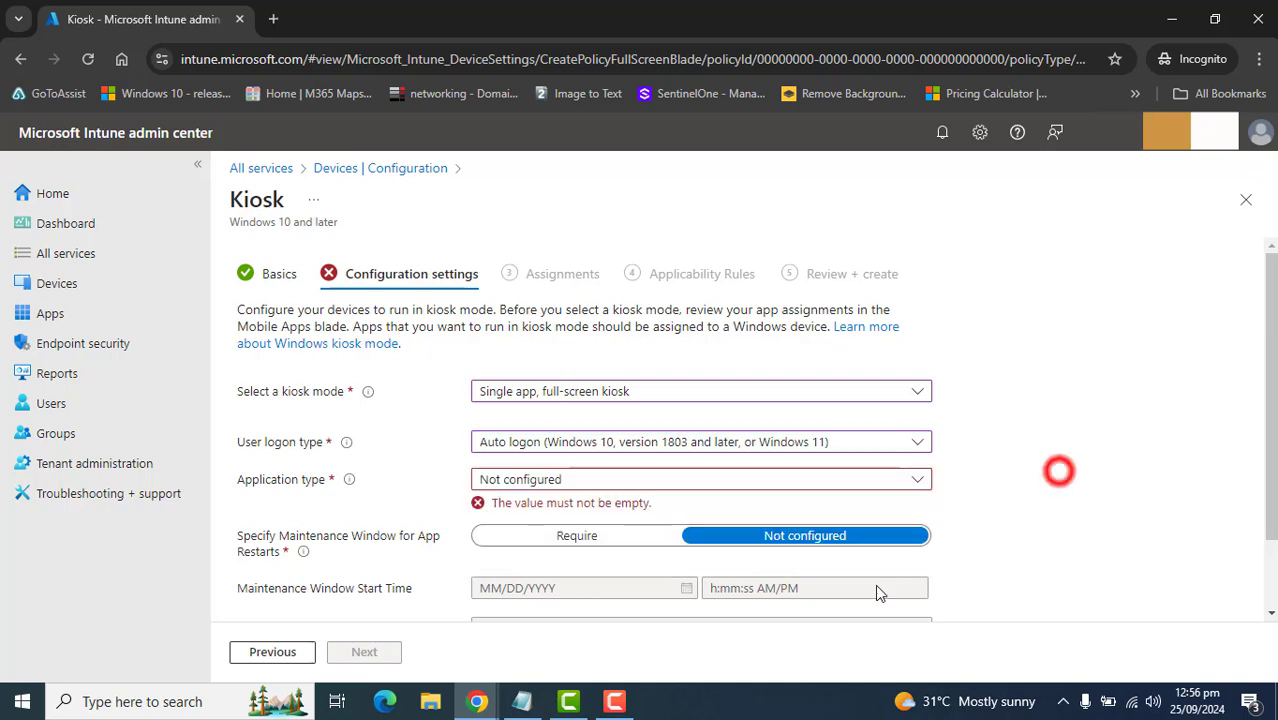
left_click(614, 701)
left_click(614, 701)
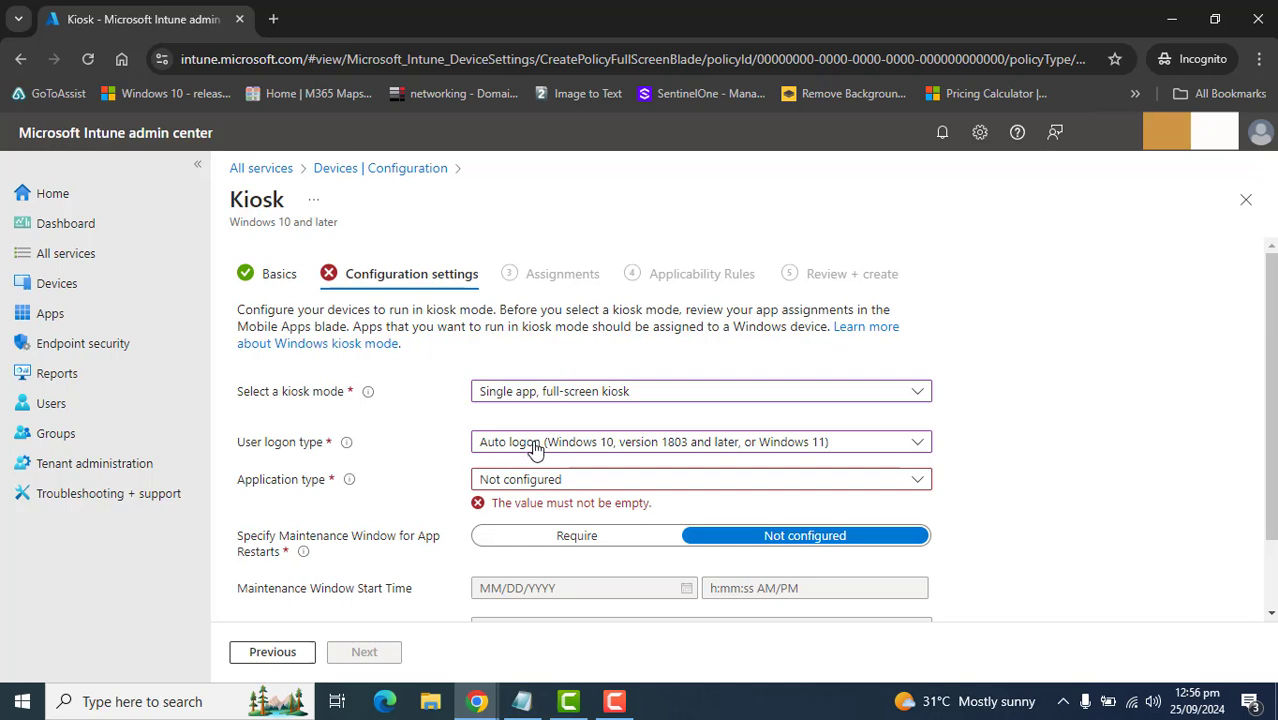
left_click(614, 701)
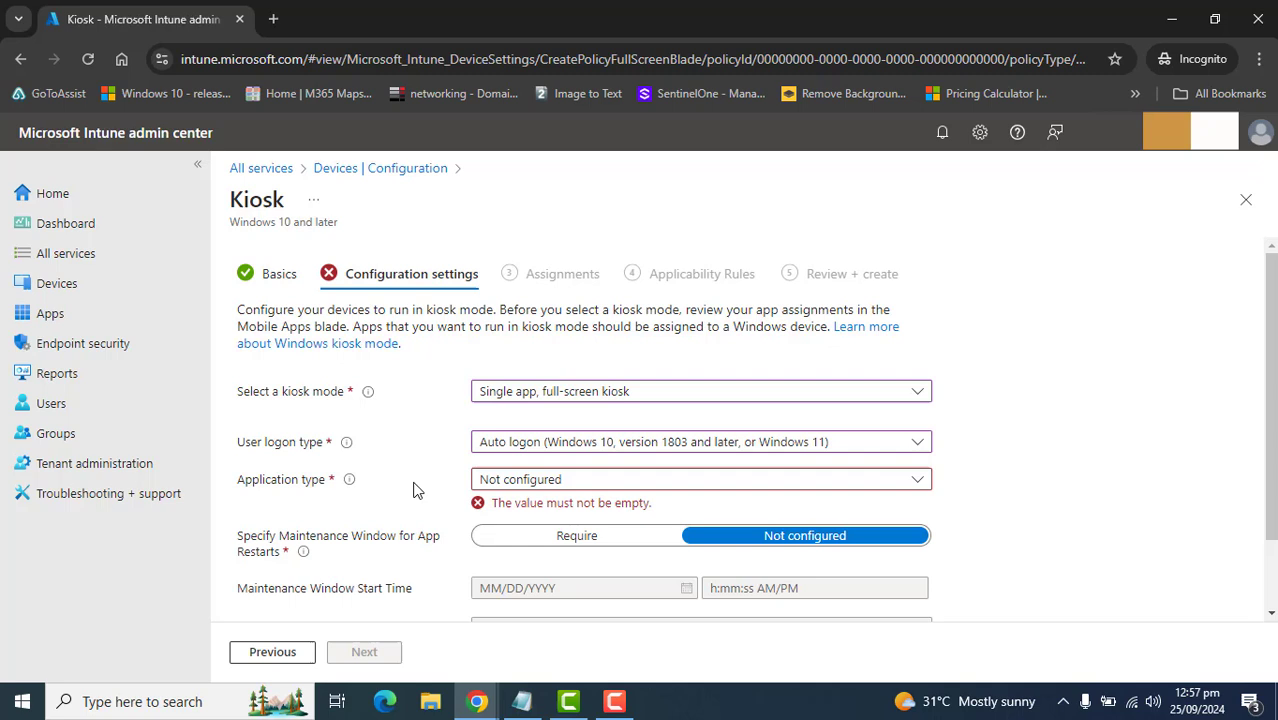
Step: Set the kiosk's application type to Add Microsoft Edge browser
left_click(903, 481)
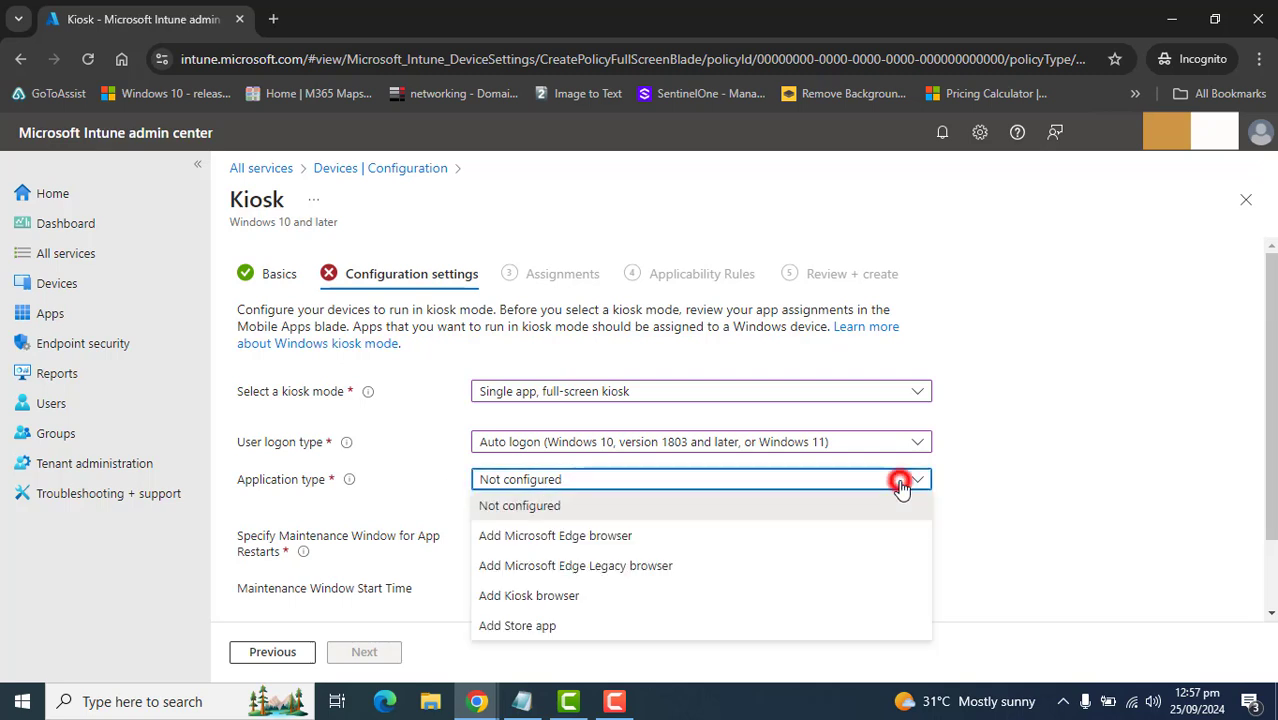
left_click(614, 701)
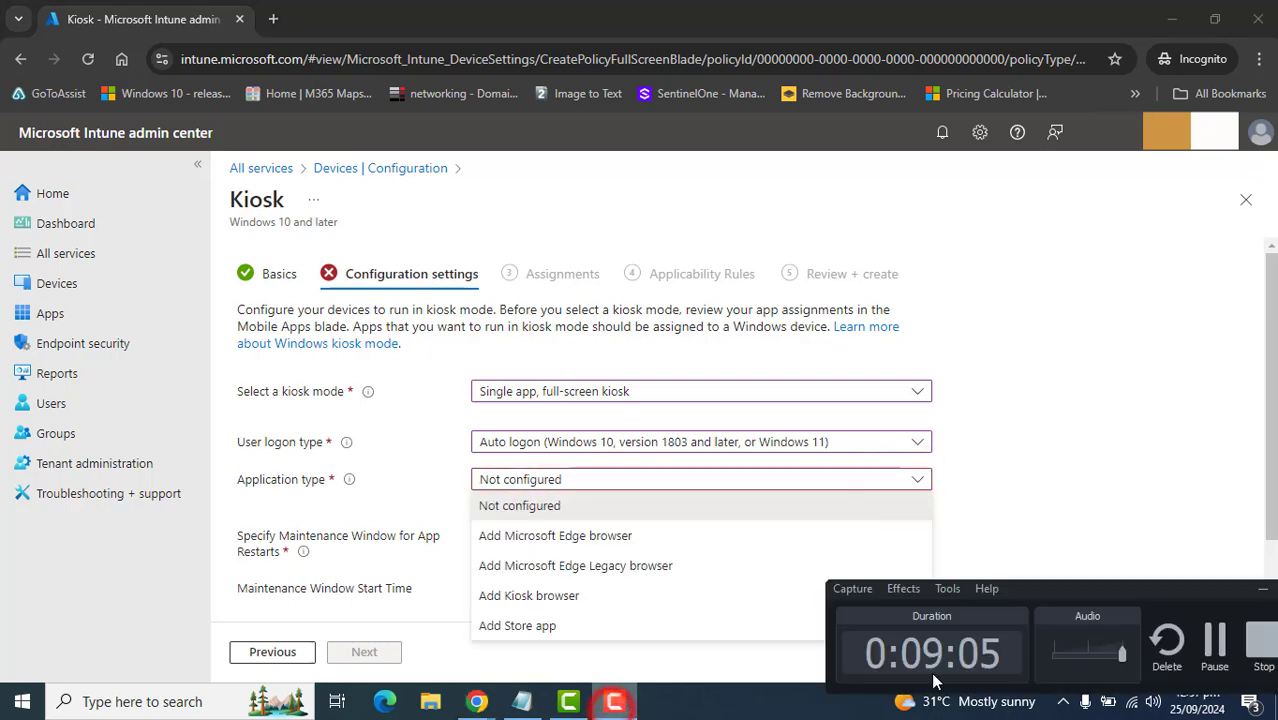
left_click(1201, 641)
key("Down")
key("Down")
key("Up")
key("Up")
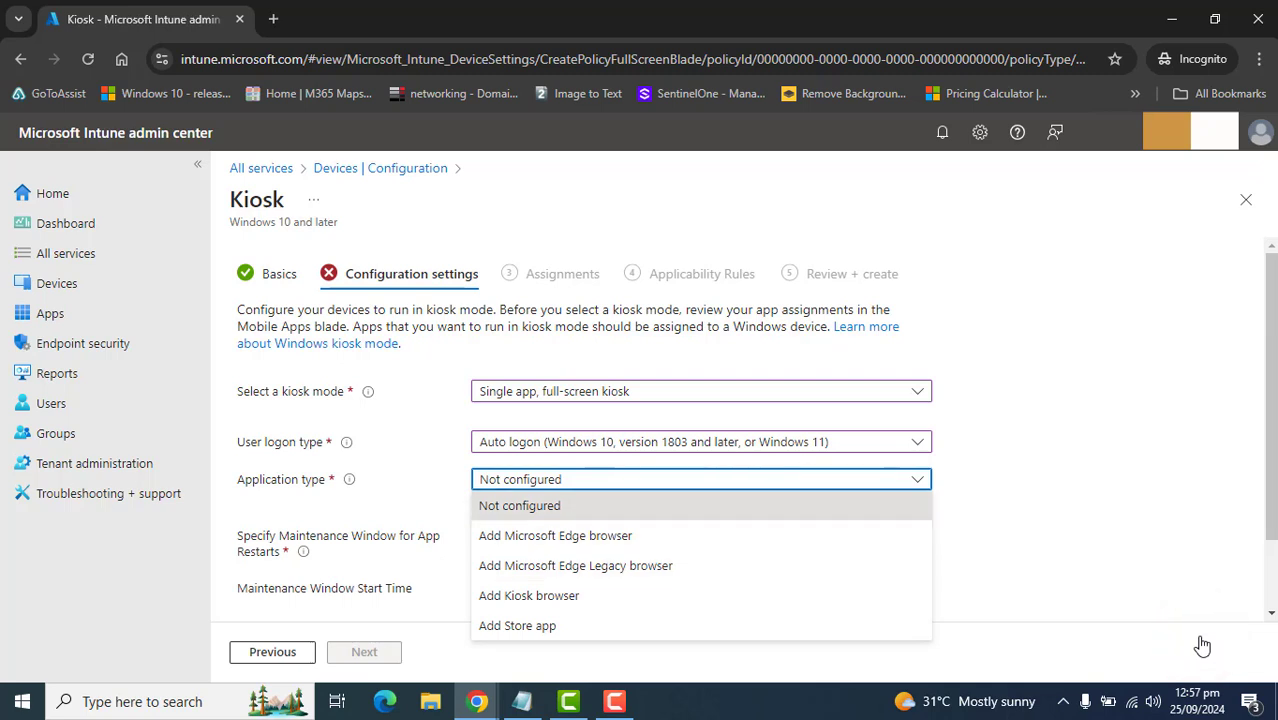
key("Down")
key("Down")
key("Up")
key("Up")
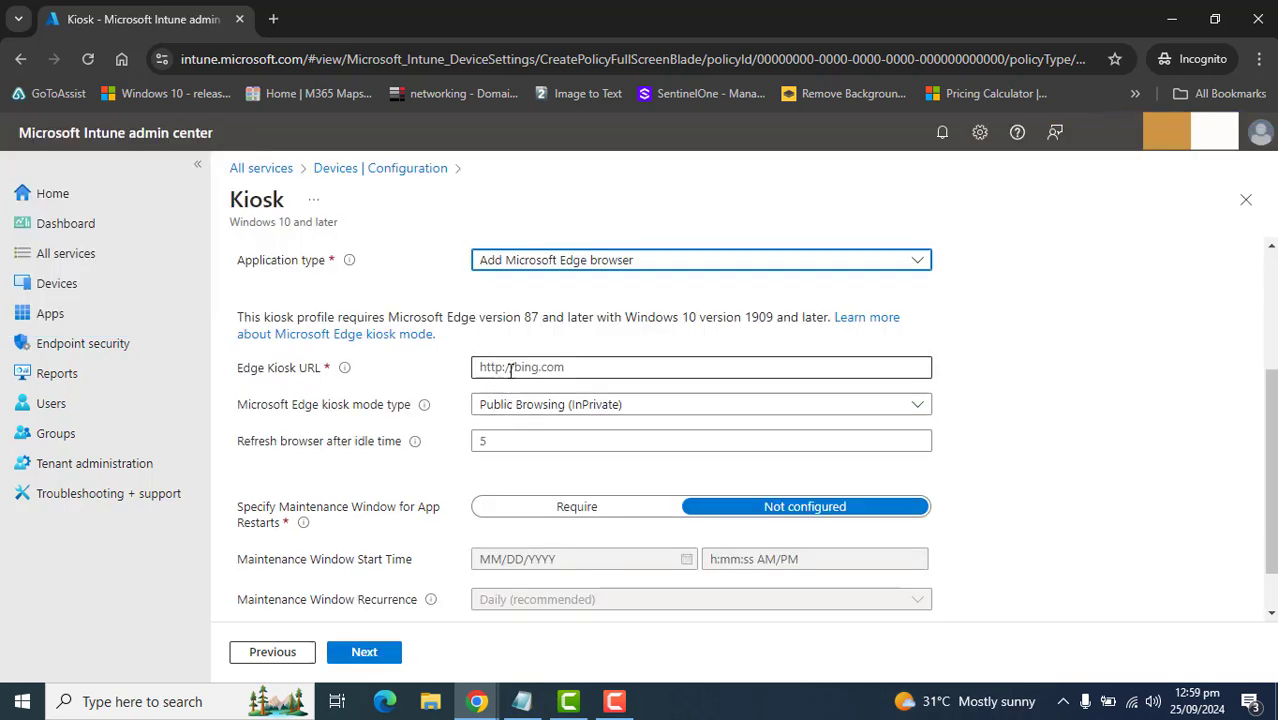
left_click(510, 367)
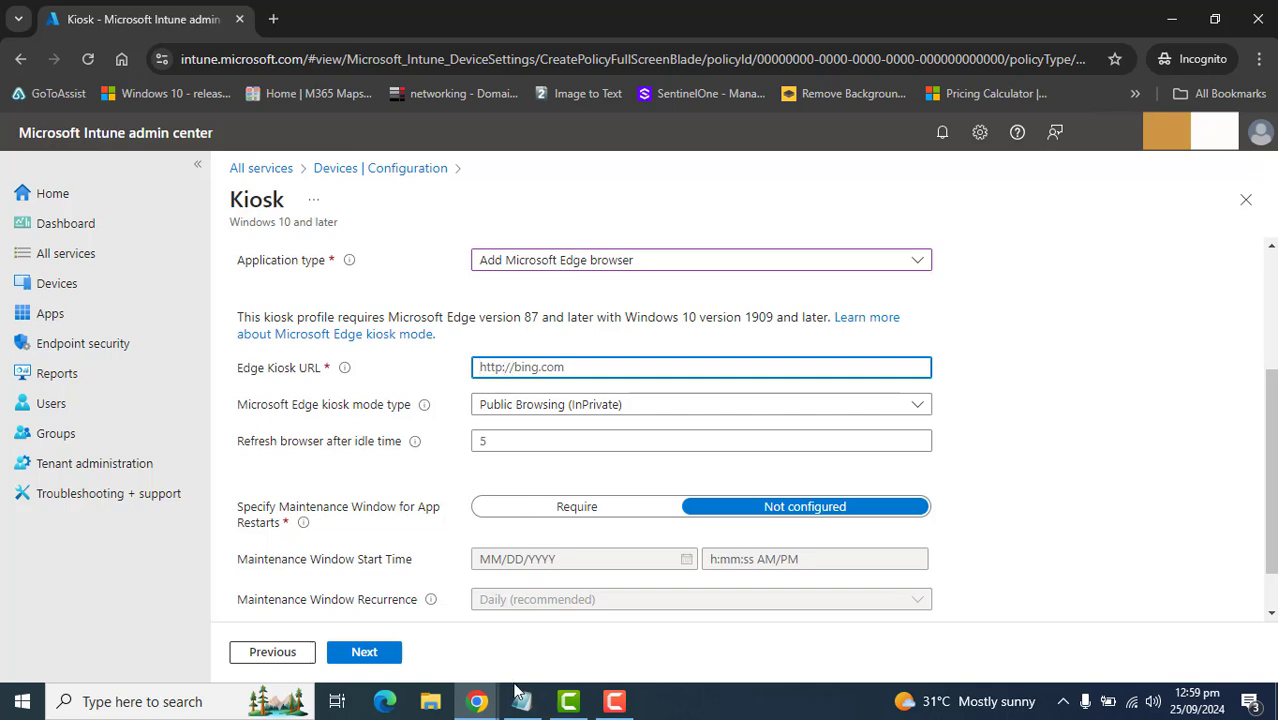
left_click(612, 705)
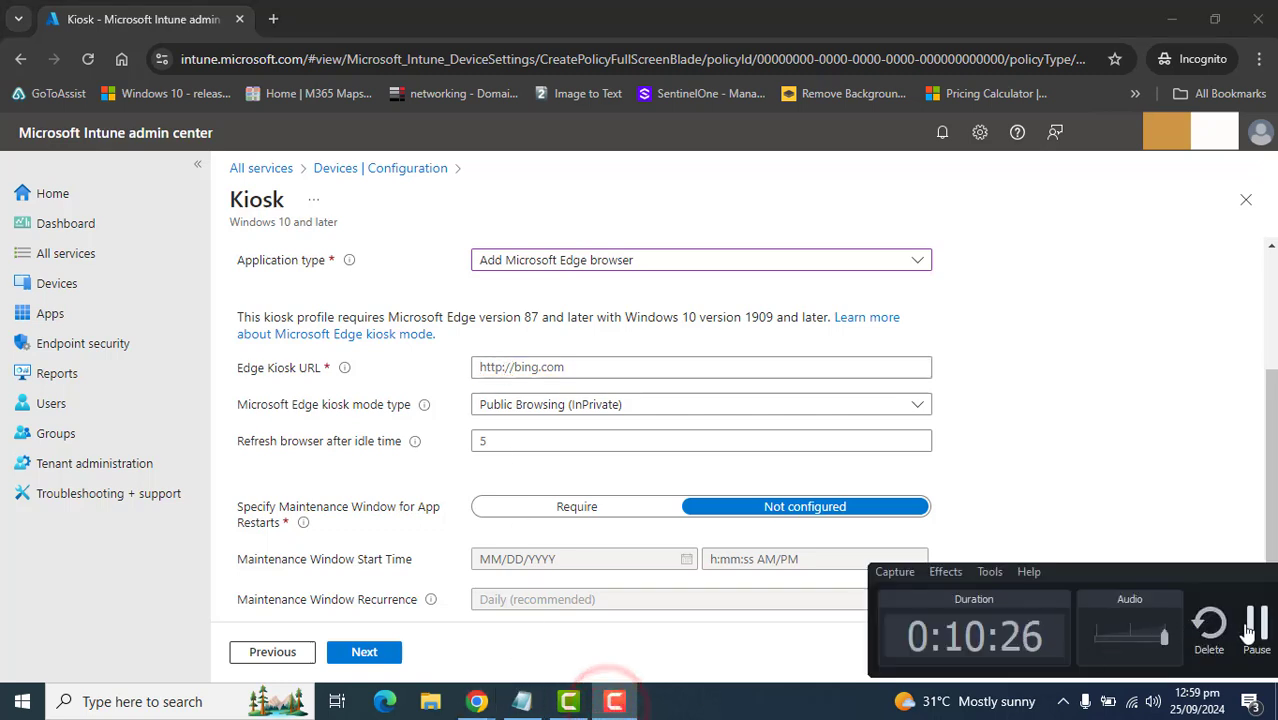
left_click(613, 705)
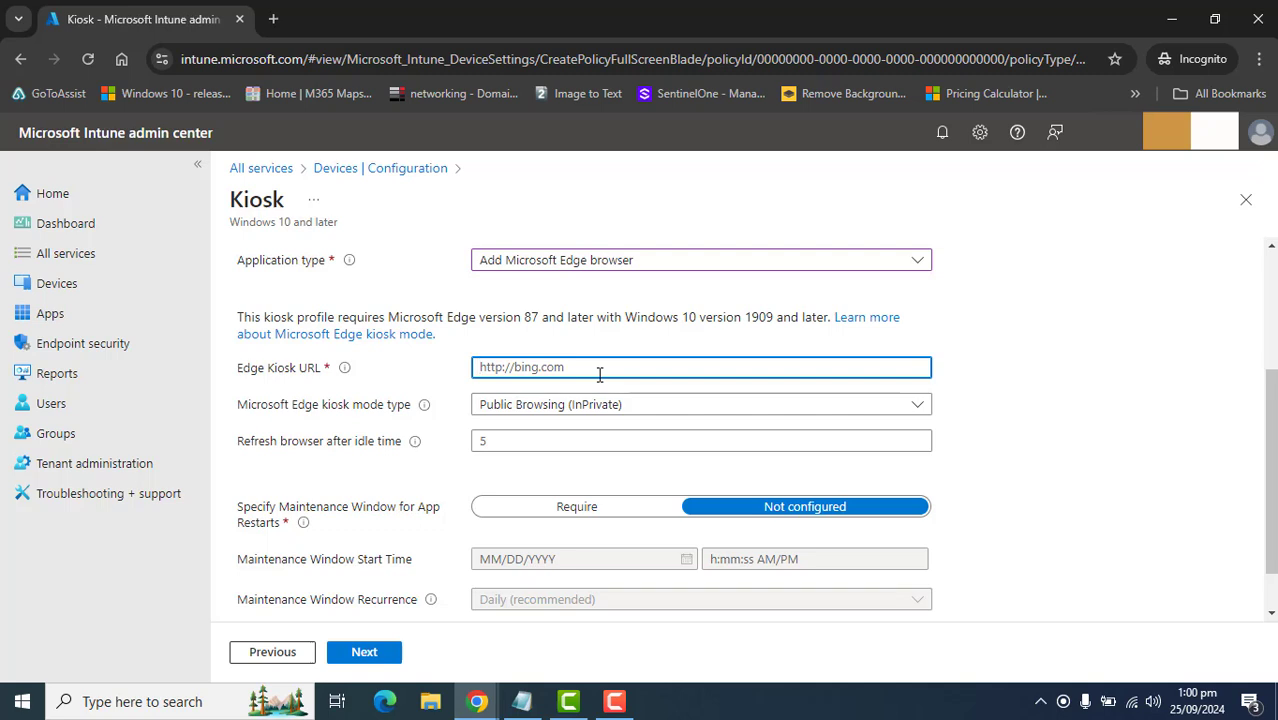
key("ctrl+a")
type("https")
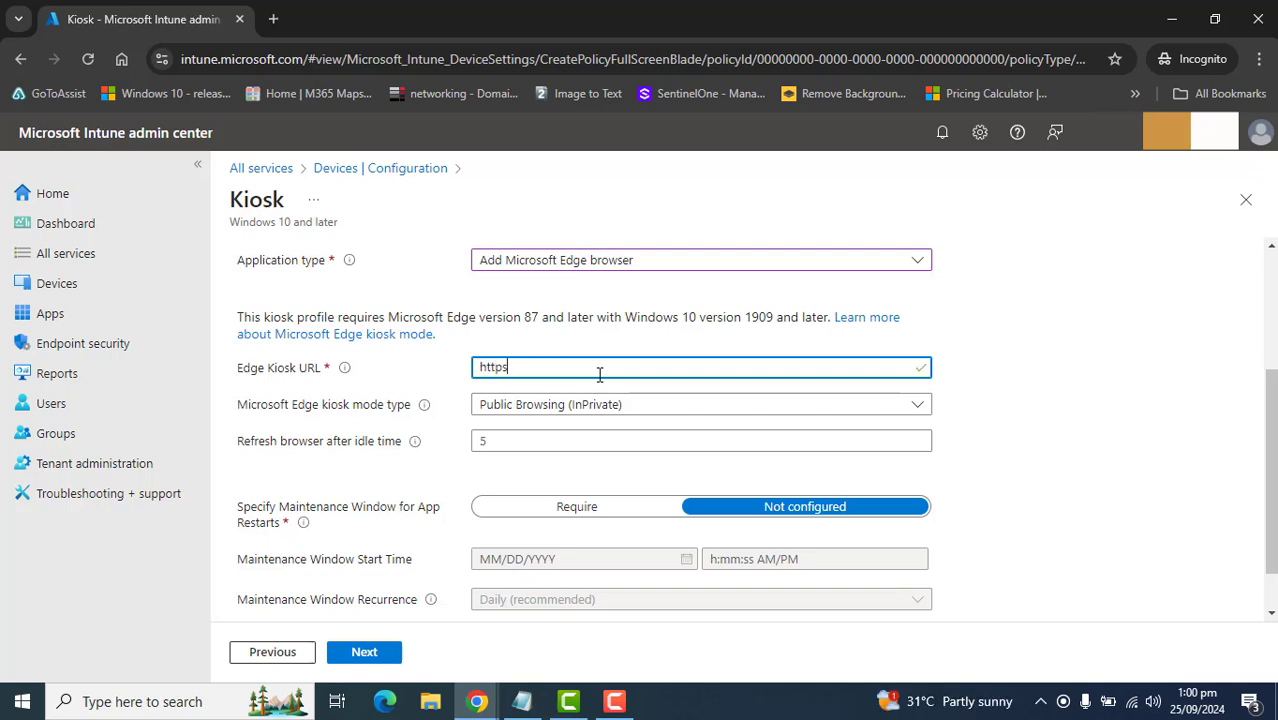
type("://")
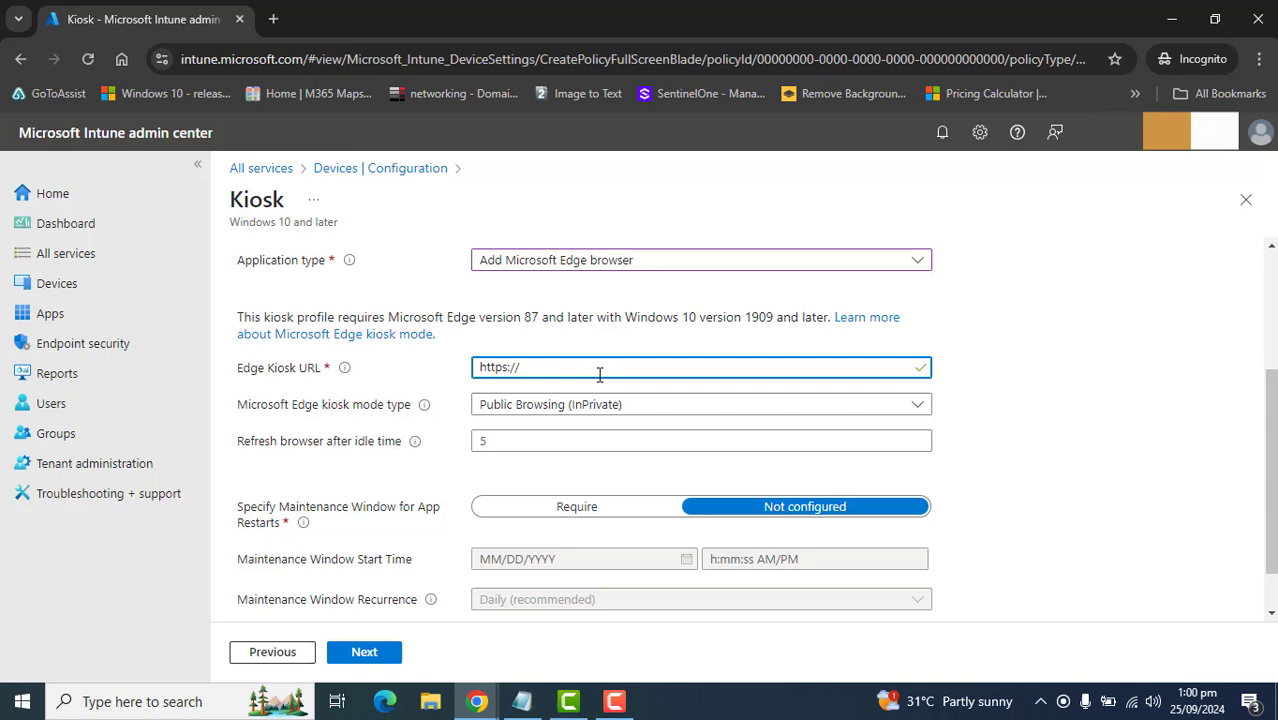
type("iteepk.cpm")
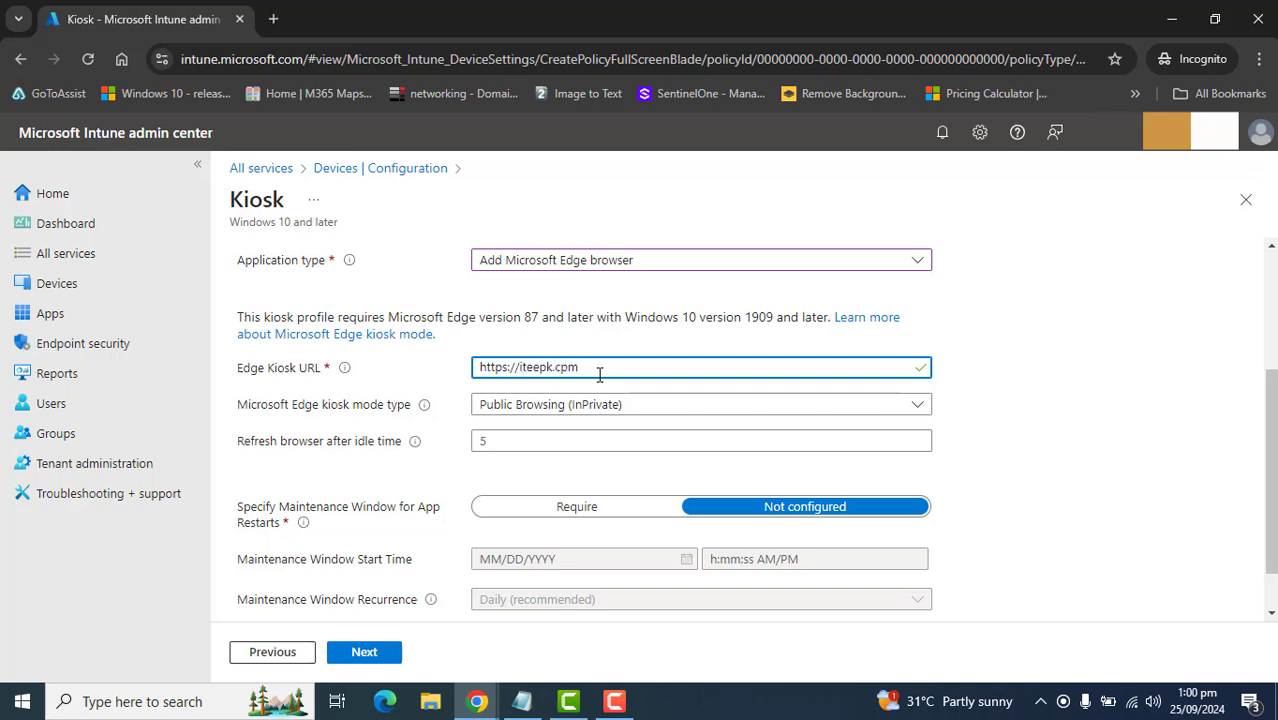
key("BackSpace")
key("BackSpace")
type("om")
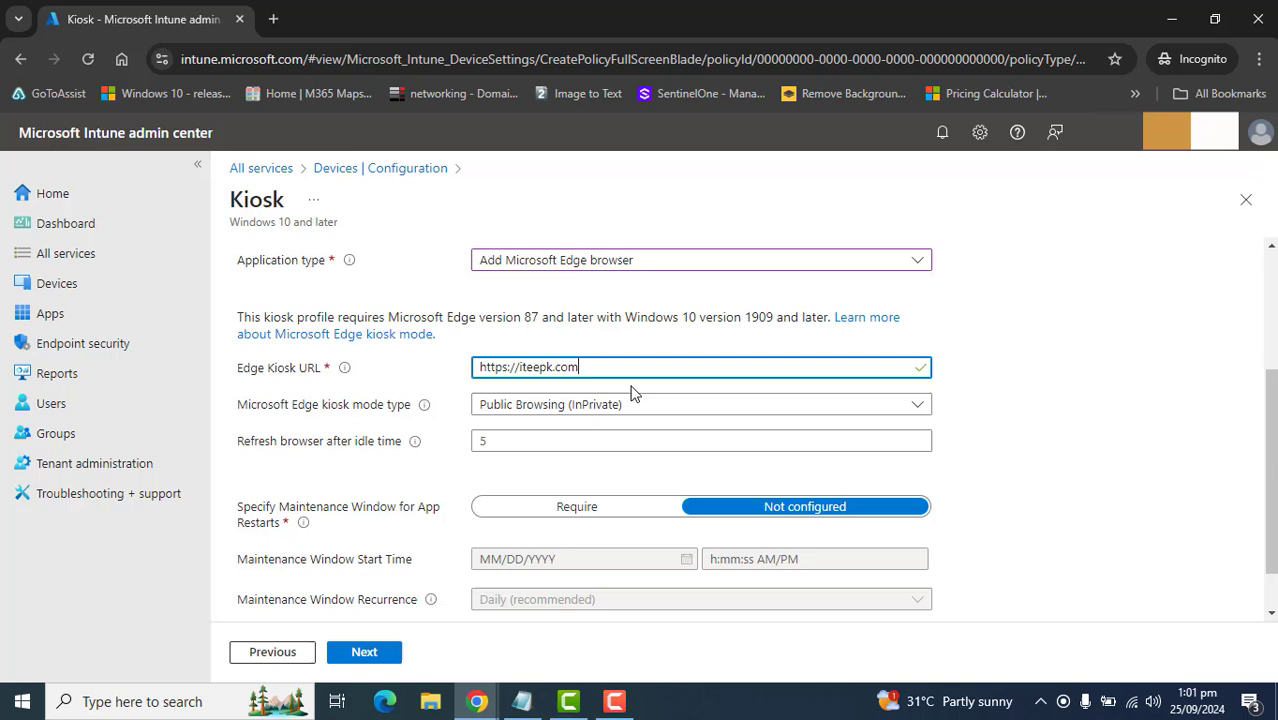
left_click(1184, 648)
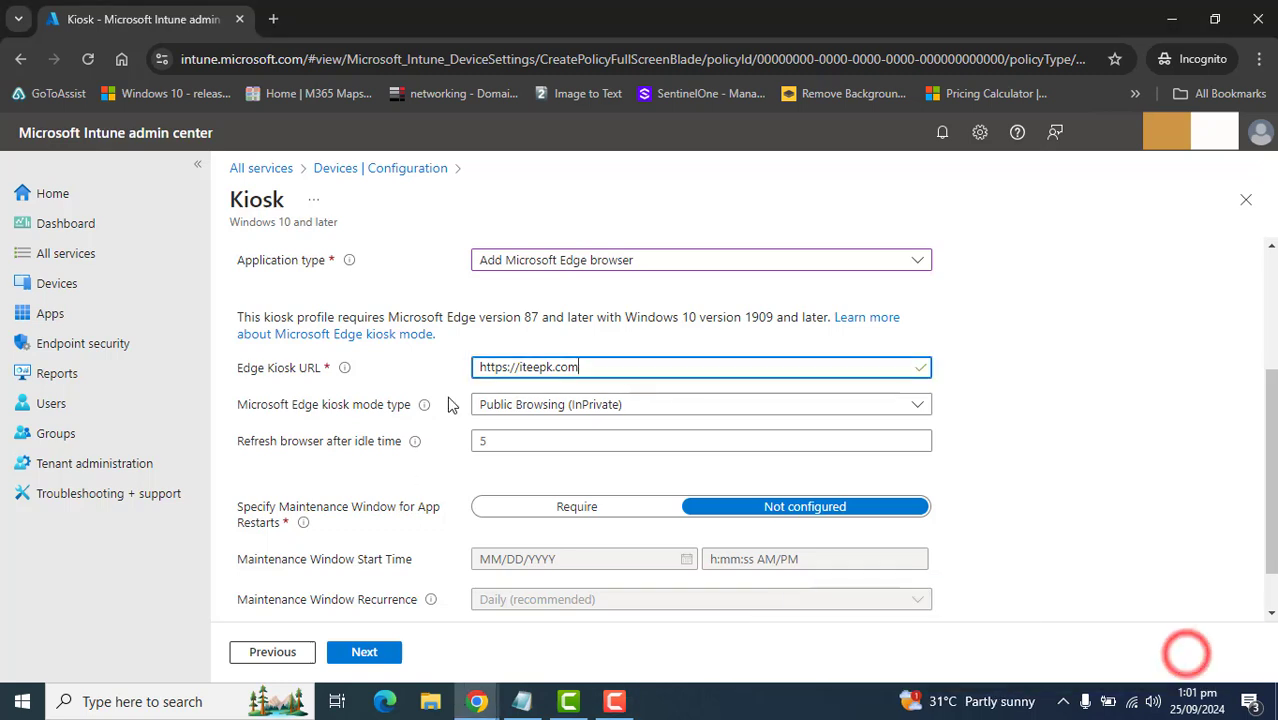
left_click(519, 369)
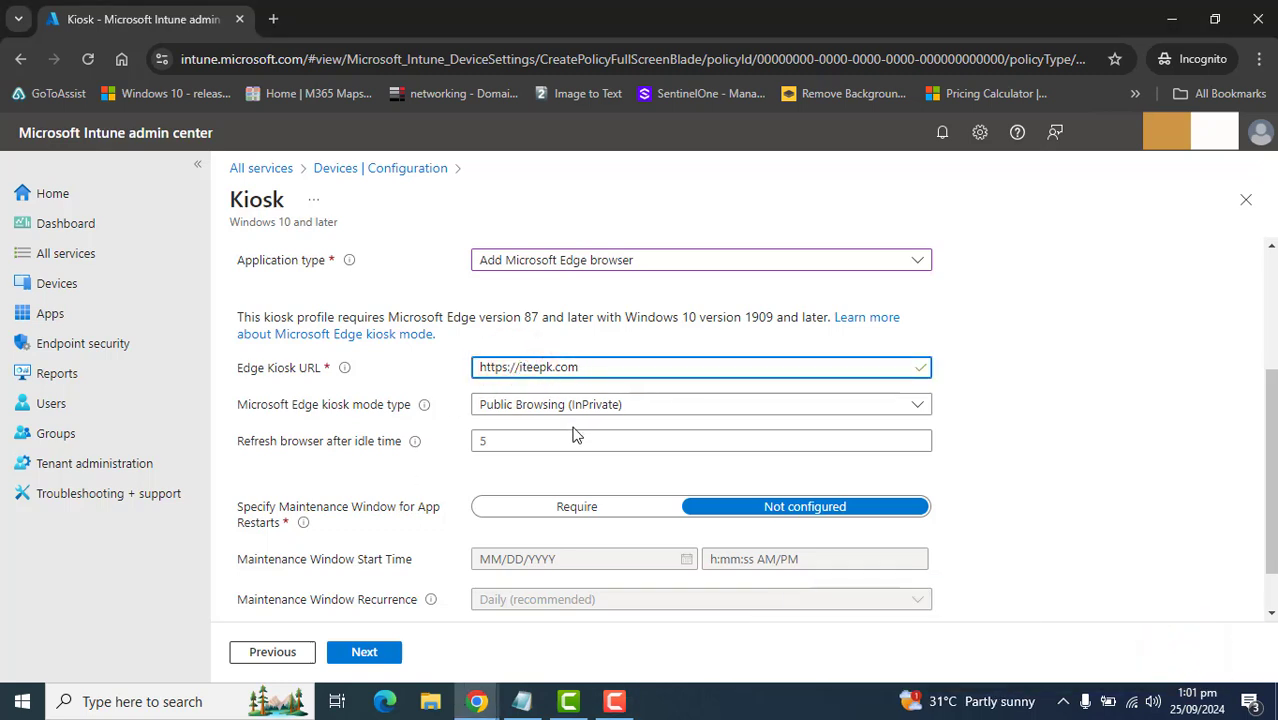
type("www.")
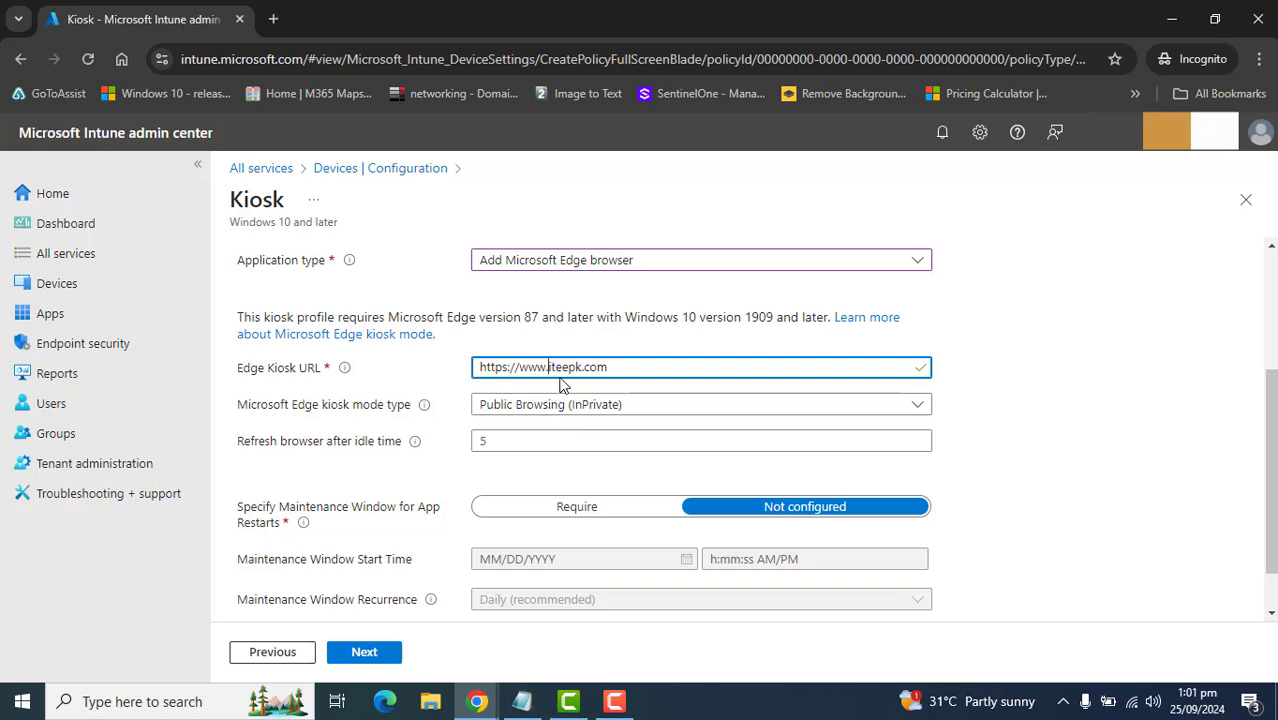
left_click(1177, 645)
Step: Review the Microsoft Edge kiosk mode types and choose Public Browsing (InPrivate)
left_click(652, 404)
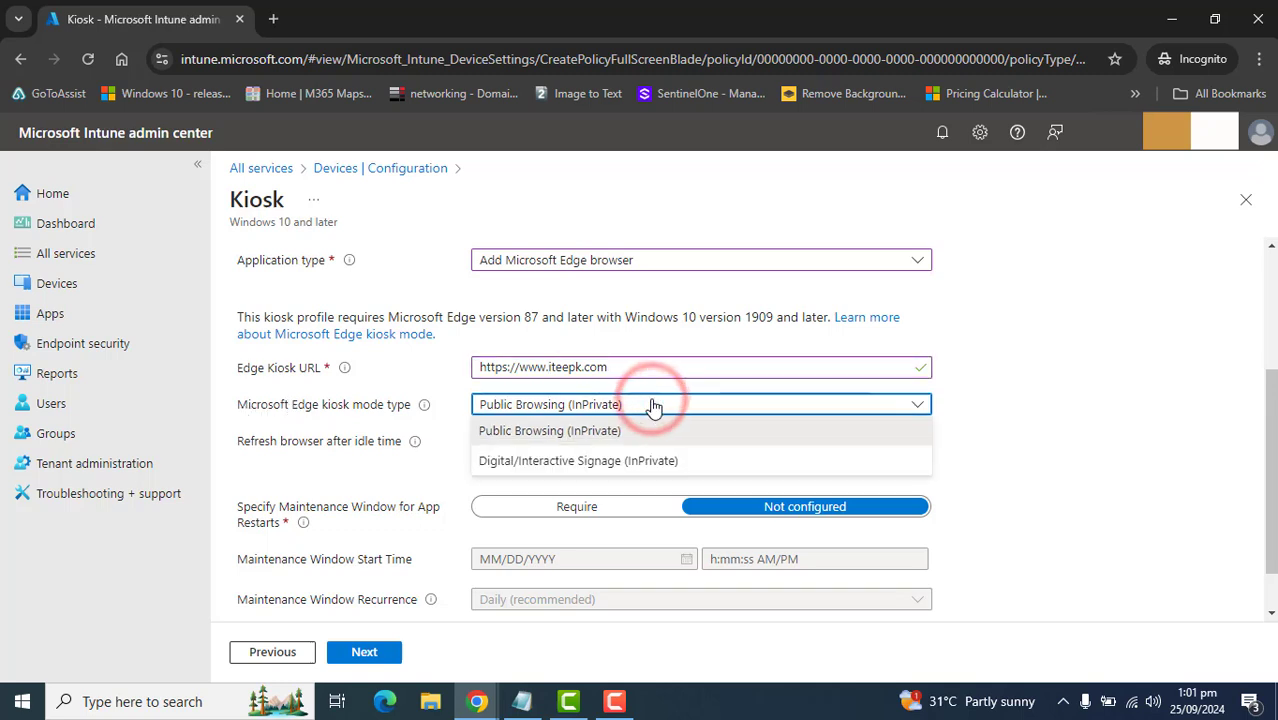
mouse_move(841, 661)
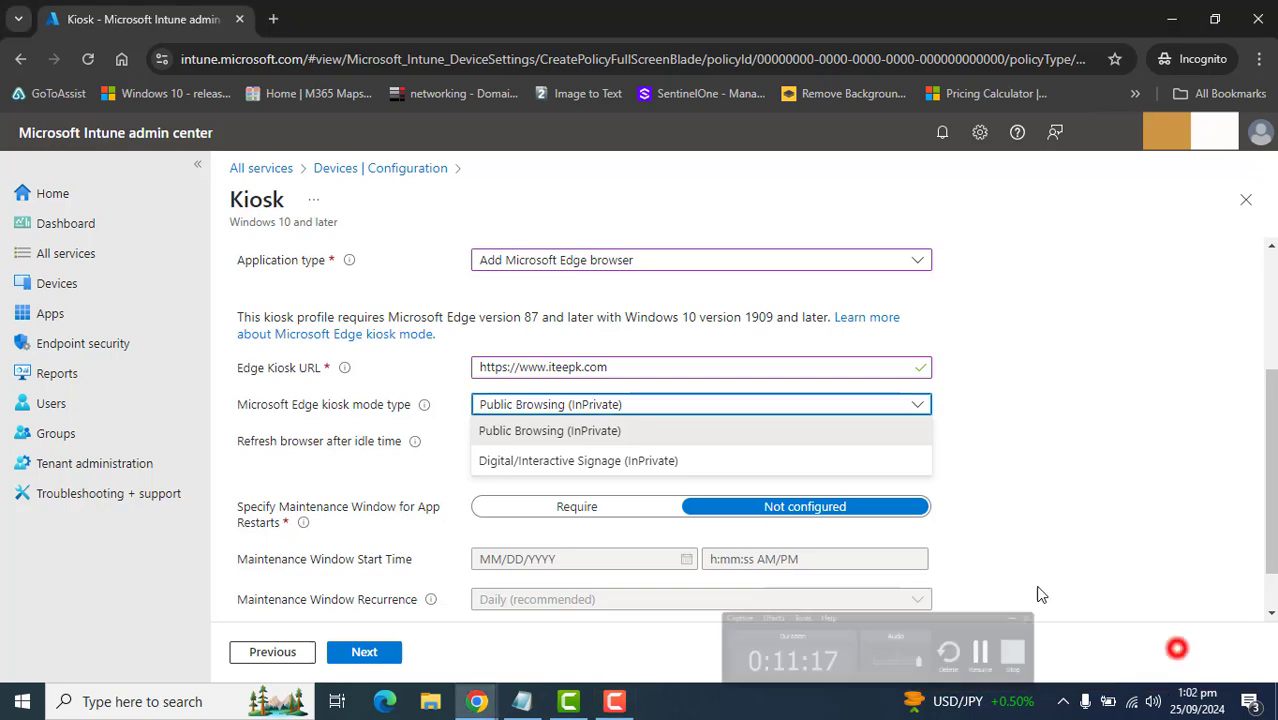
left_click(1175, 645)
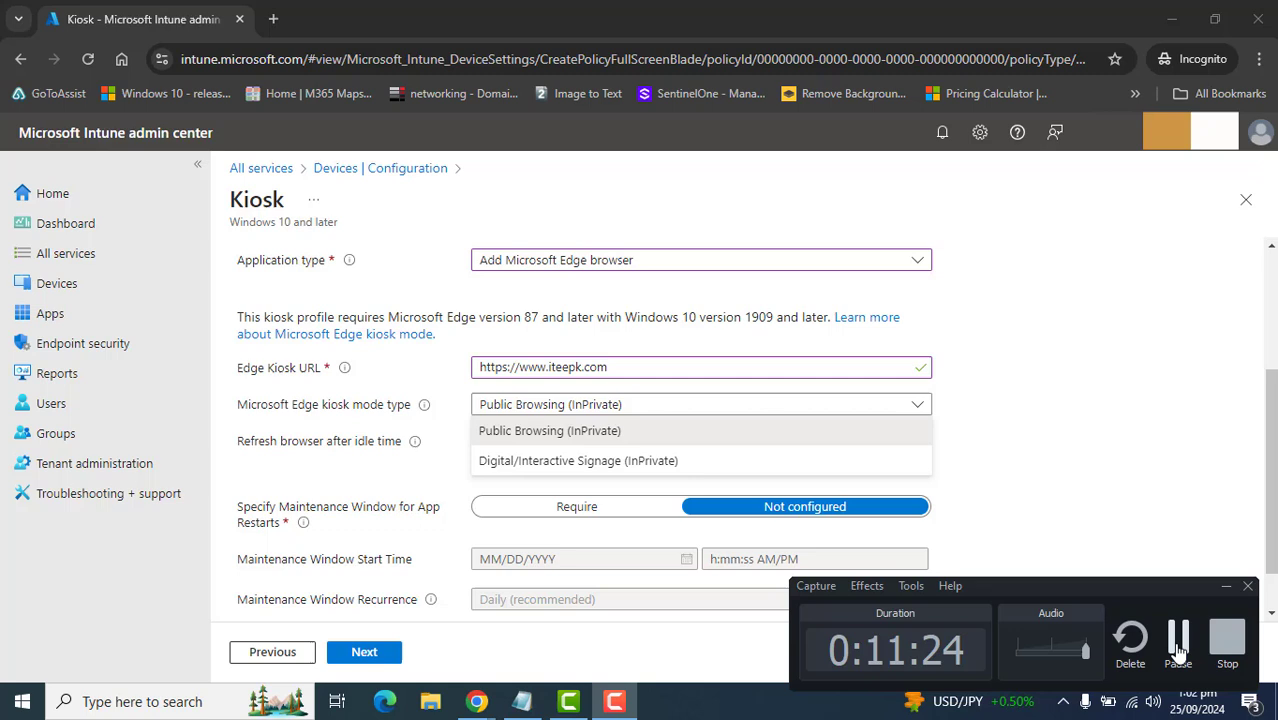
left_click(1175, 645)
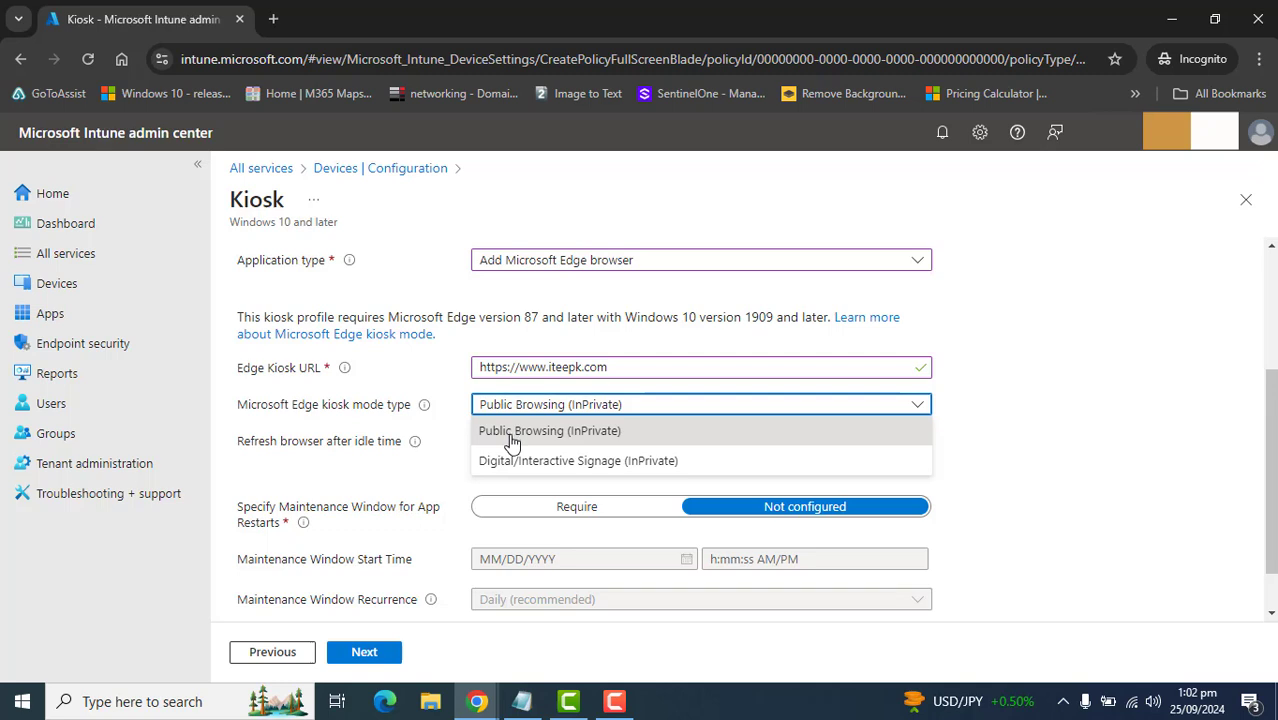
left_click(1173, 640)
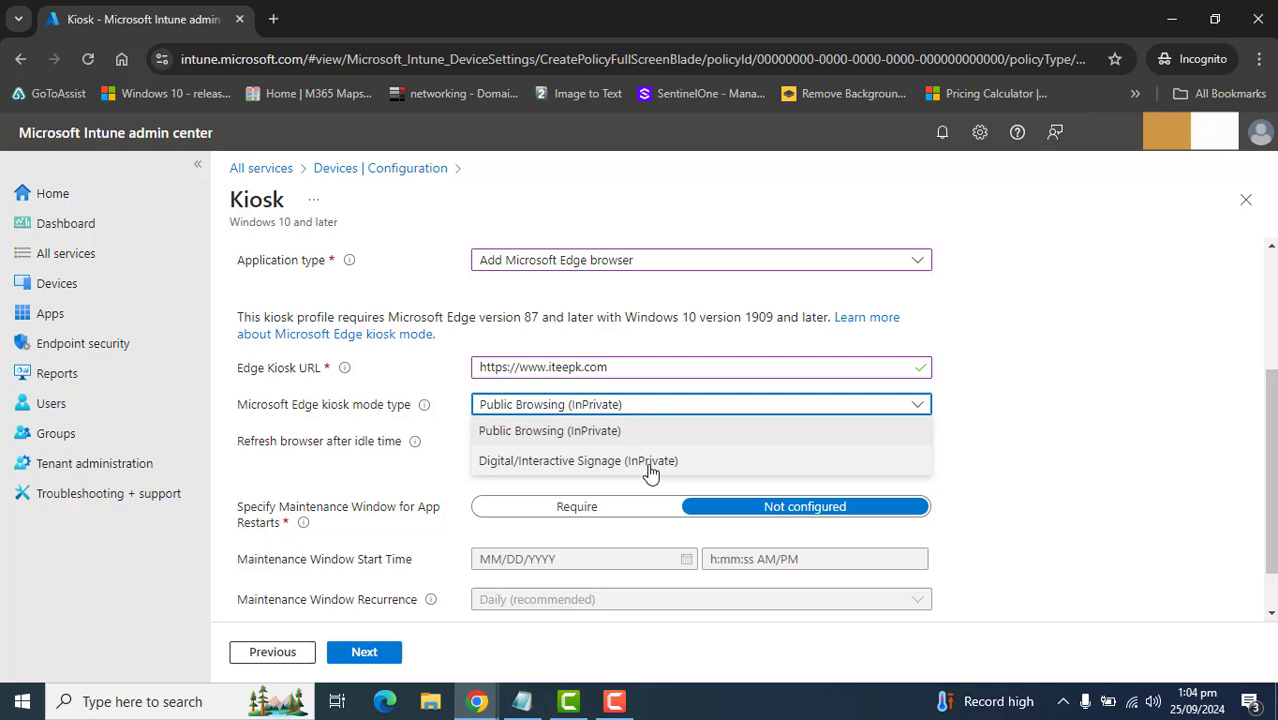
left_click(580, 432)
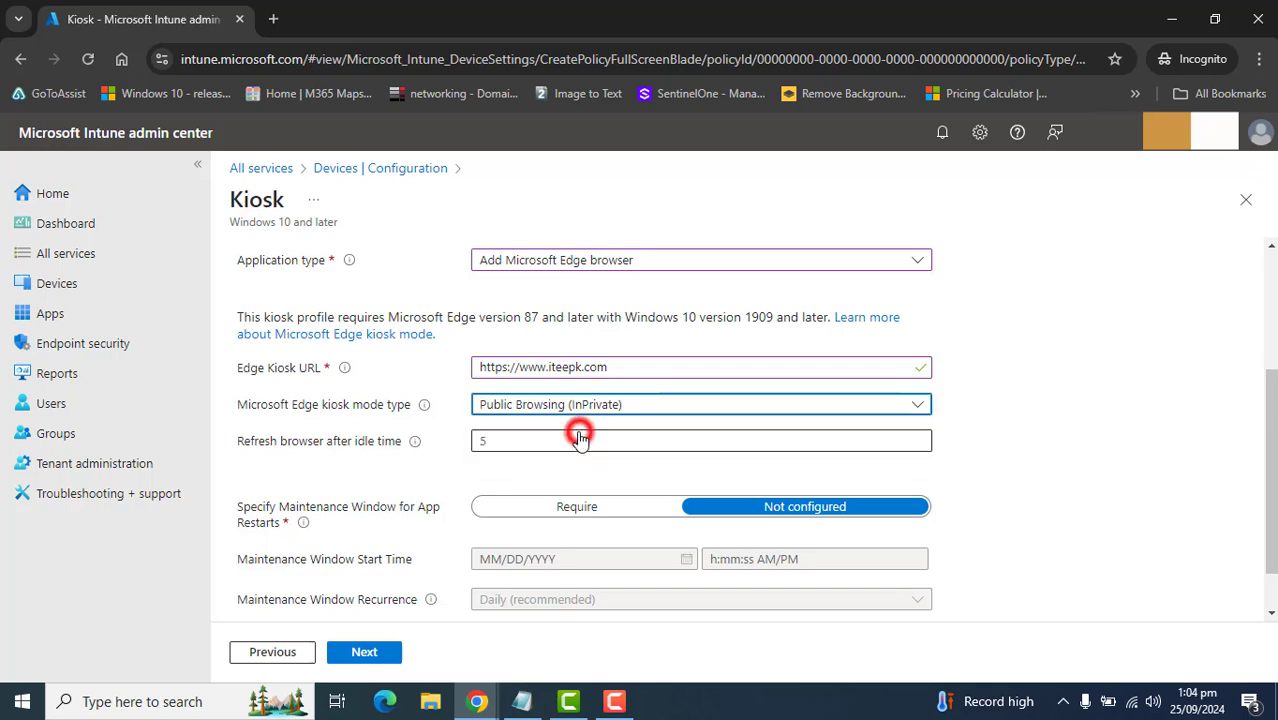
left_click(1179, 618)
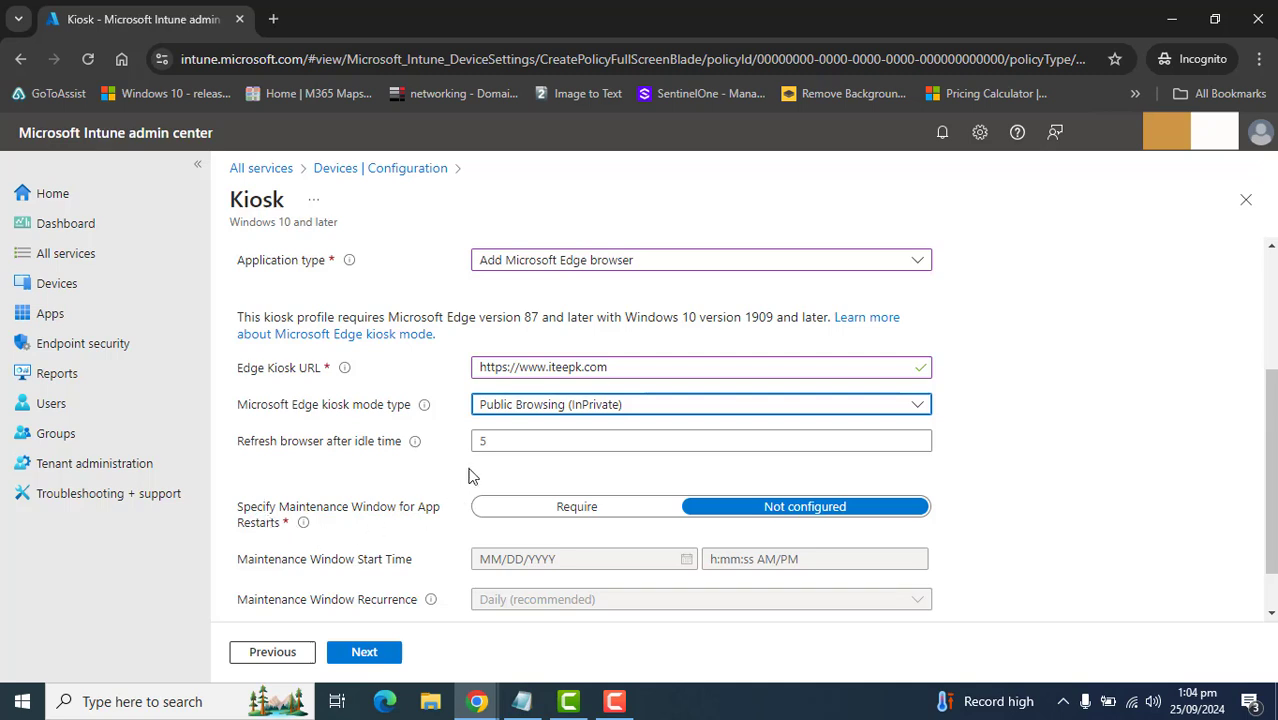
Step: Read the explanation of the Refresh browser after idle time setting
left_click(511, 446)
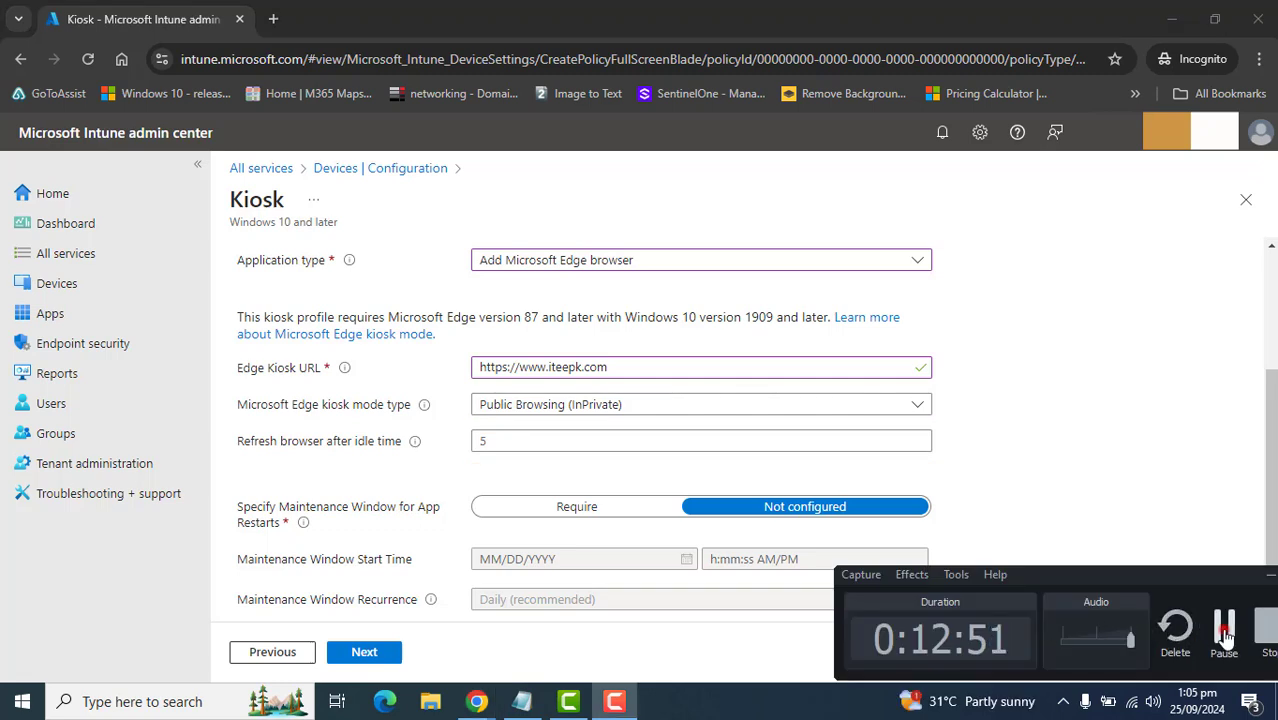
left_click(1224, 630)
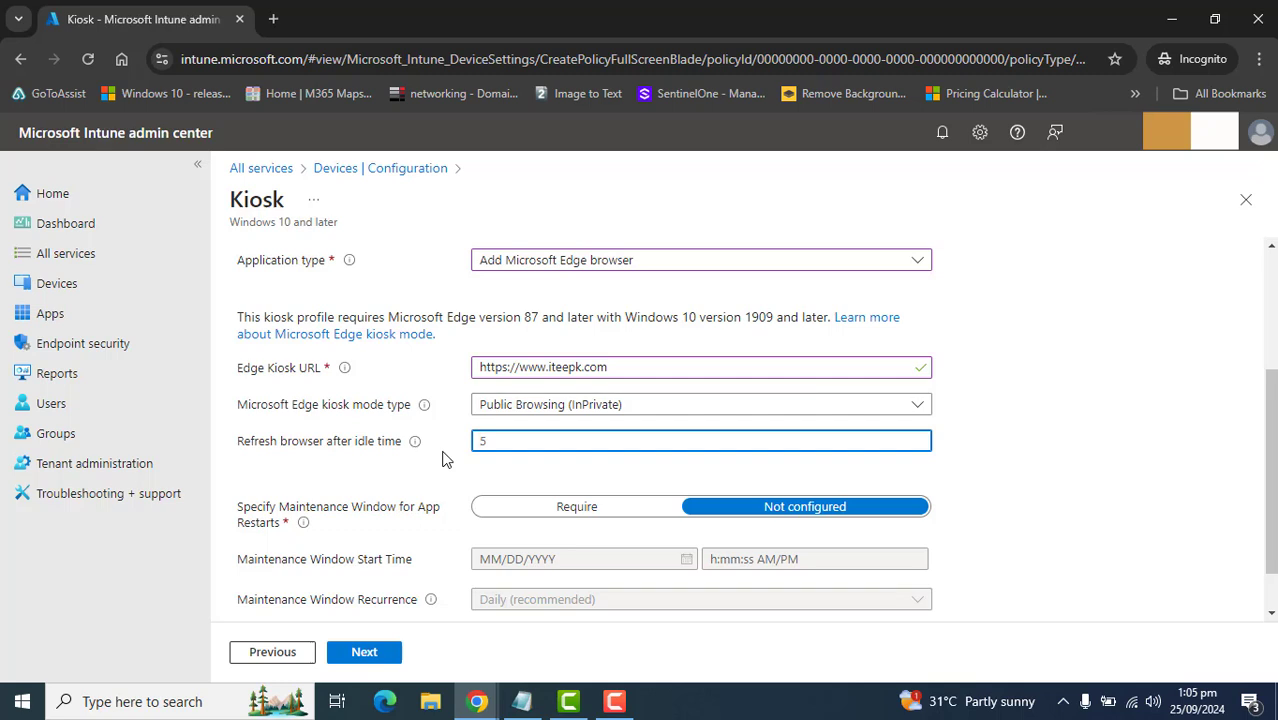
left_click(443, 468)
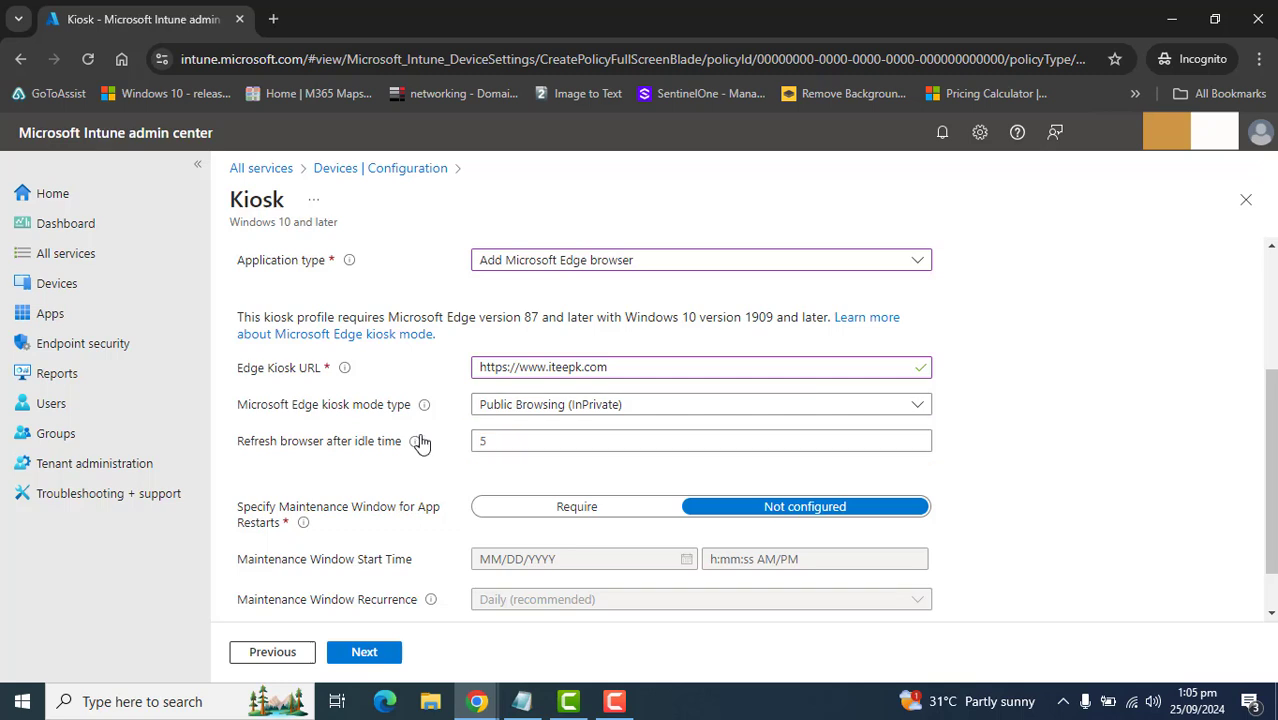
mouse_move(419, 443)
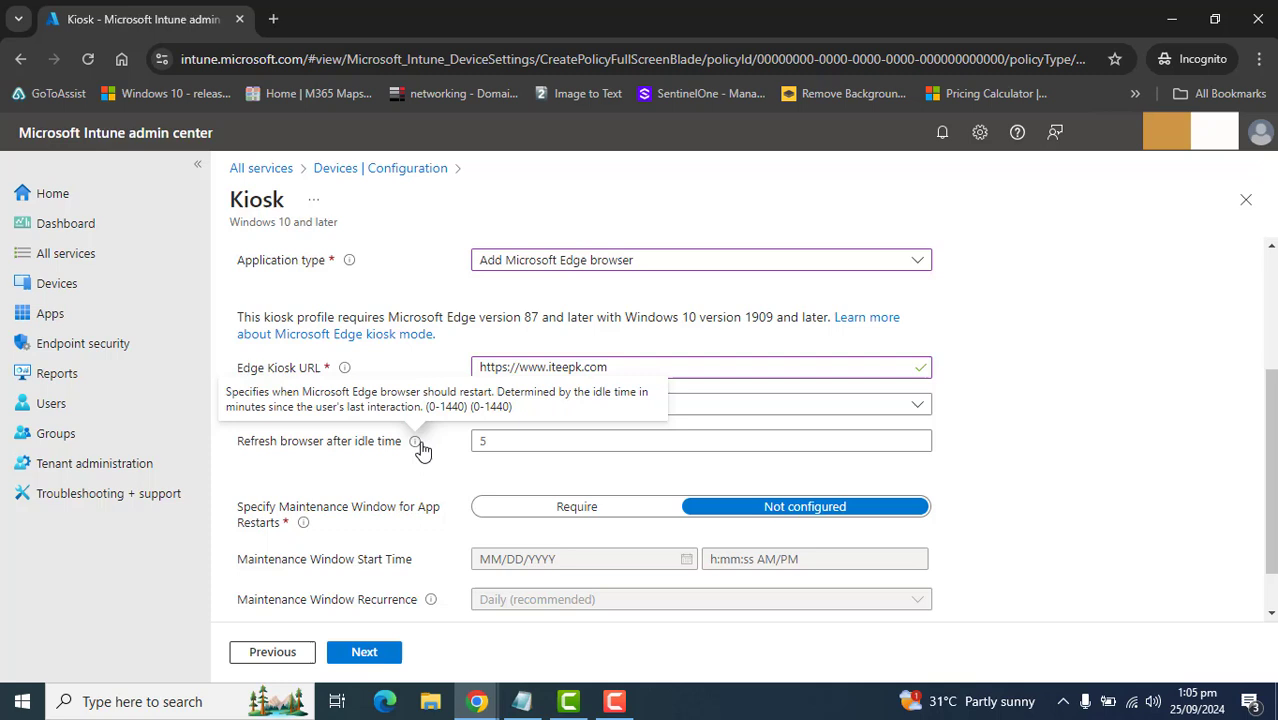
Step: Review the maintenance window settings for app restarts and continue to the profile's assignments
left_click_drag(1270, 480, 1270, 512)
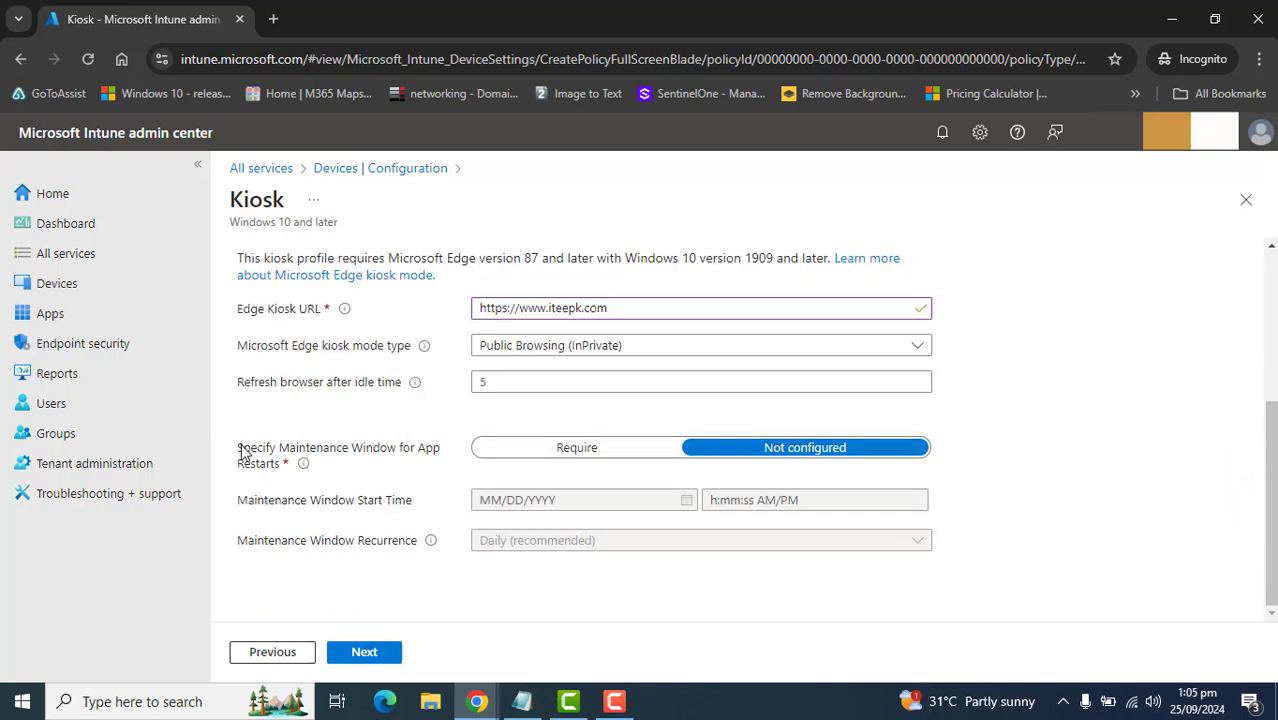
left_click_drag(240, 450, 376, 500)
left_click(1269, 458)
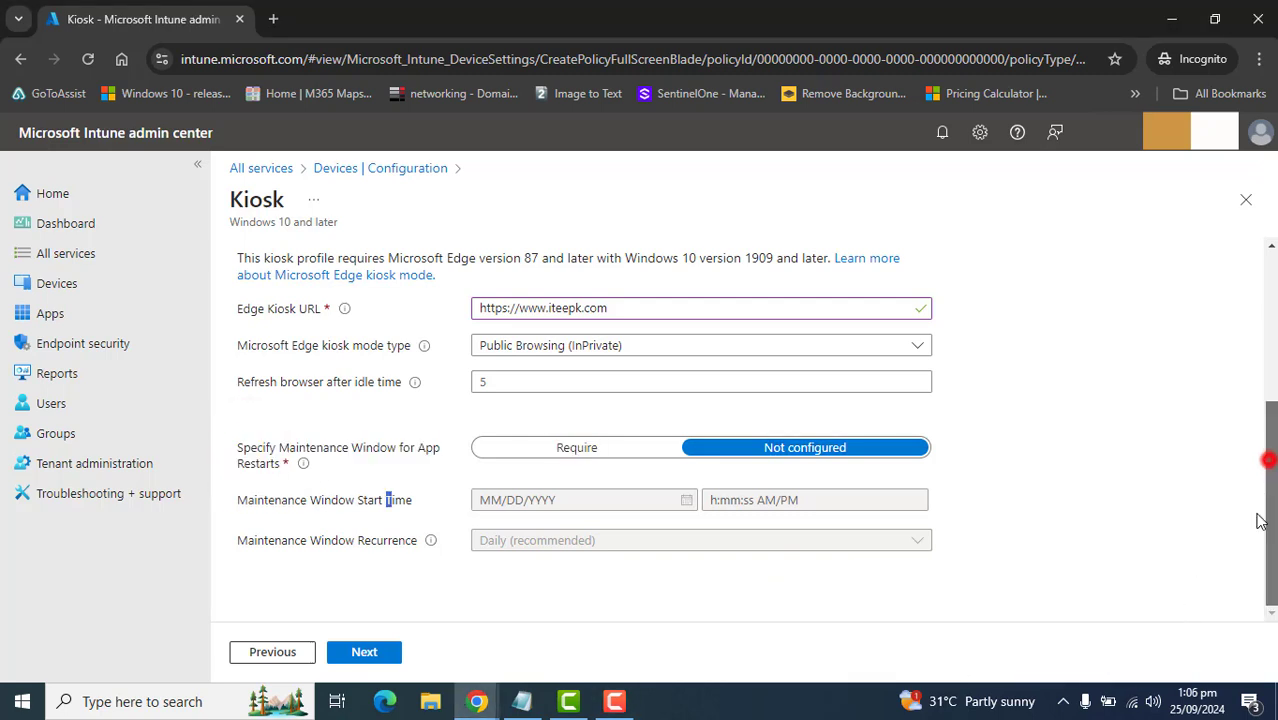
left_click(285, 582)
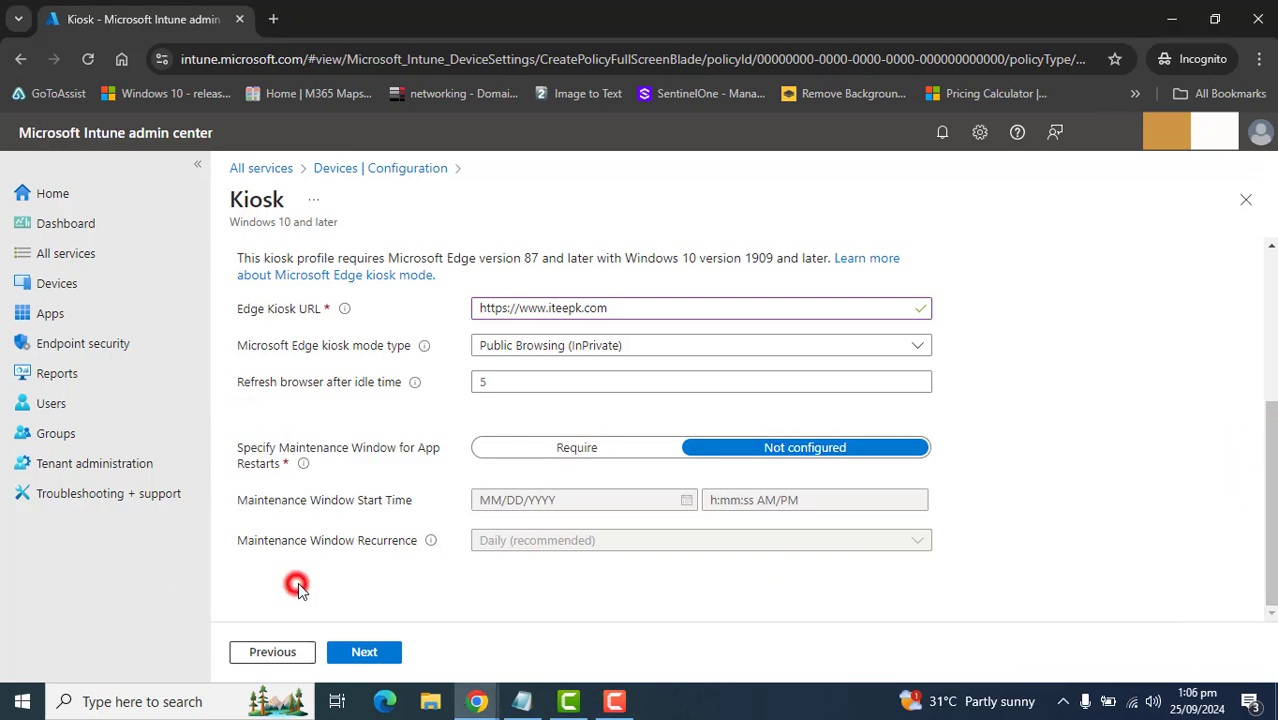
left_click(364, 652)
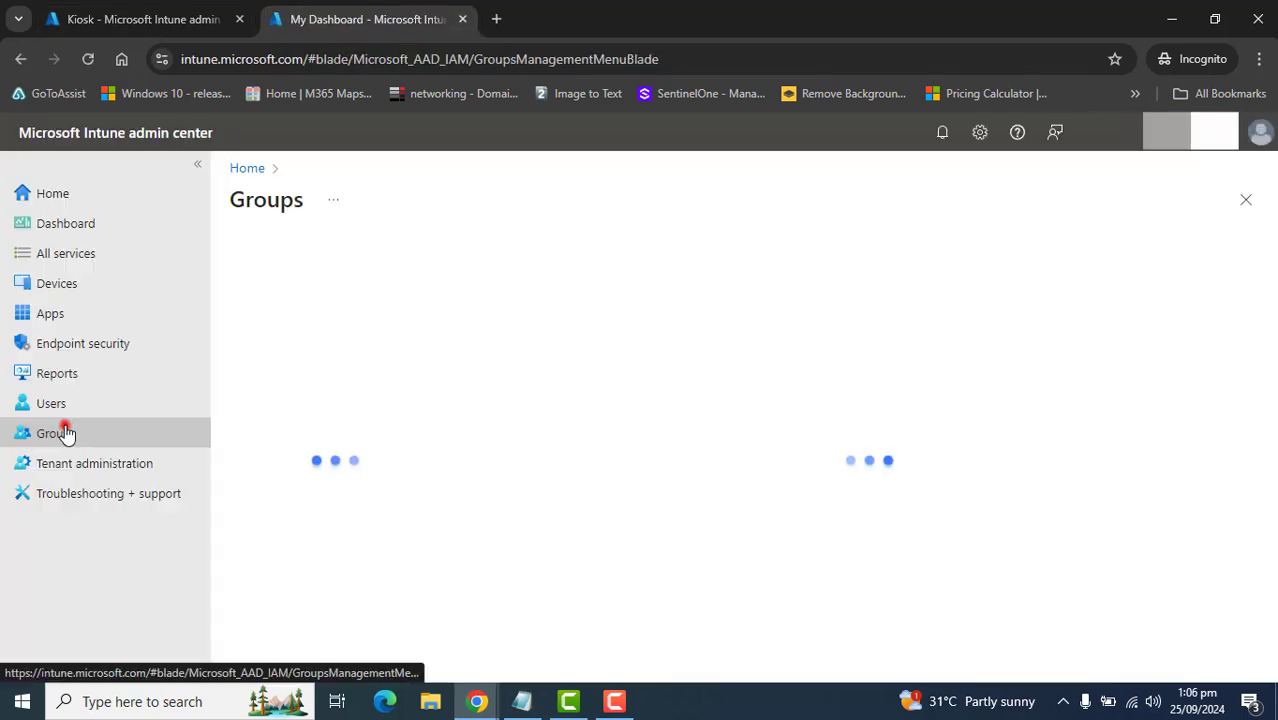
Step: Start a new security group in the Groups section, name it KIOSK Device Group, and copy the name
left_click(60, 430)
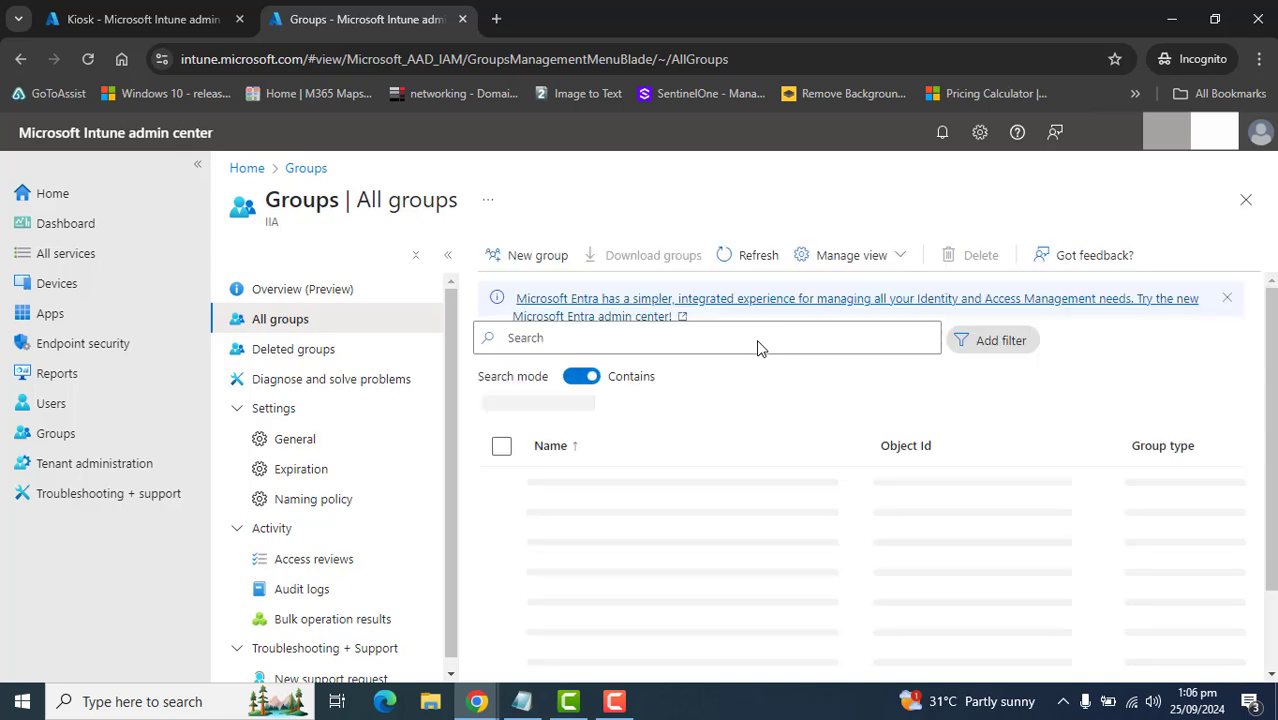
left_click(519, 255)
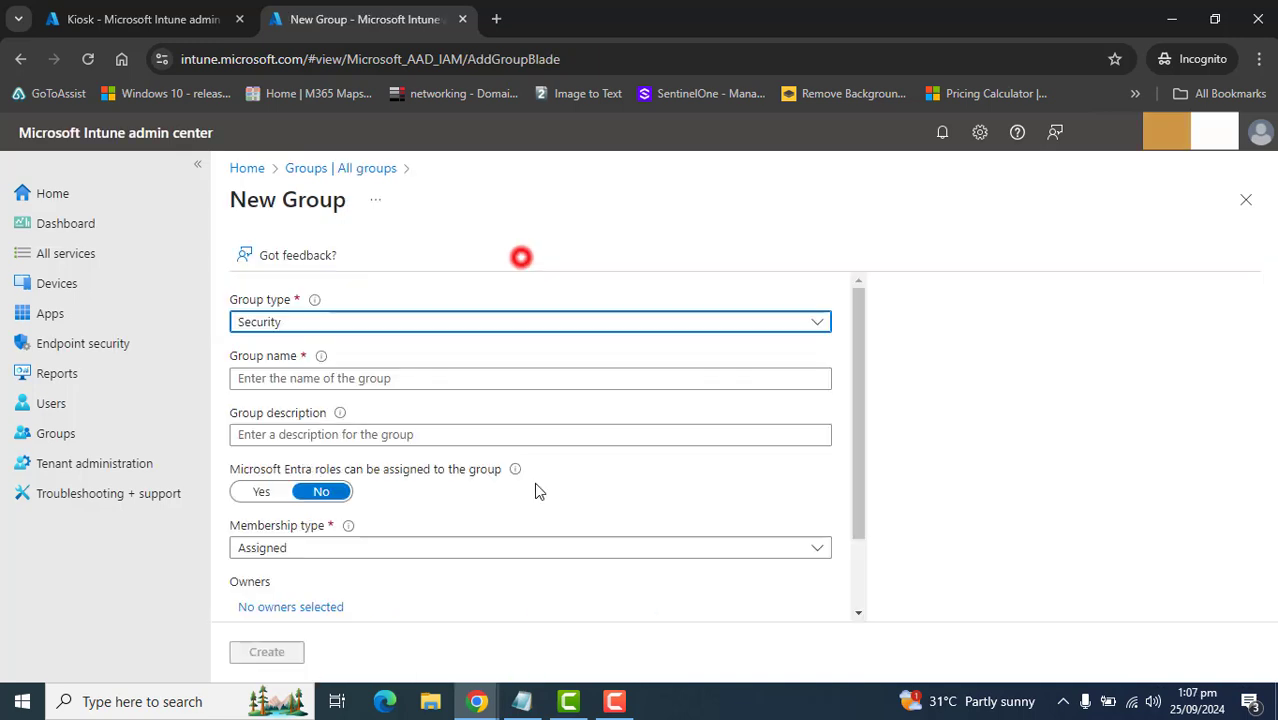
left_click(283, 388)
type("KIOSK Device")
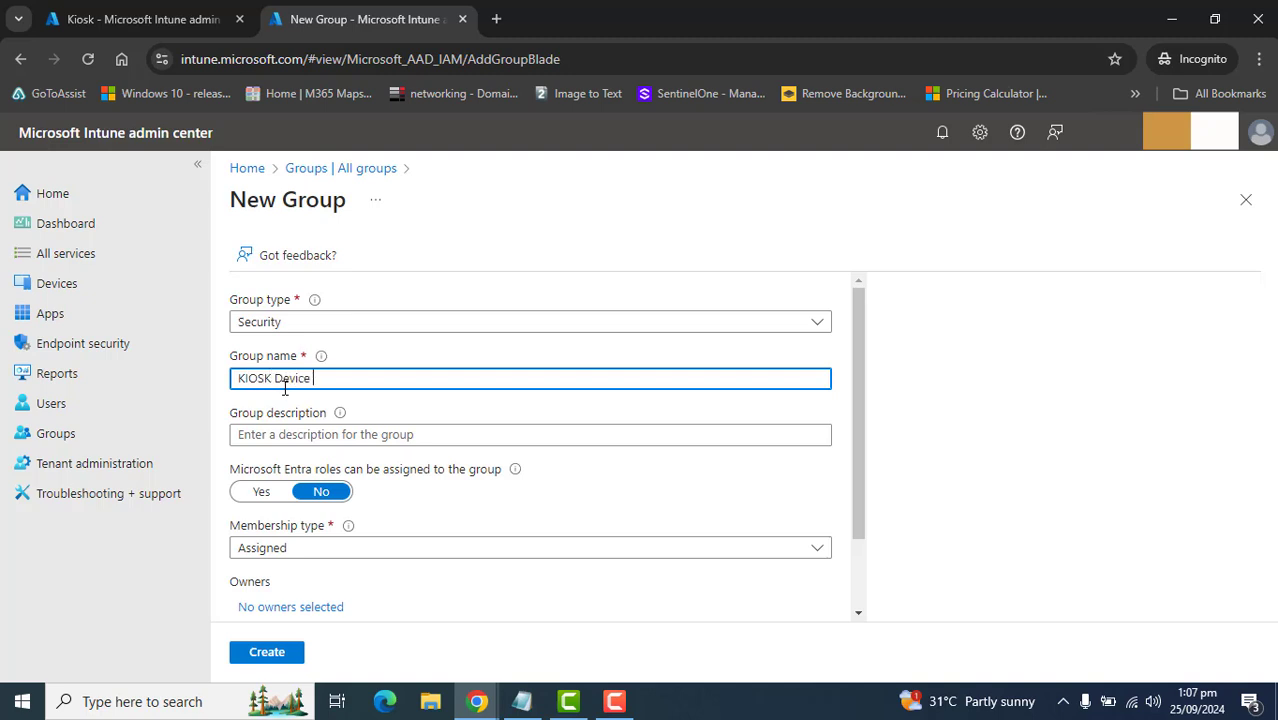
key("BackSpace")
key("BackSpace")
key("BackSpace")
type("up")
key("ctrl+a")
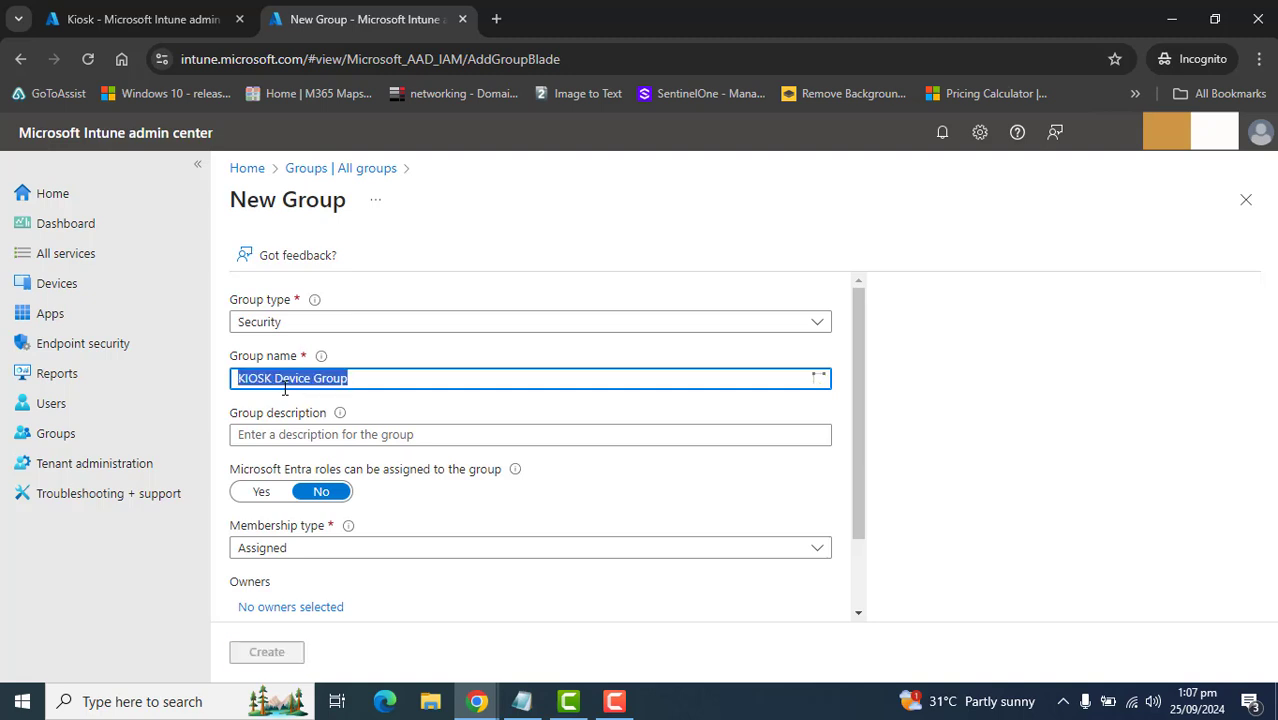
key("ctrl+v")
key("ctrl+z")
key("ctrl+c")
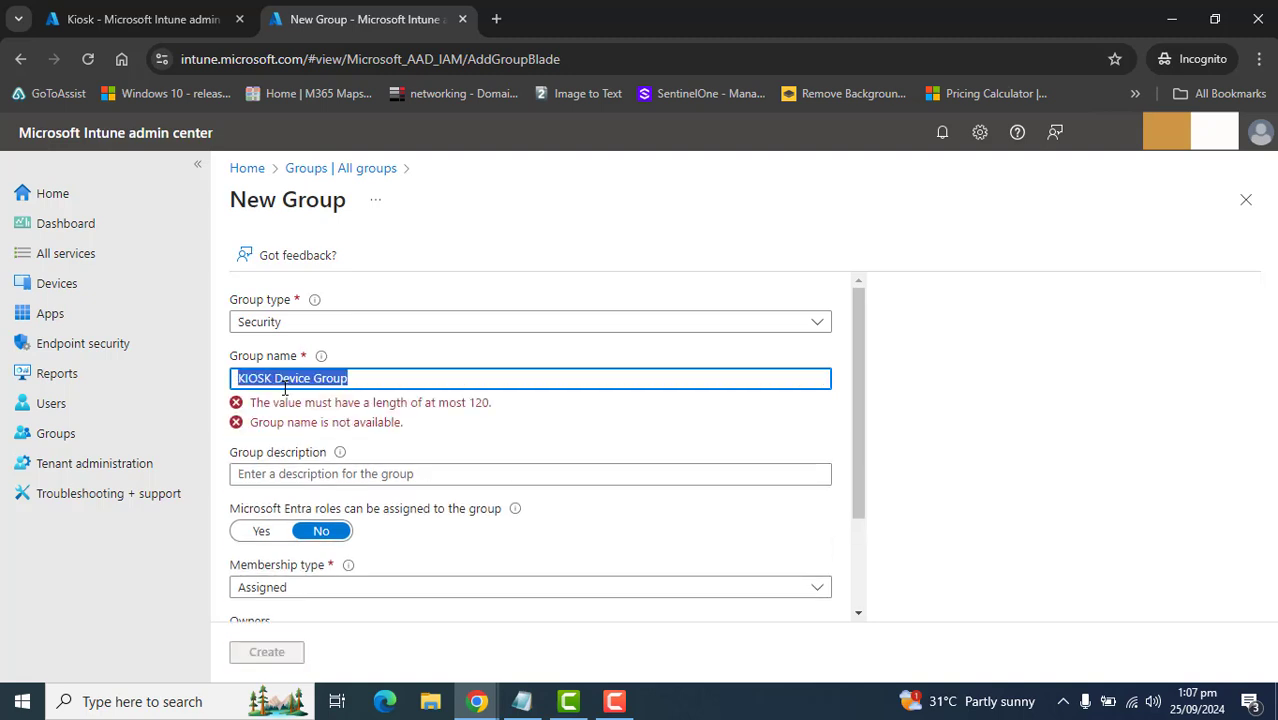
Step: Set the group description to KIOSK Device Group and create the group with assigned membership
left_click(292, 441)
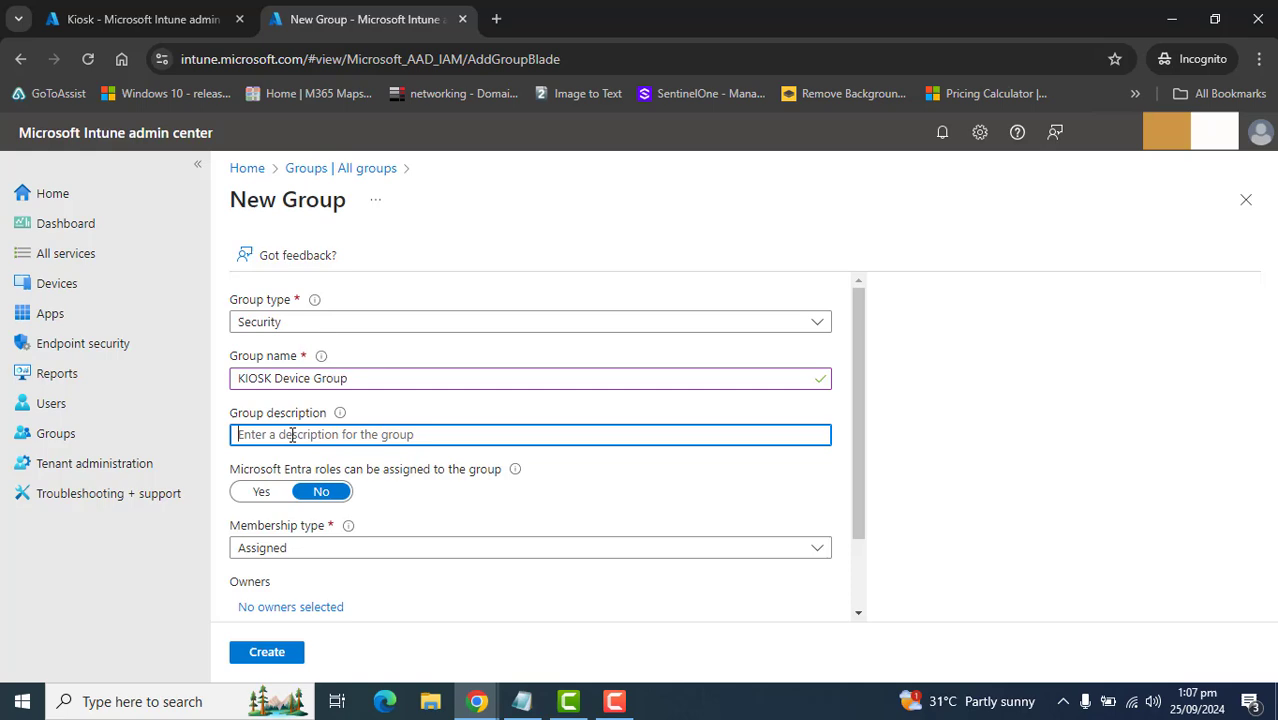
key("ctrl+v")
scroll(538, 590, "down", 1)
left_click(283, 653)
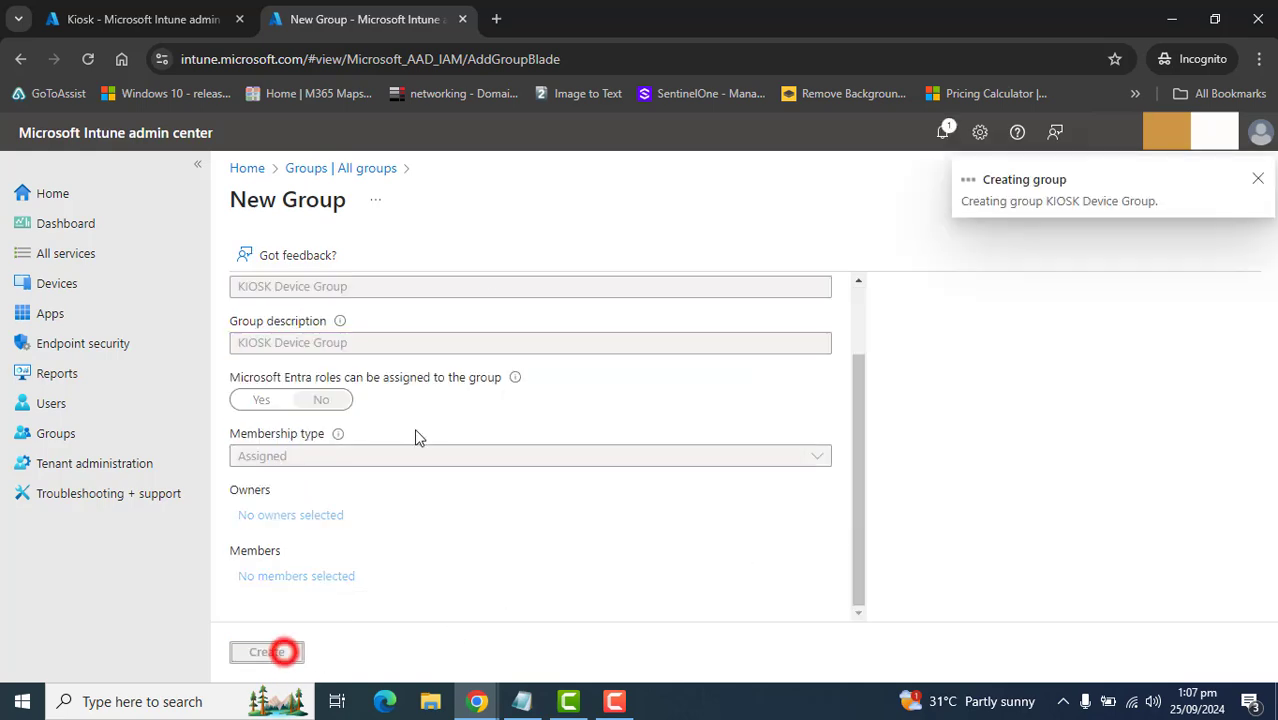
Step: Return to the kiosk profile's assignments, search the groups for kiosk, and include KIOSK Device Group
left_click(150, 19)
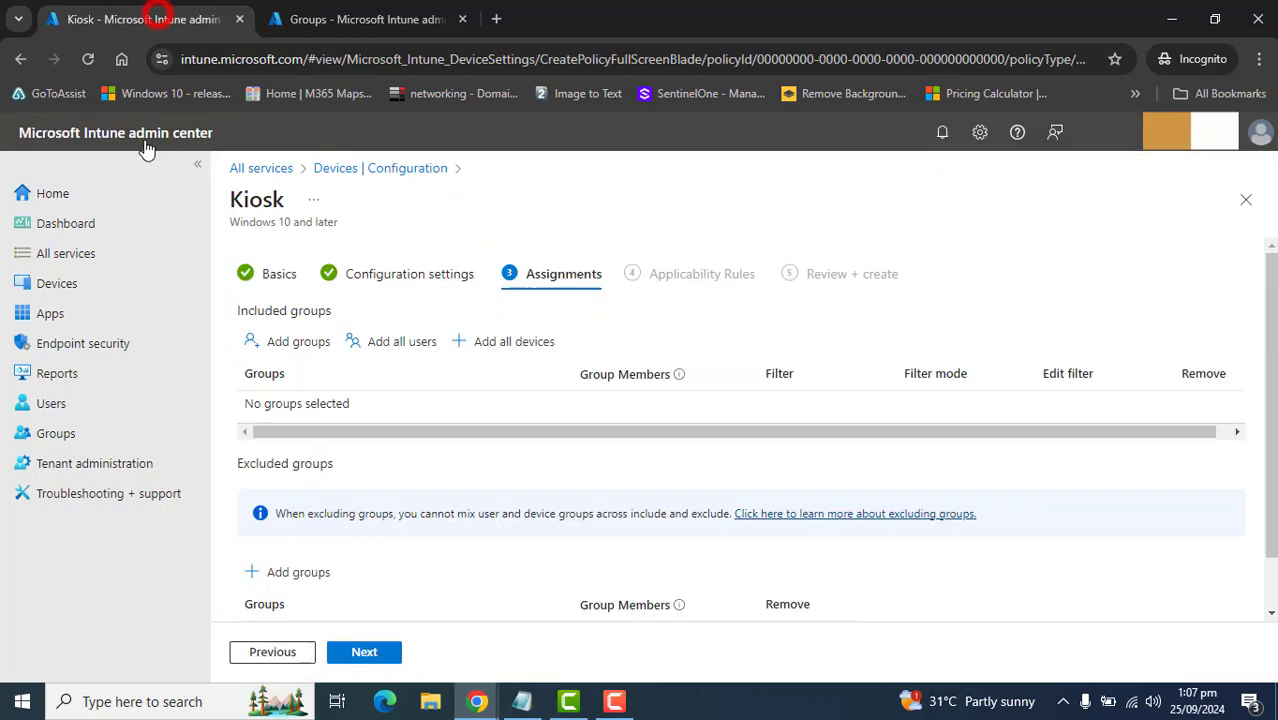
left_click(290, 344)
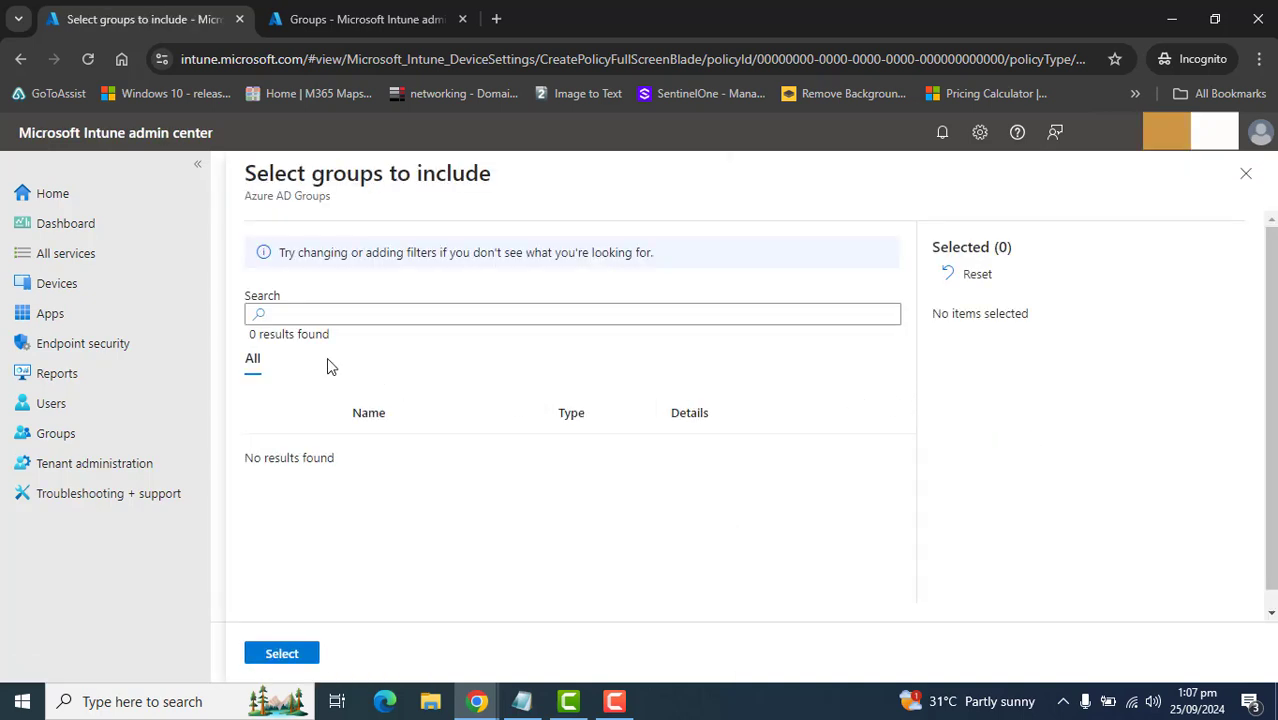
left_click(305, 359)
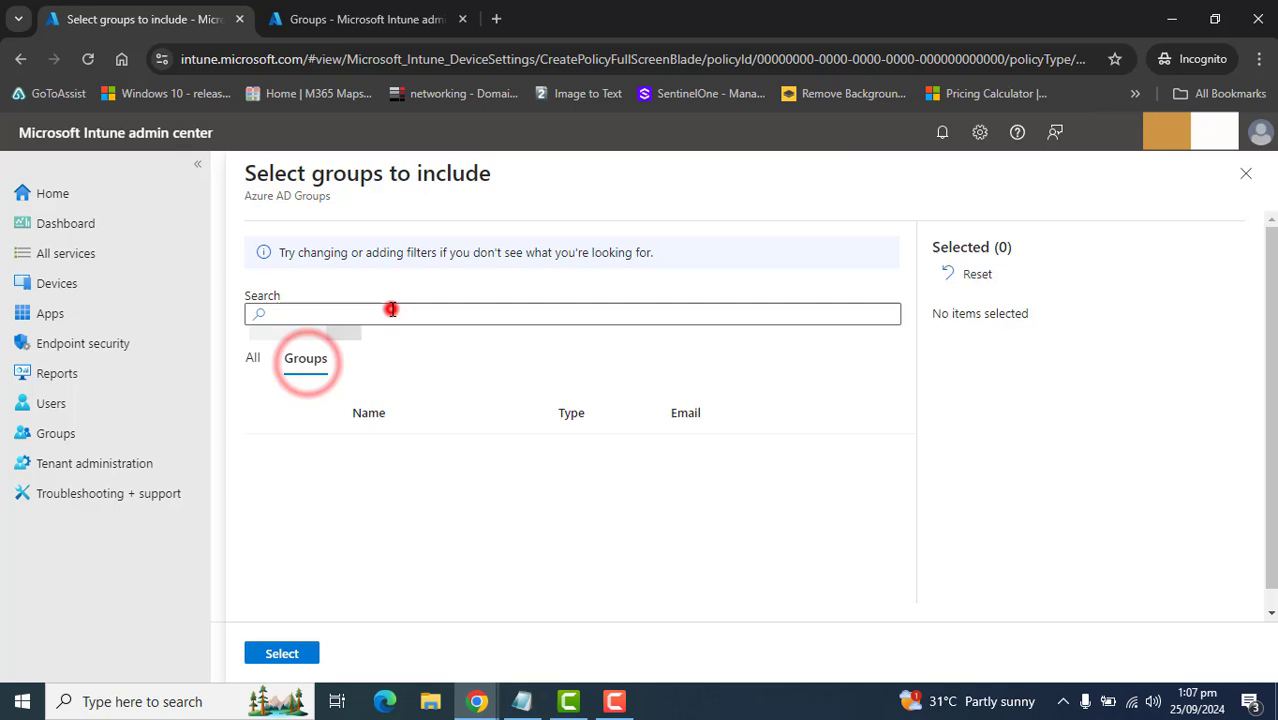
left_click(391, 311)
type("kiosk")
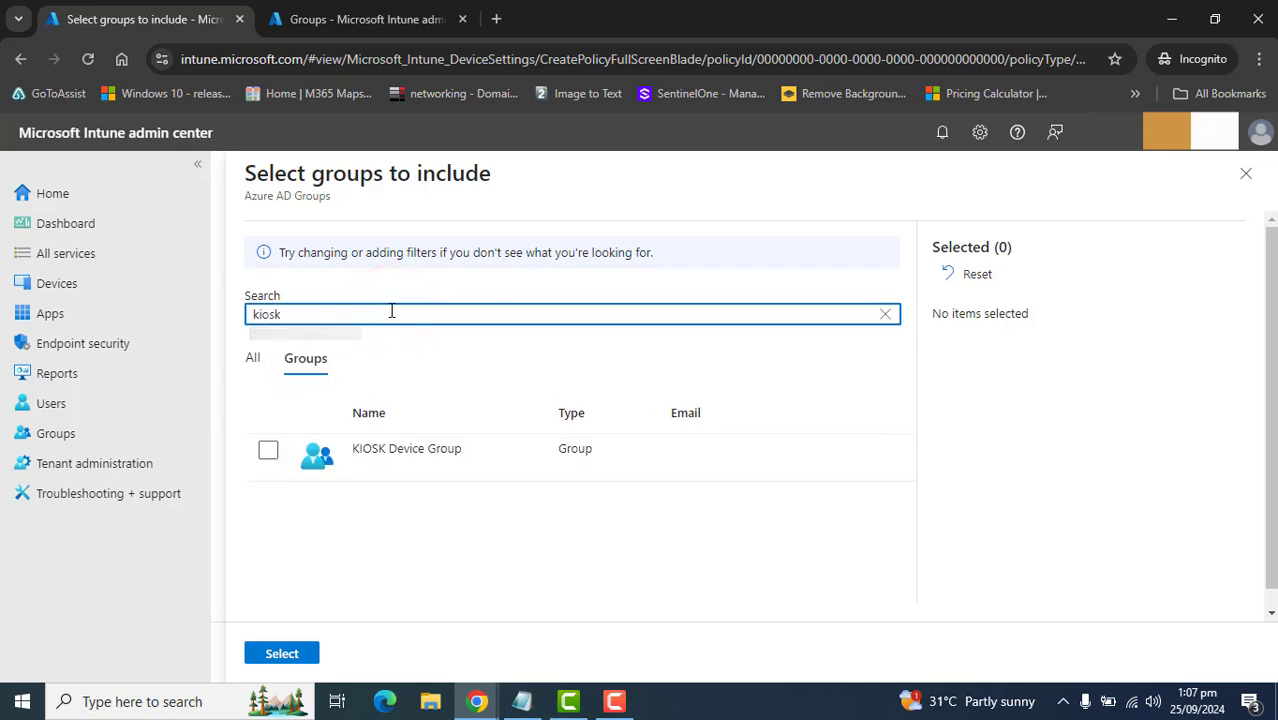
left_click(268, 451)
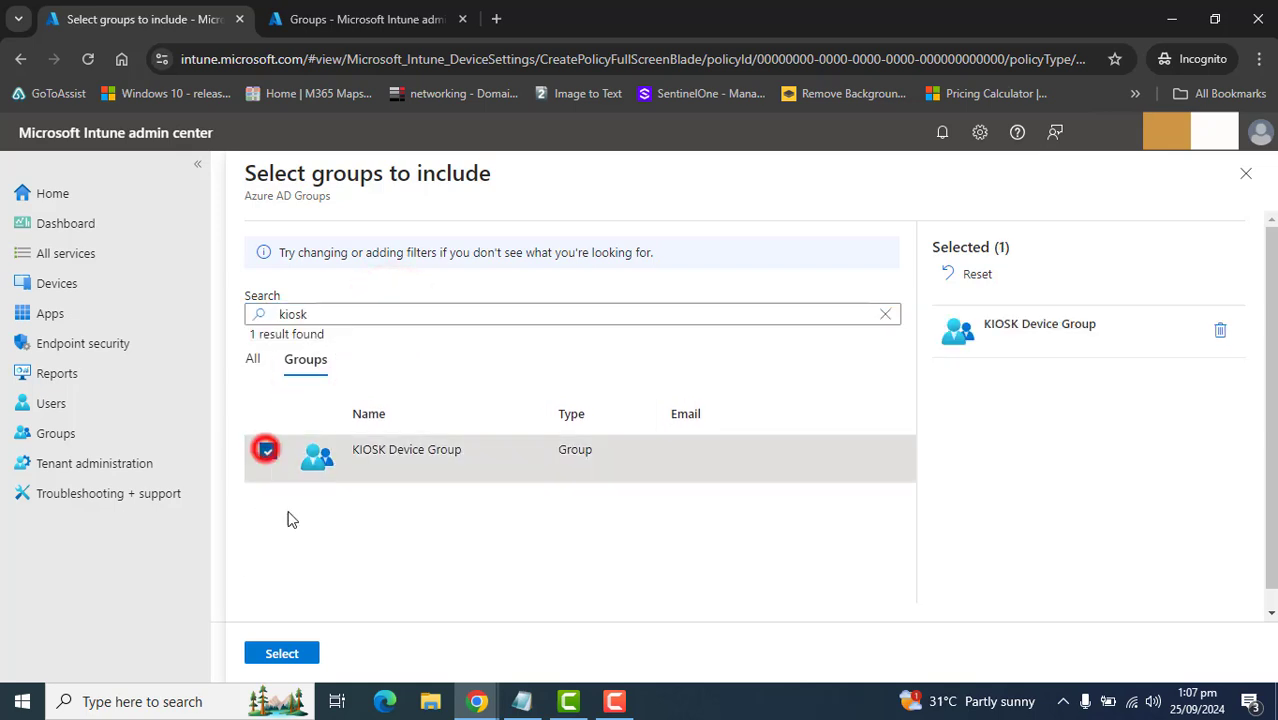
left_click(282, 654)
Step: Continue without adding applicability rules, review the profile summary, and create the kiosk profile
left_click(1270, 390)
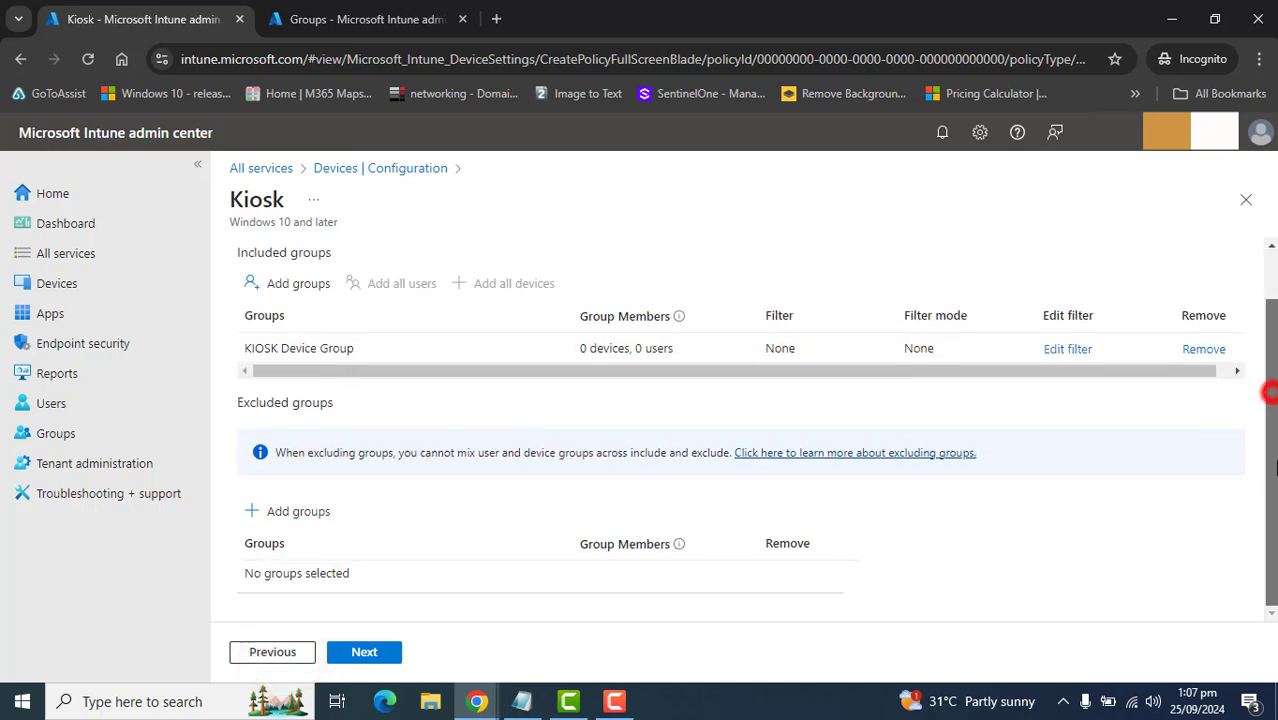
left_click(364, 652)
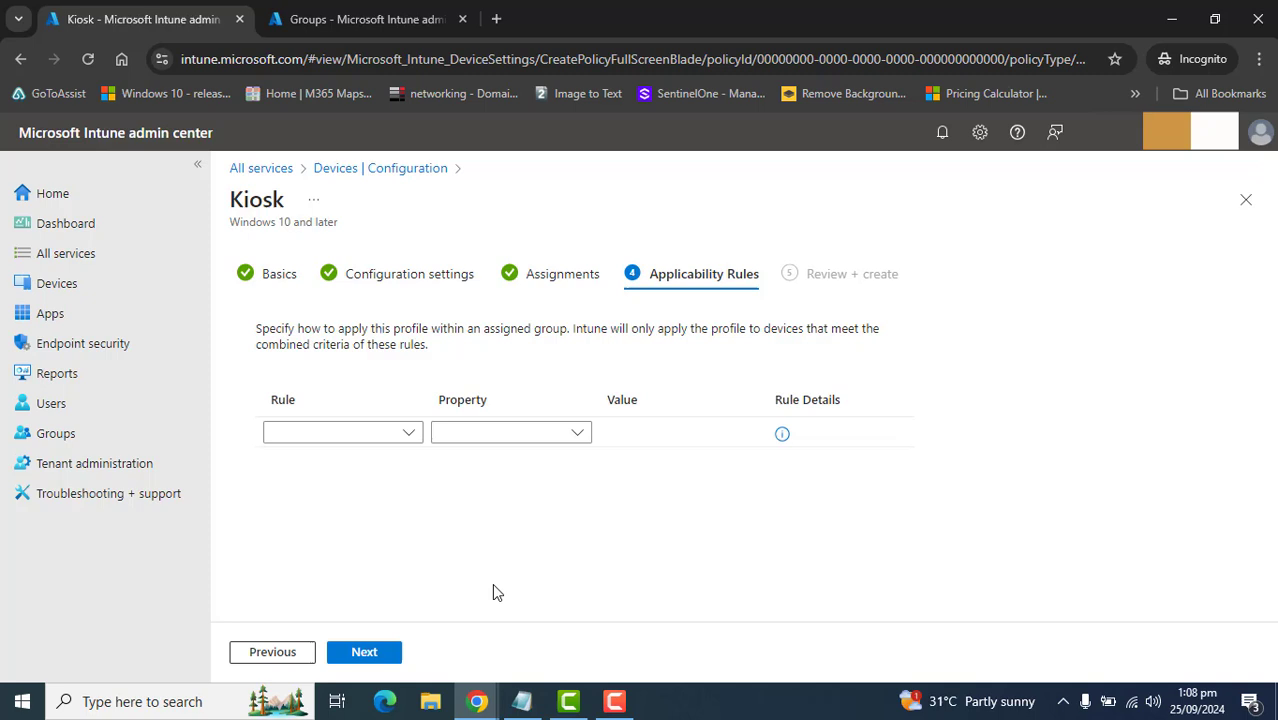
left_click(366, 650)
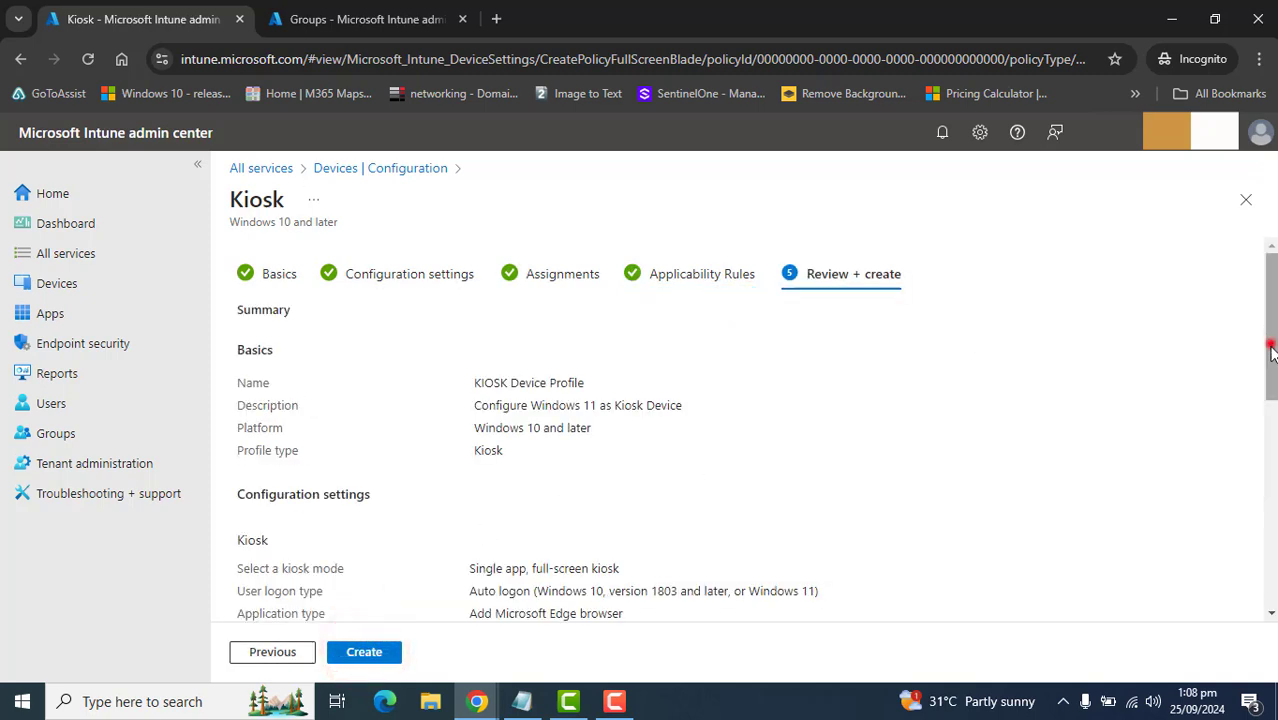
left_click_drag(1270, 350, 1246, 543)
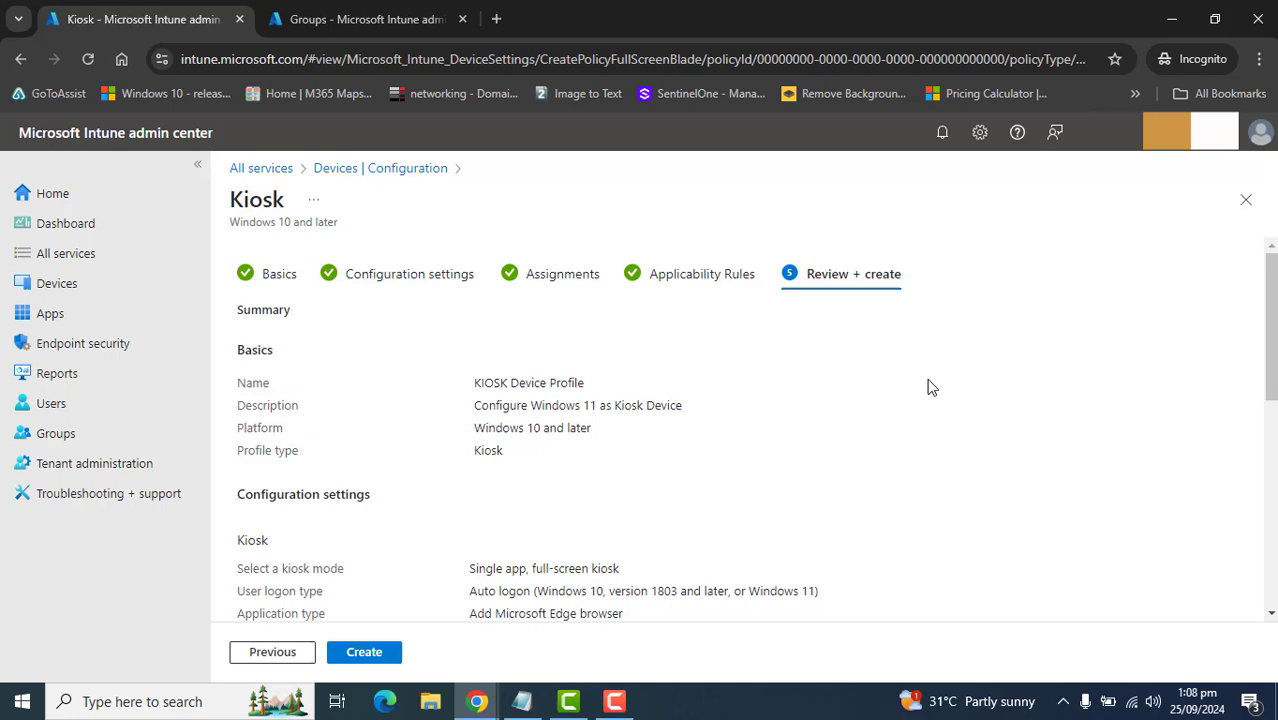
left_click_drag(1267, 434, 1266, 590)
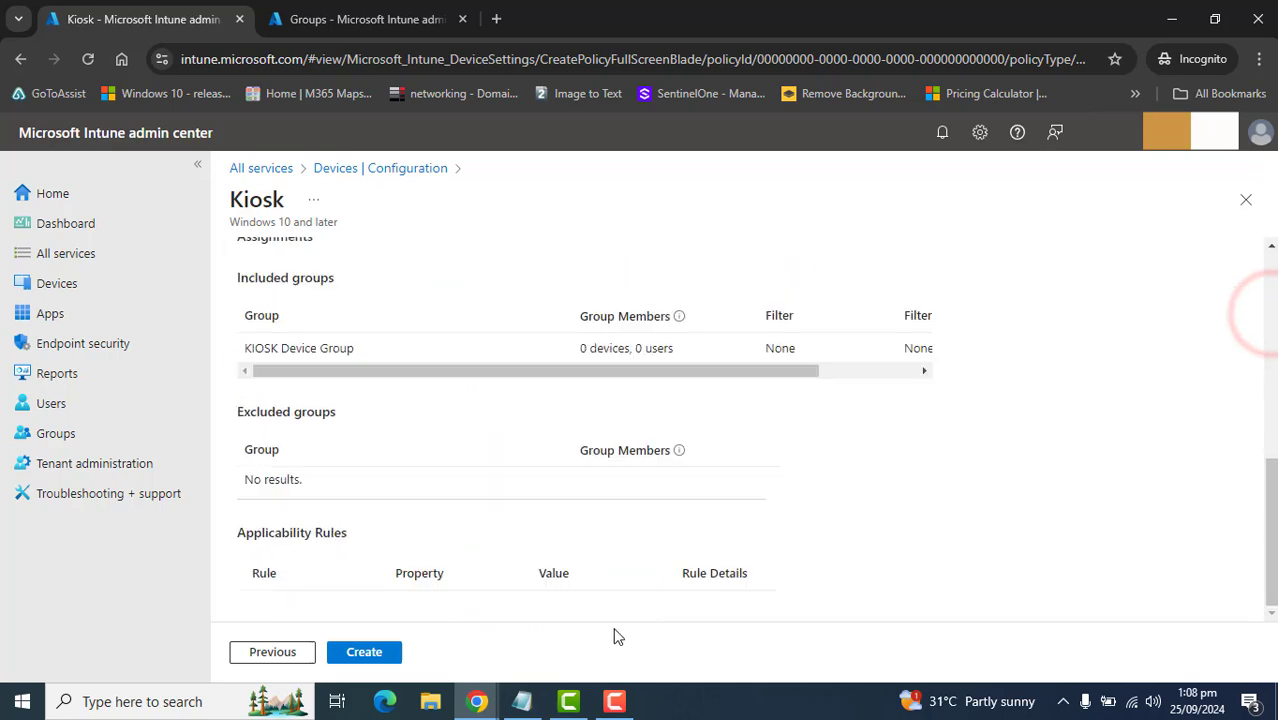
left_click(364, 652)
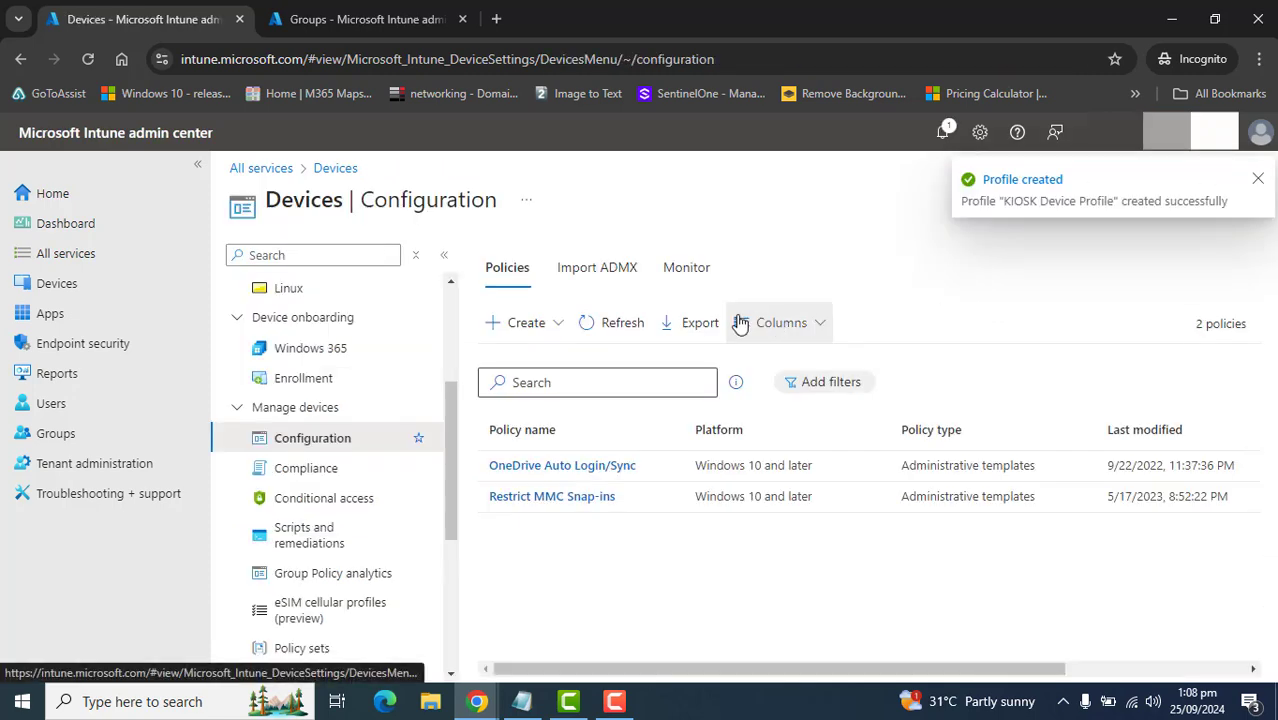
Step: Refresh the configuration policies list and open KIOSK Device Profile
left_click(620, 322)
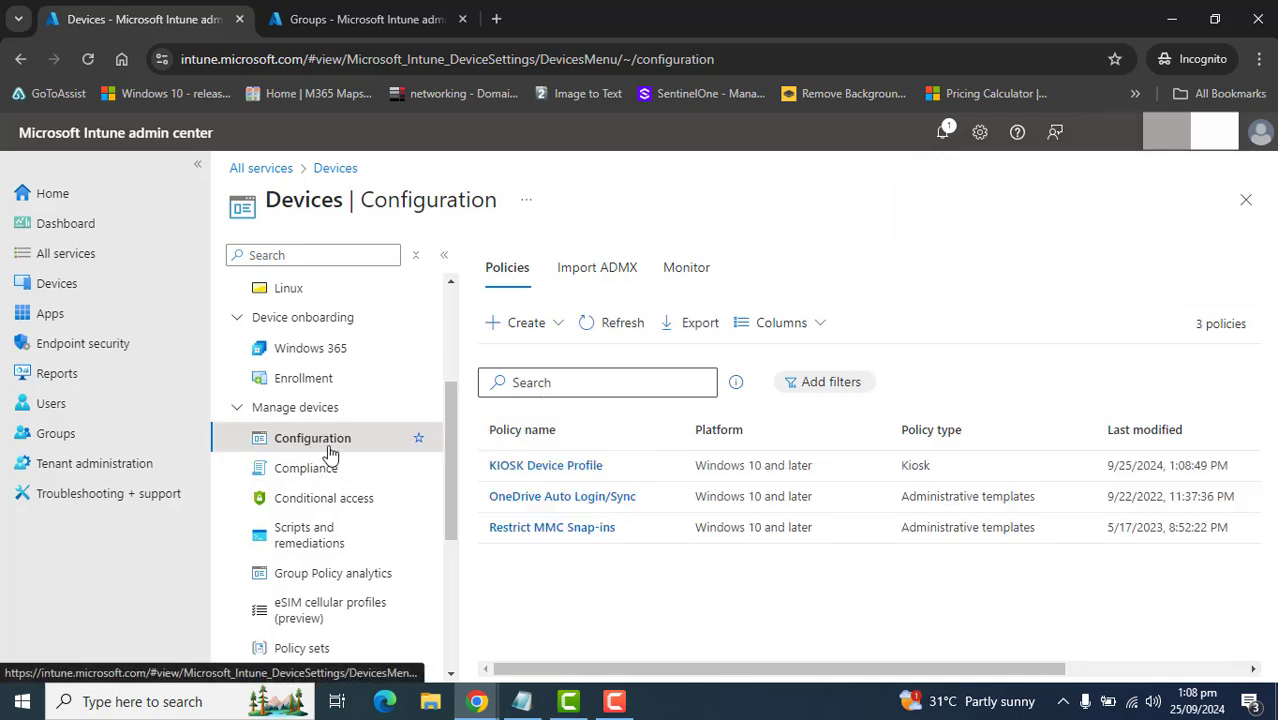
left_click(532, 468)
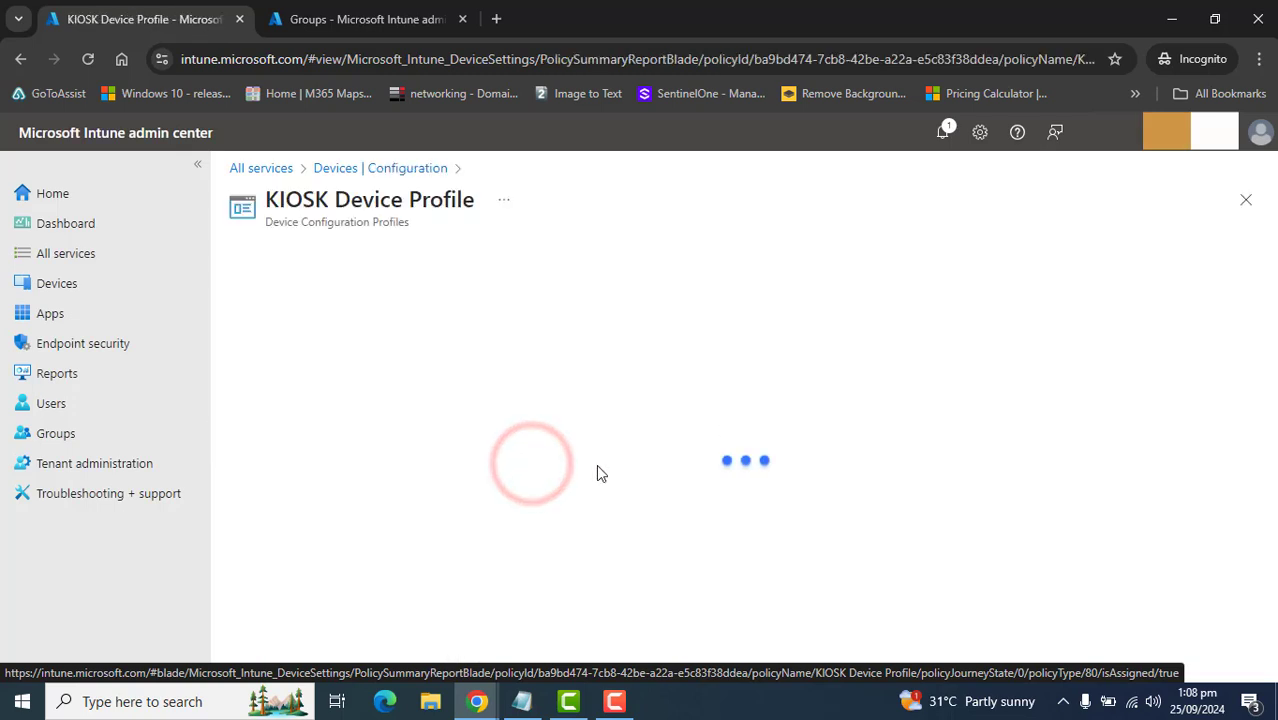
left_click(1232, 634)
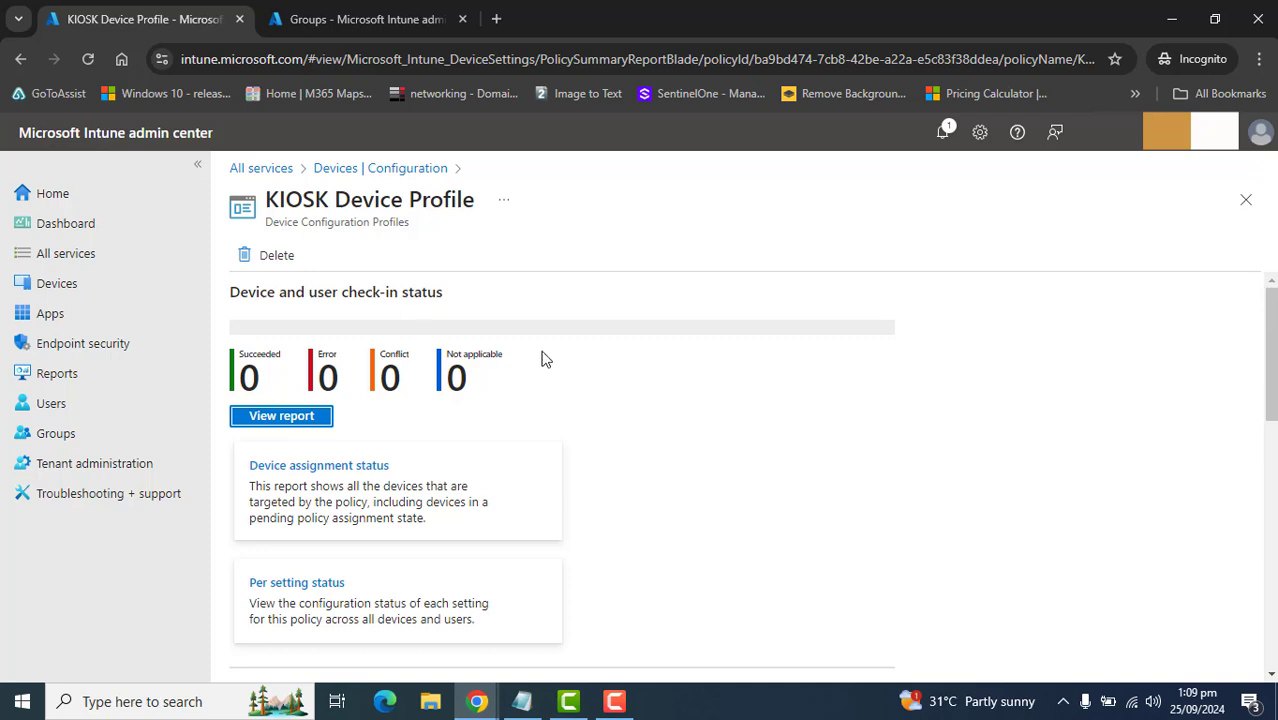
Step: Review the KIOSK Device Profile's properties, including its assigned group, scope tags, configuration settings and applicability rules
left_click_drag(1272, 345, 1232, 551)
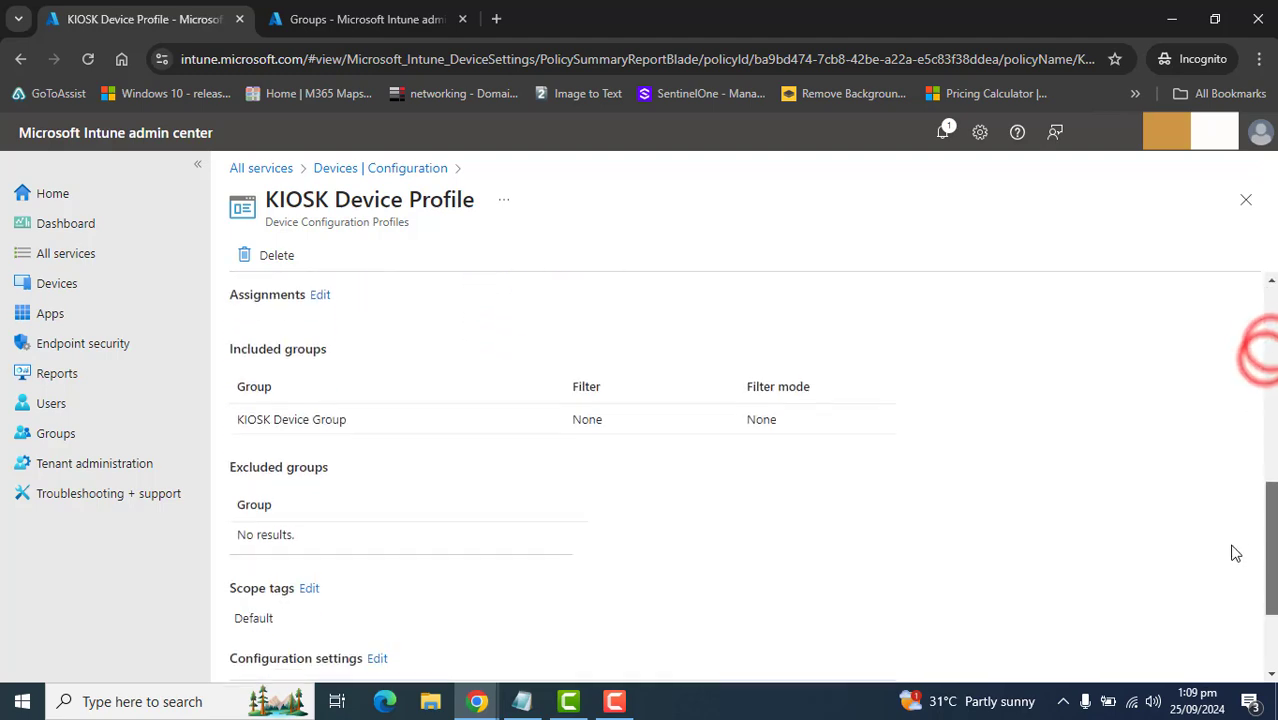
left_click_drag(235, 415, 517, 476)
left_click(947, 589)
scroll(947, 585, "down", 3)
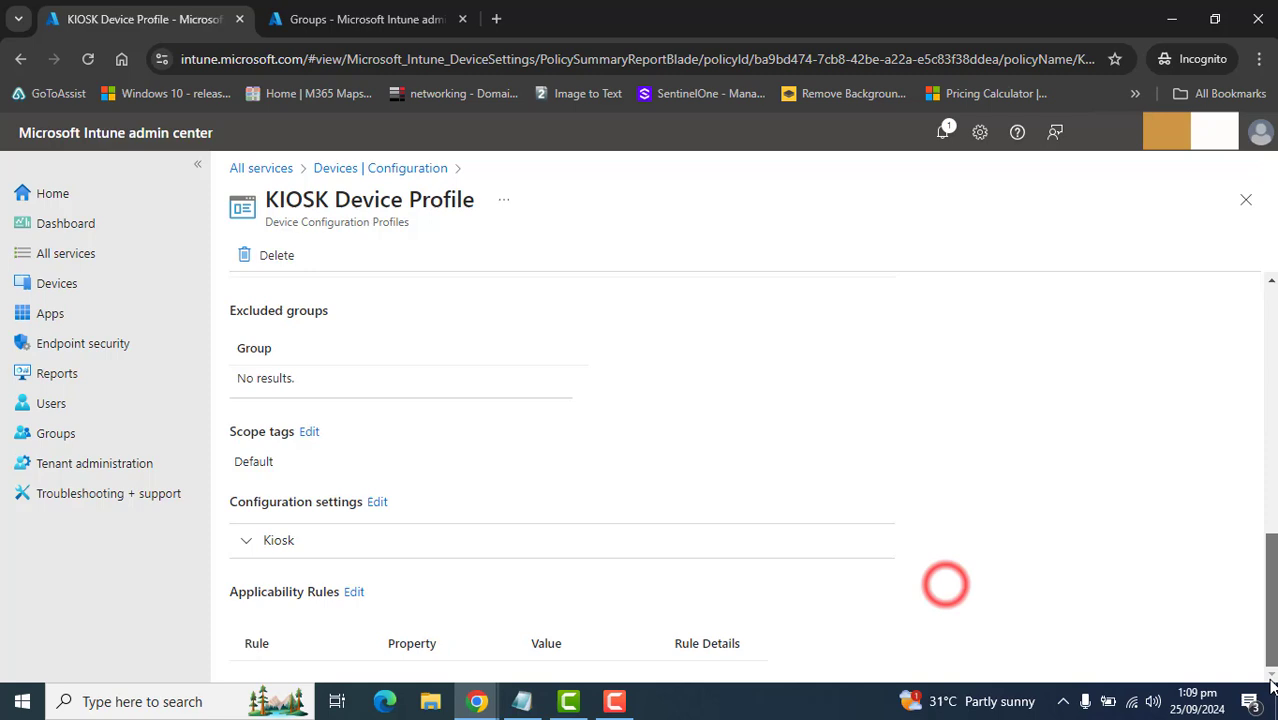
left_click_drag(1266, 626, 1266, 536)
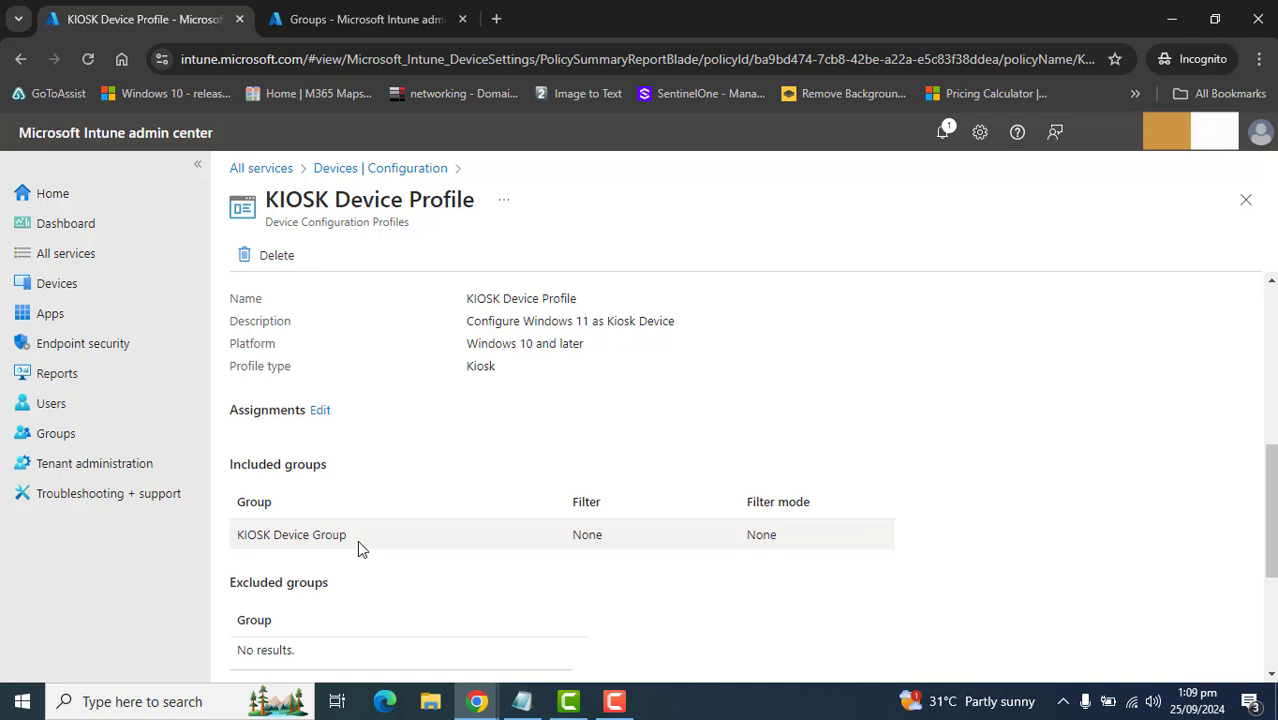
left_click_drag(357, 540, 228, 534)
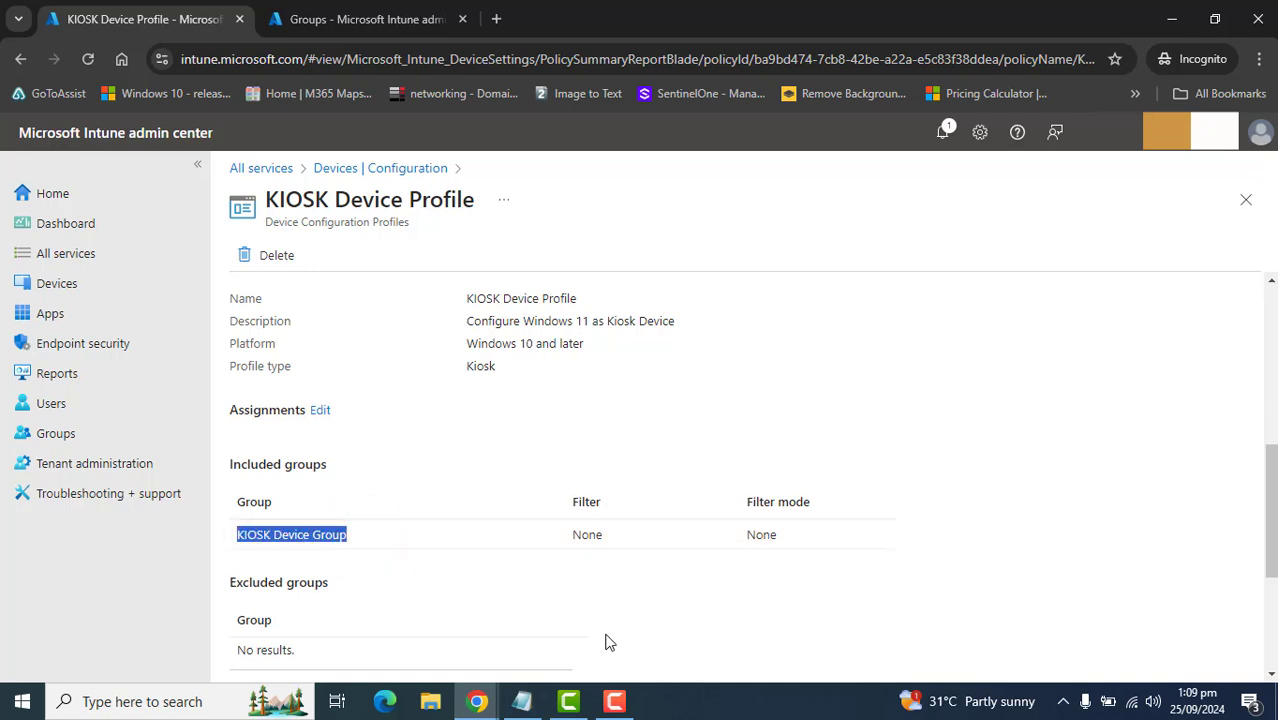
left_click(465, 588)
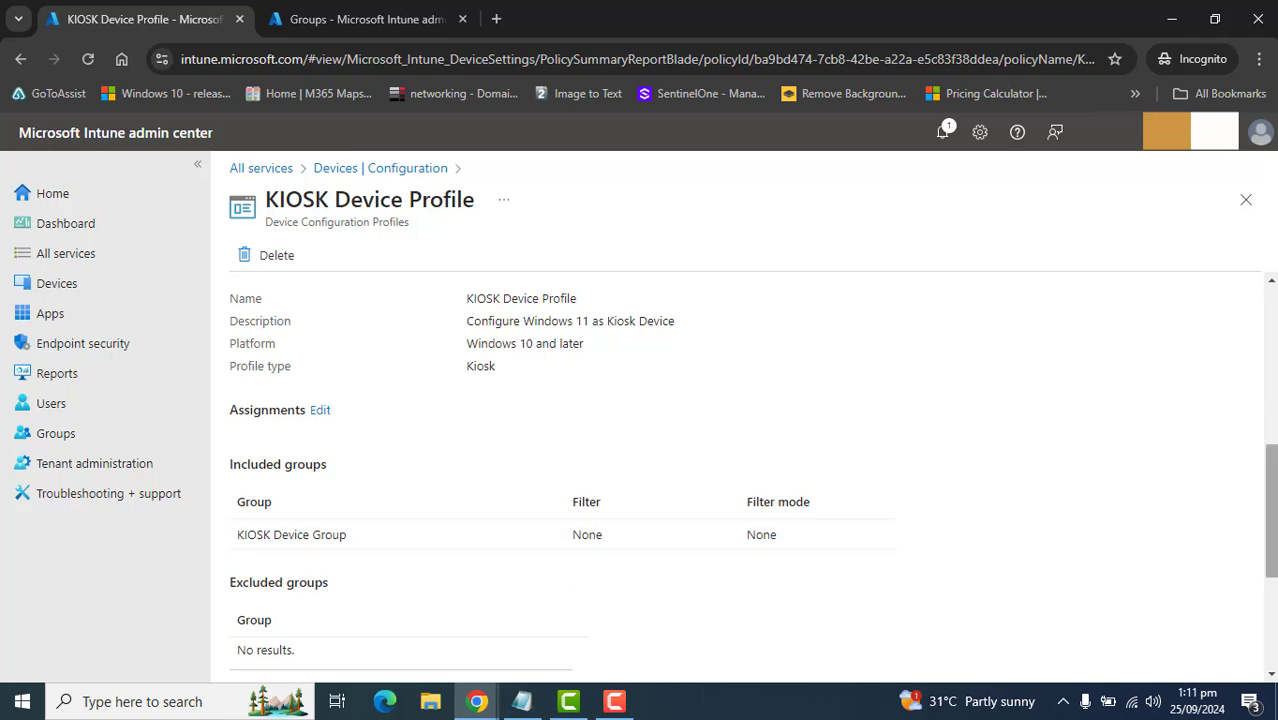
scroll(1274, 527, "up", 3)
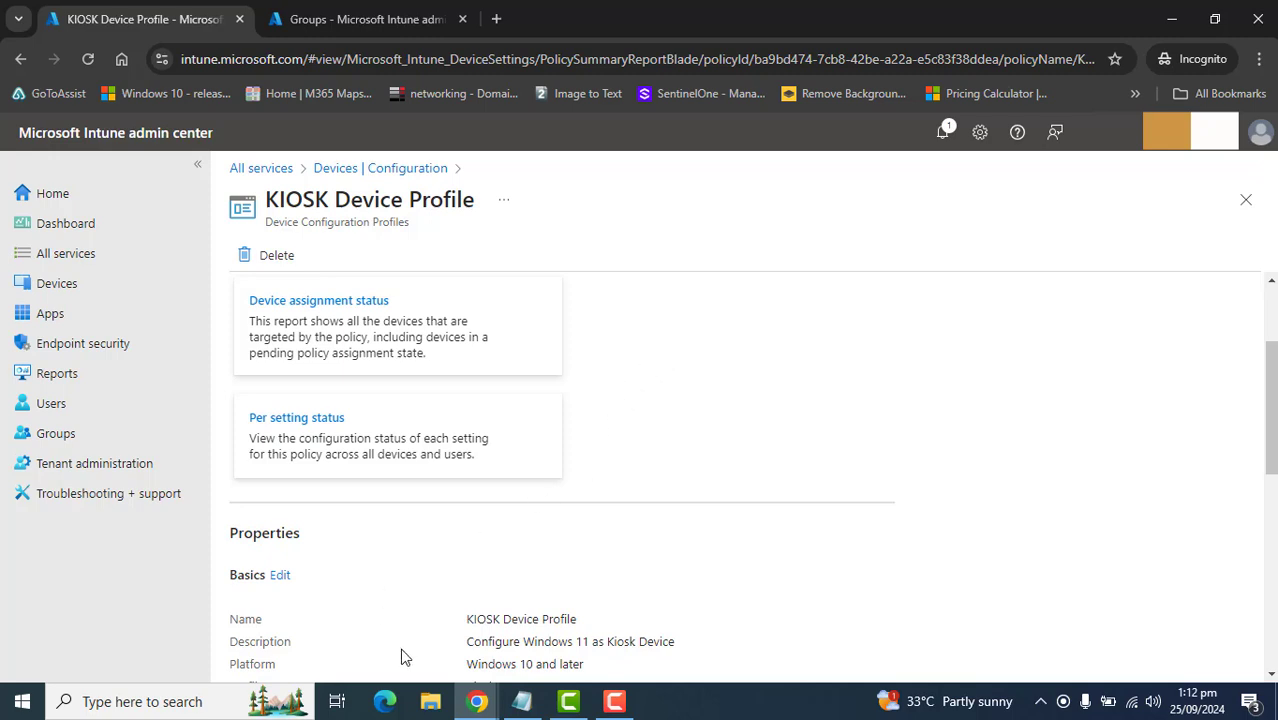
Step: Switch to Microsoft Edge, go to iteepk.com, and check the page
left_click(385, 701)
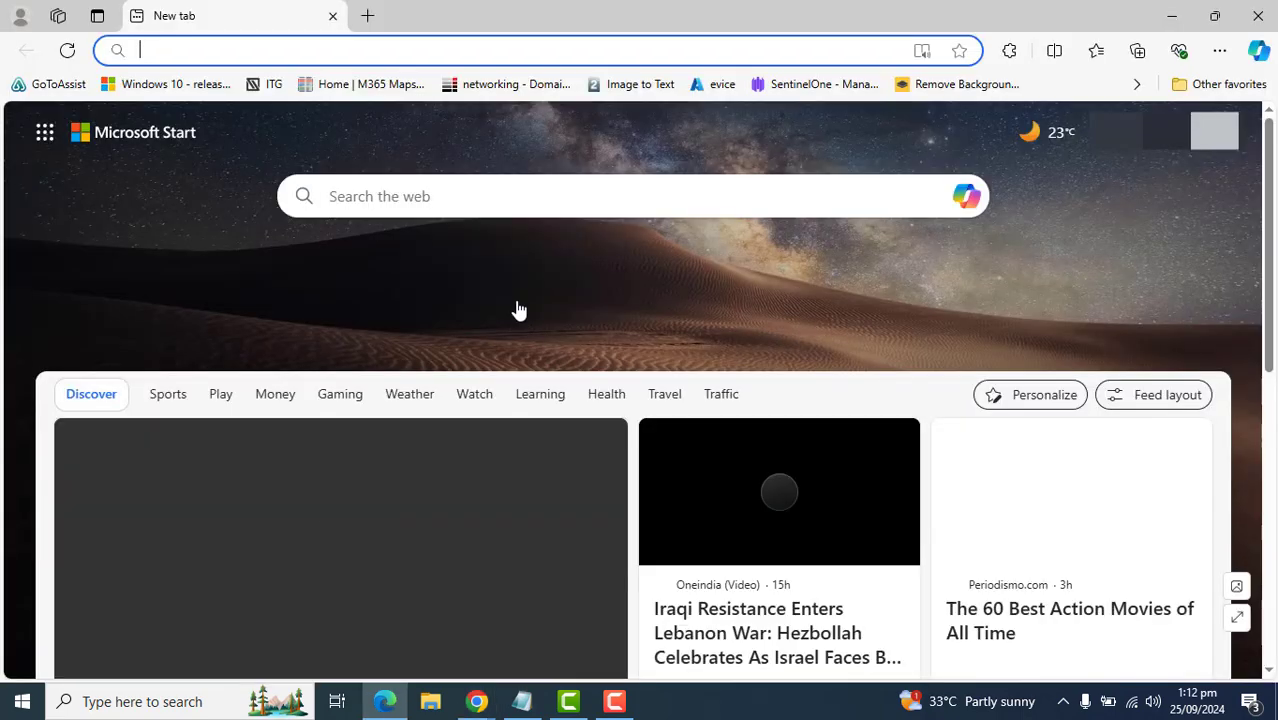
left_click(480, 47)
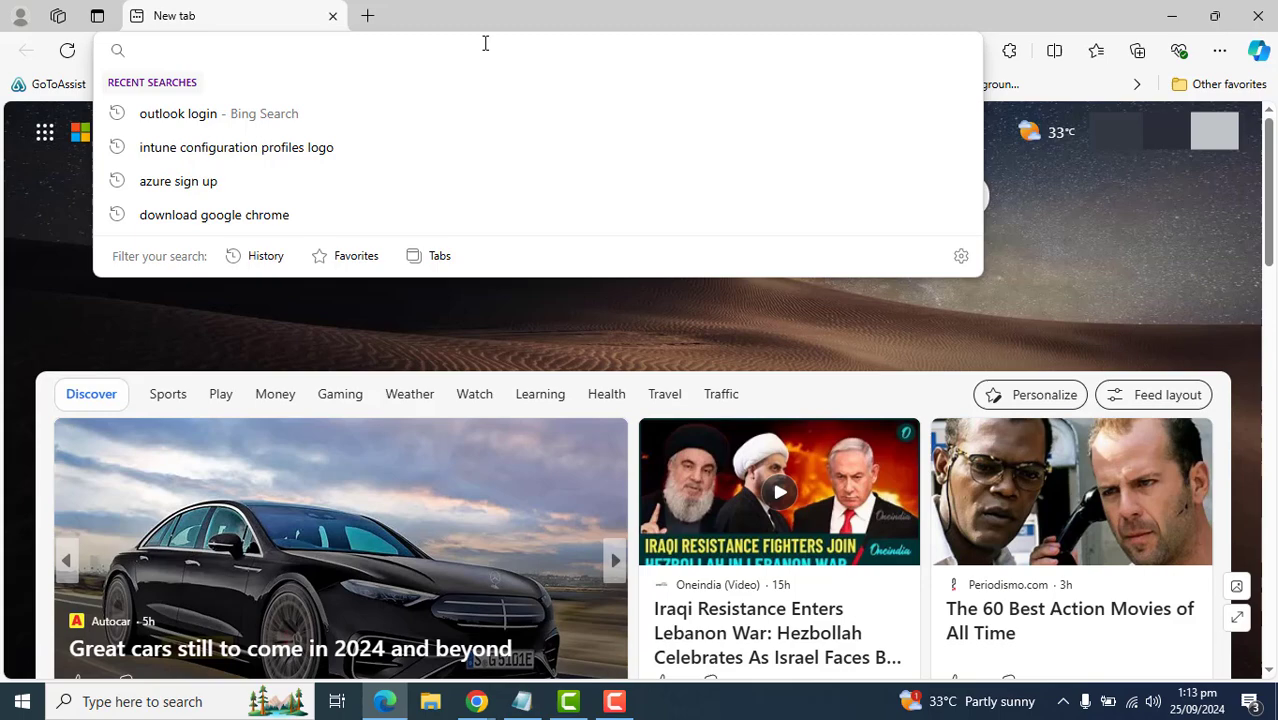
type("iteepk.com")
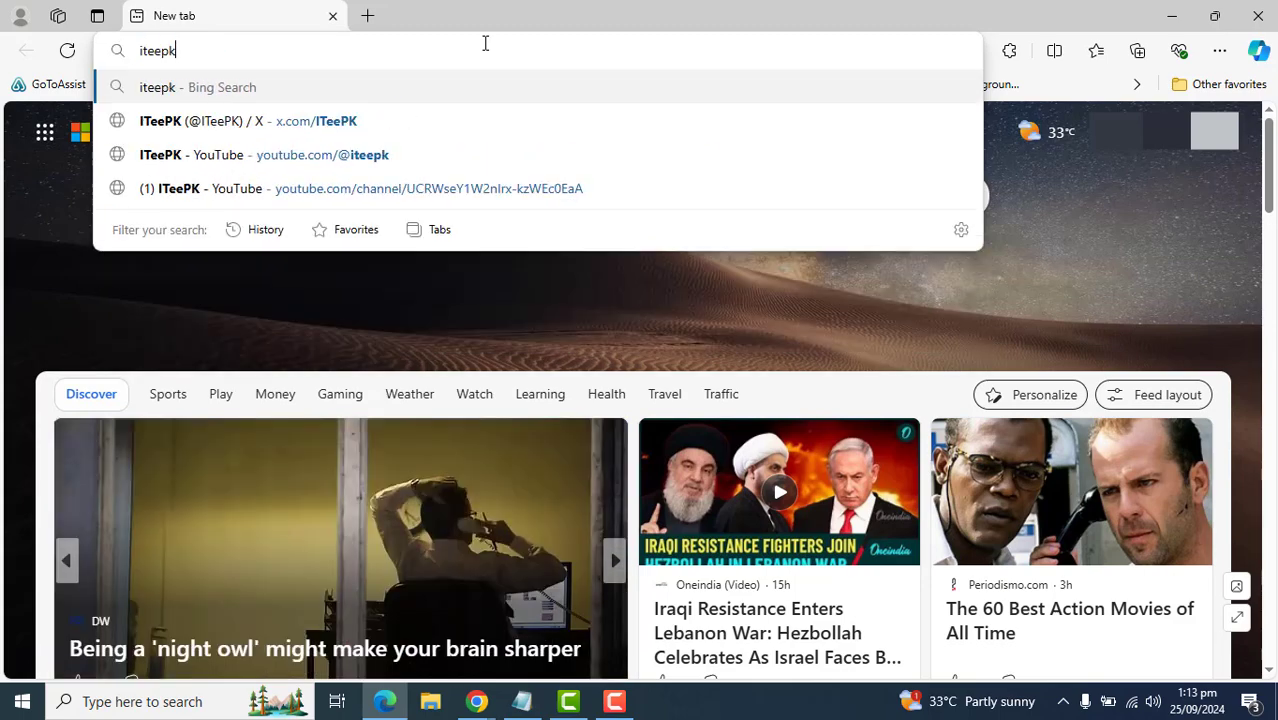
key("Return")
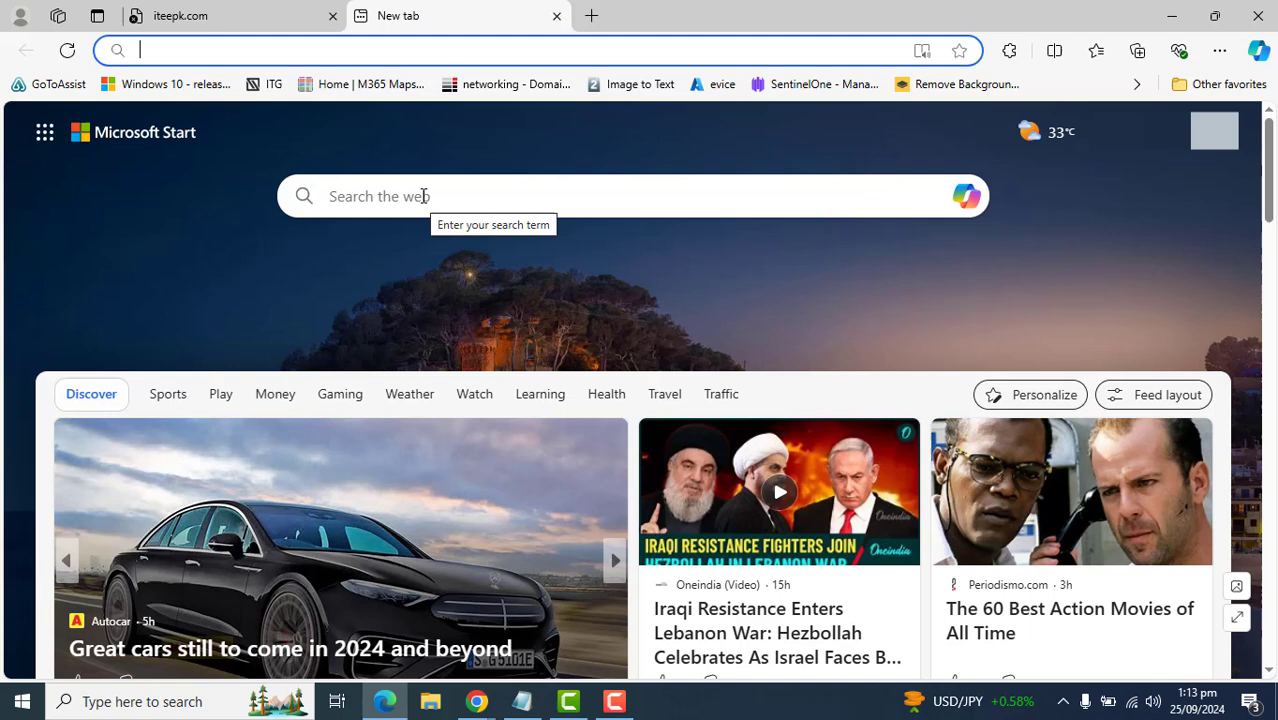
left_click(276, 18)
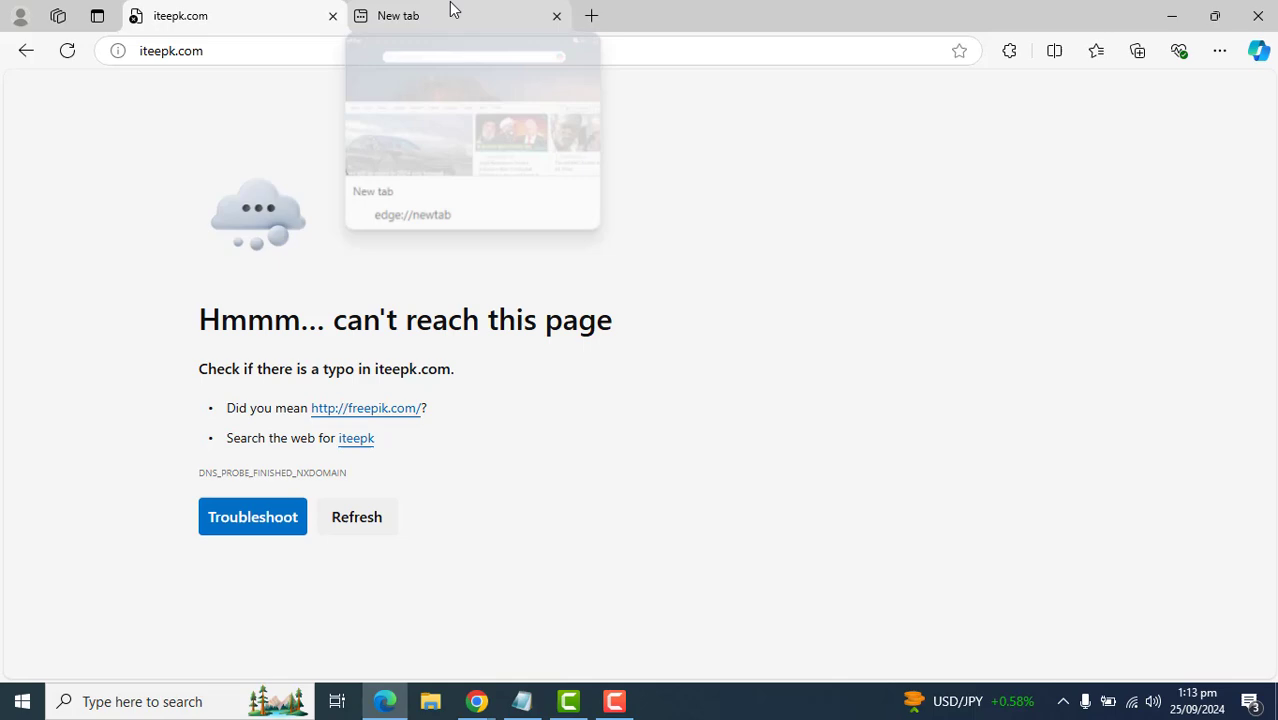
Step: Go to google.com in the empty second browser tab
left_click(545, 18)
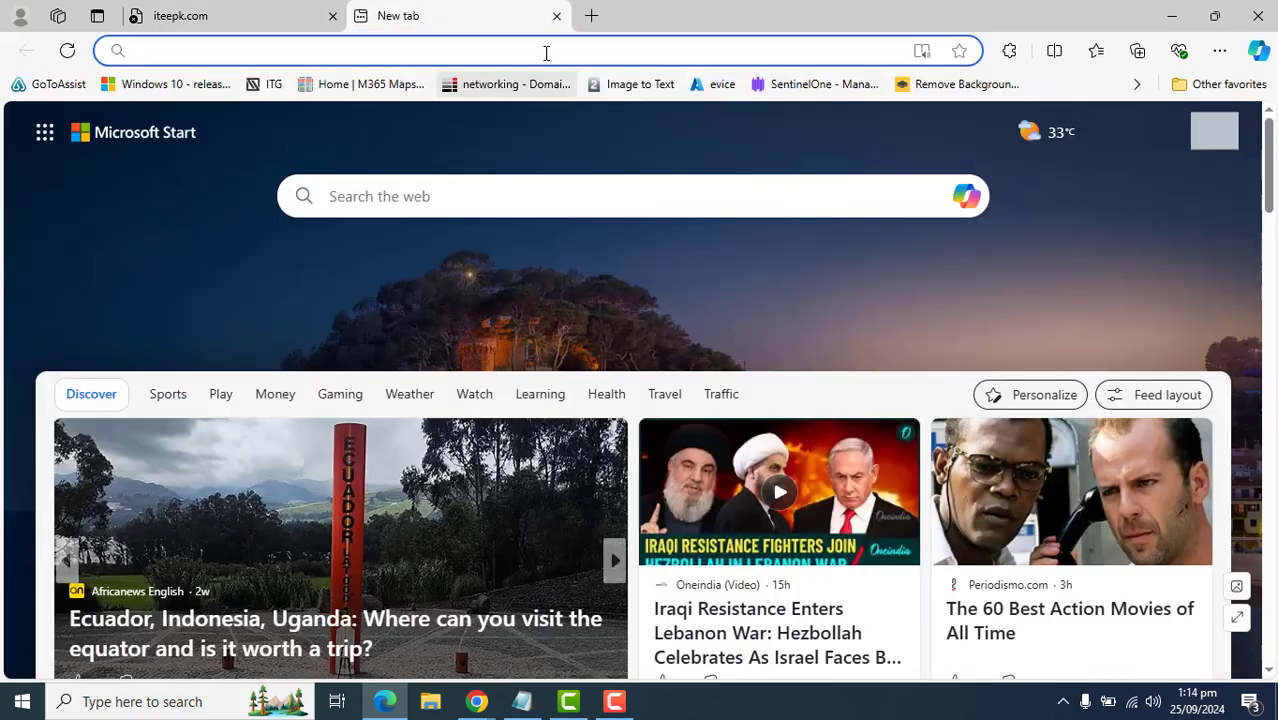
left_click(545, 50)
type("go")
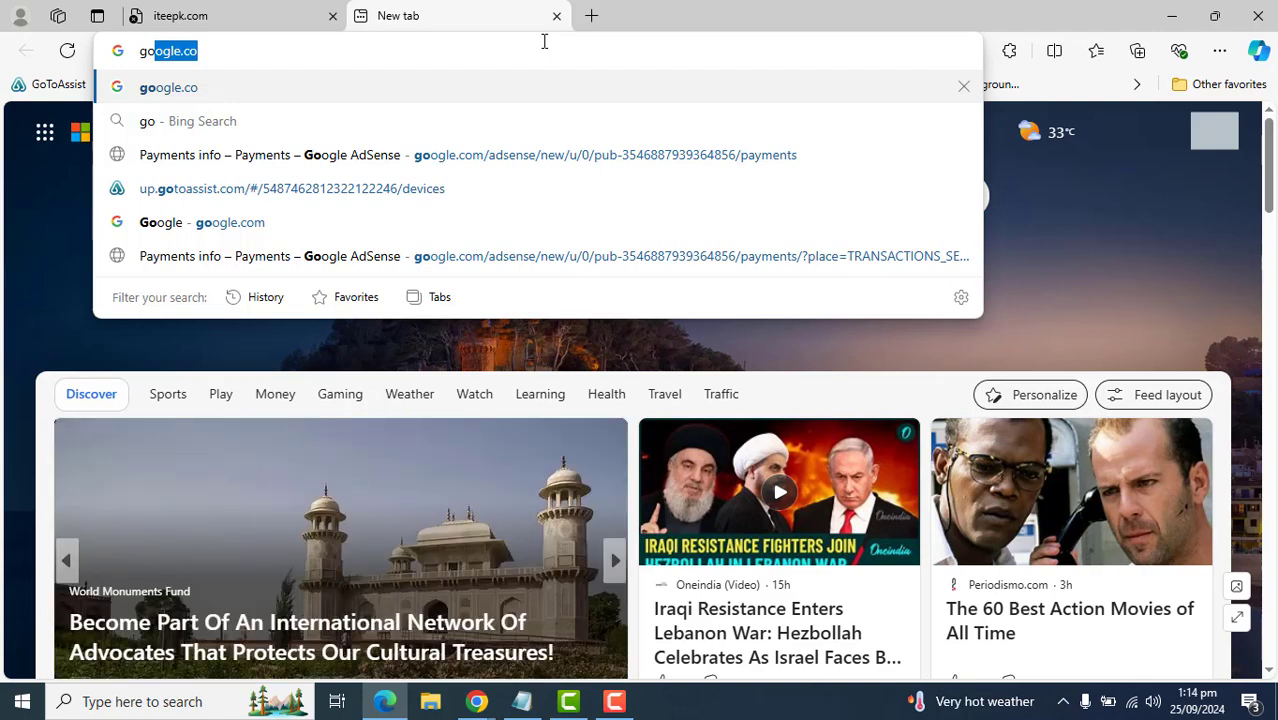
type("ogle")
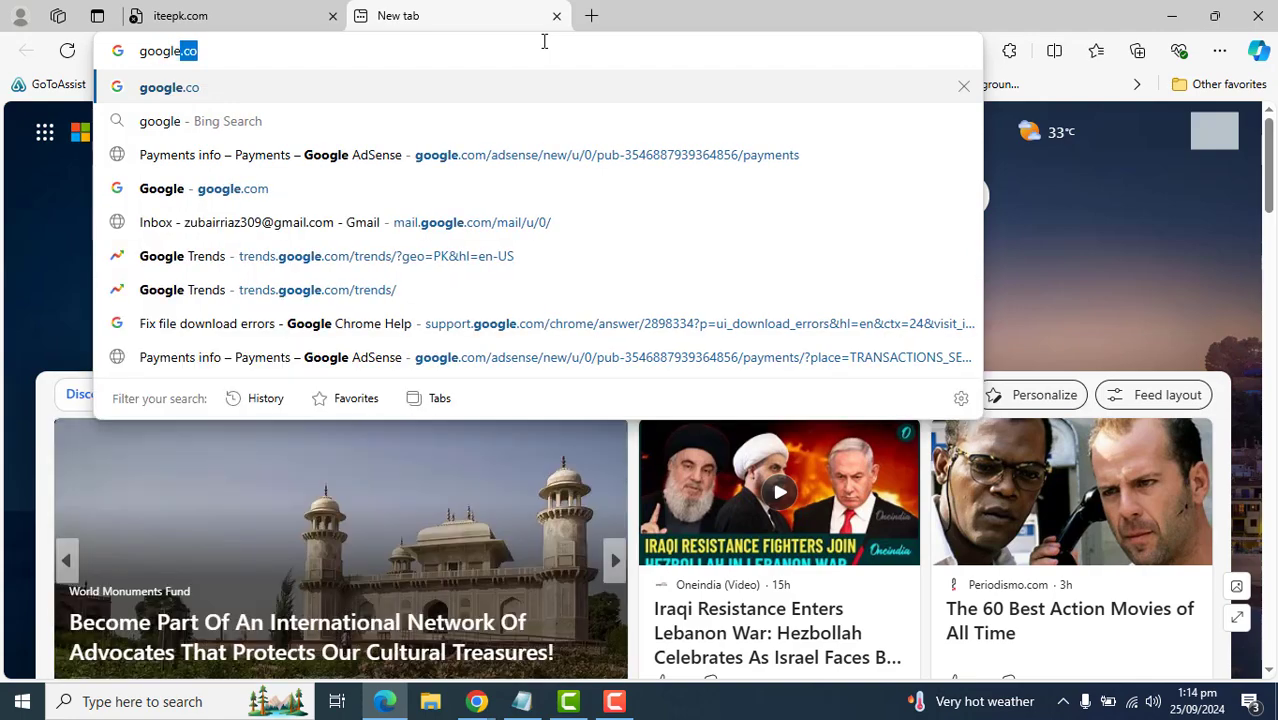
type(".com")
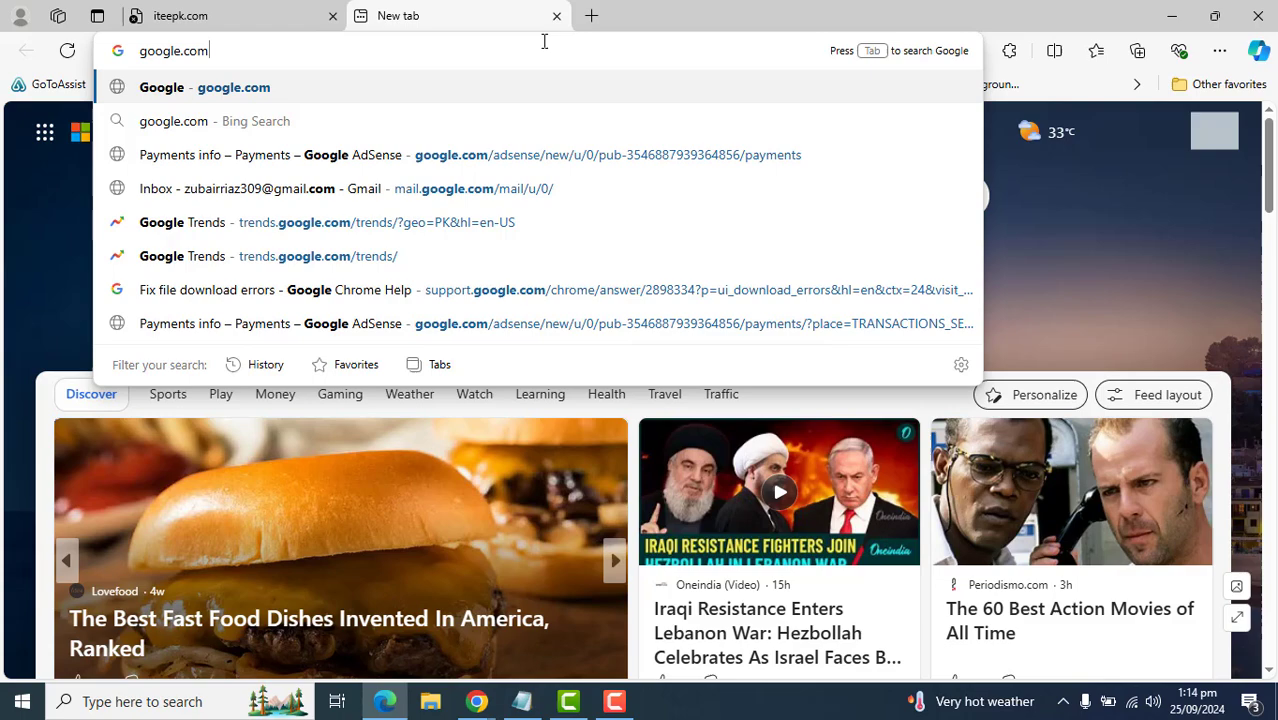
key("Return")
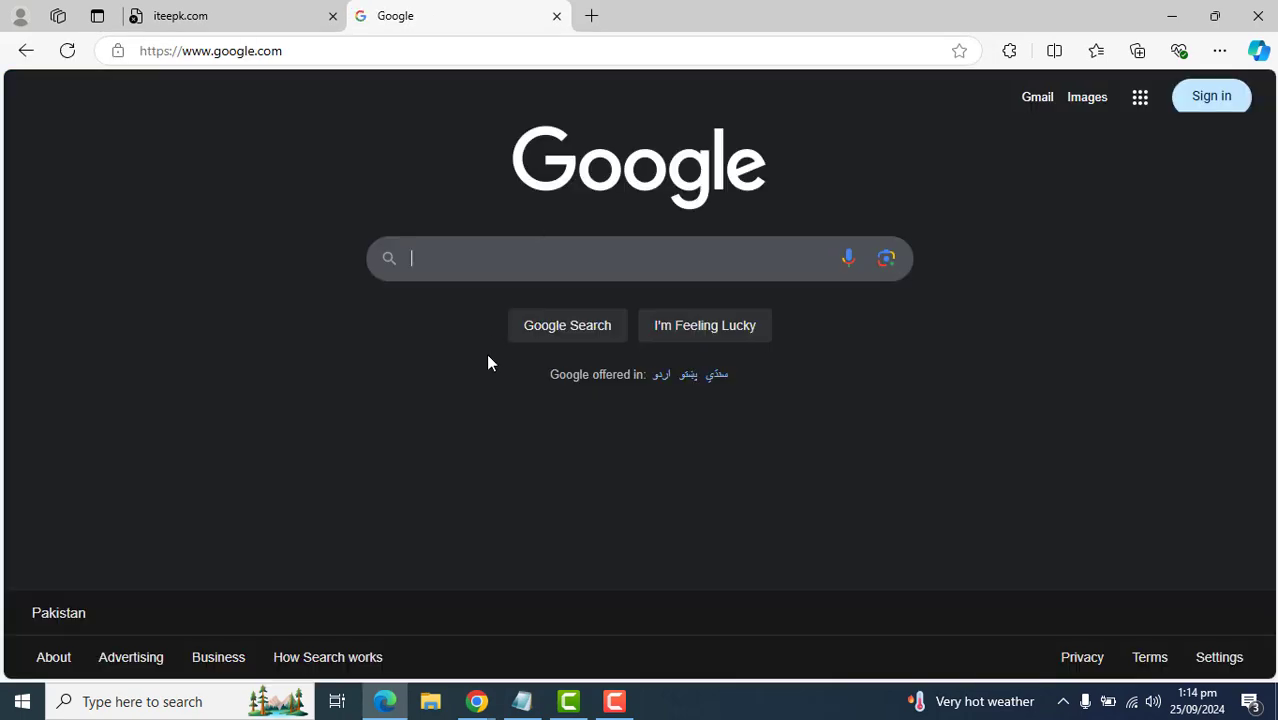
Step: Return to the iteepk.com page, examine its address, and reload it
left_click(1171, 16)
left_click(1174, 19)
left_click(232, 16)
left_click(220, 51)
double_click(216, 50)
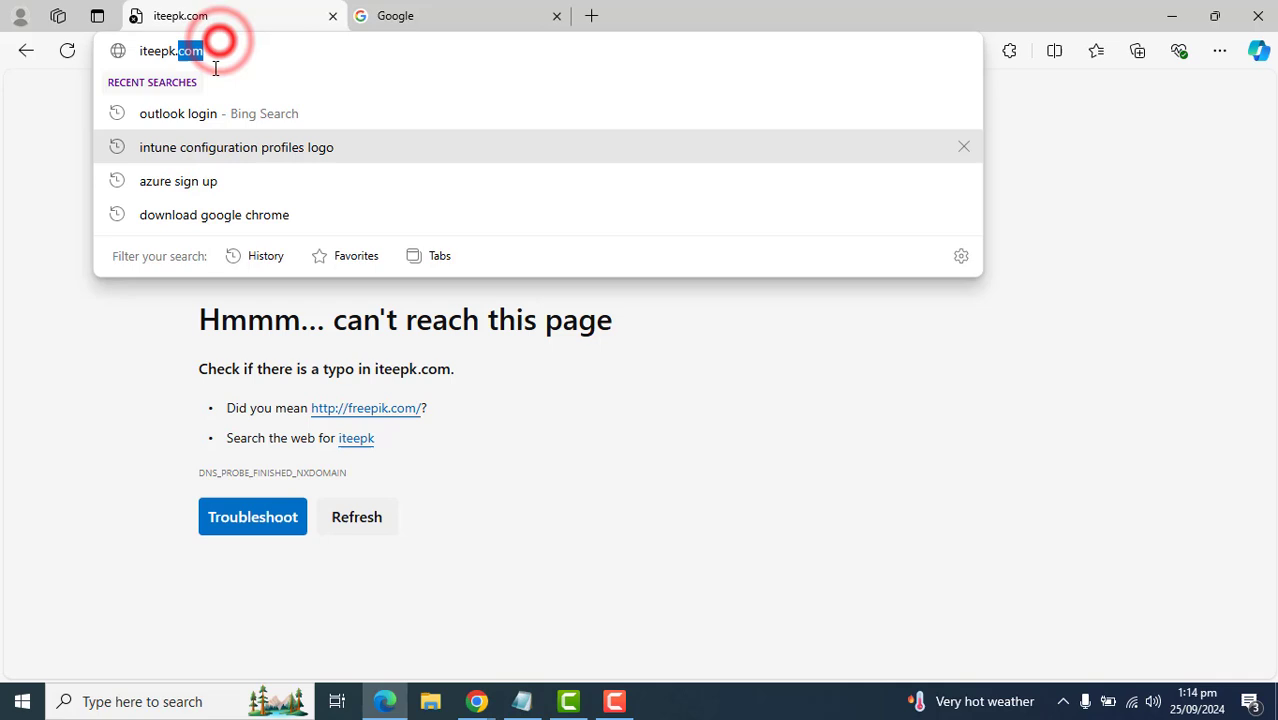
left_click(31, 281)
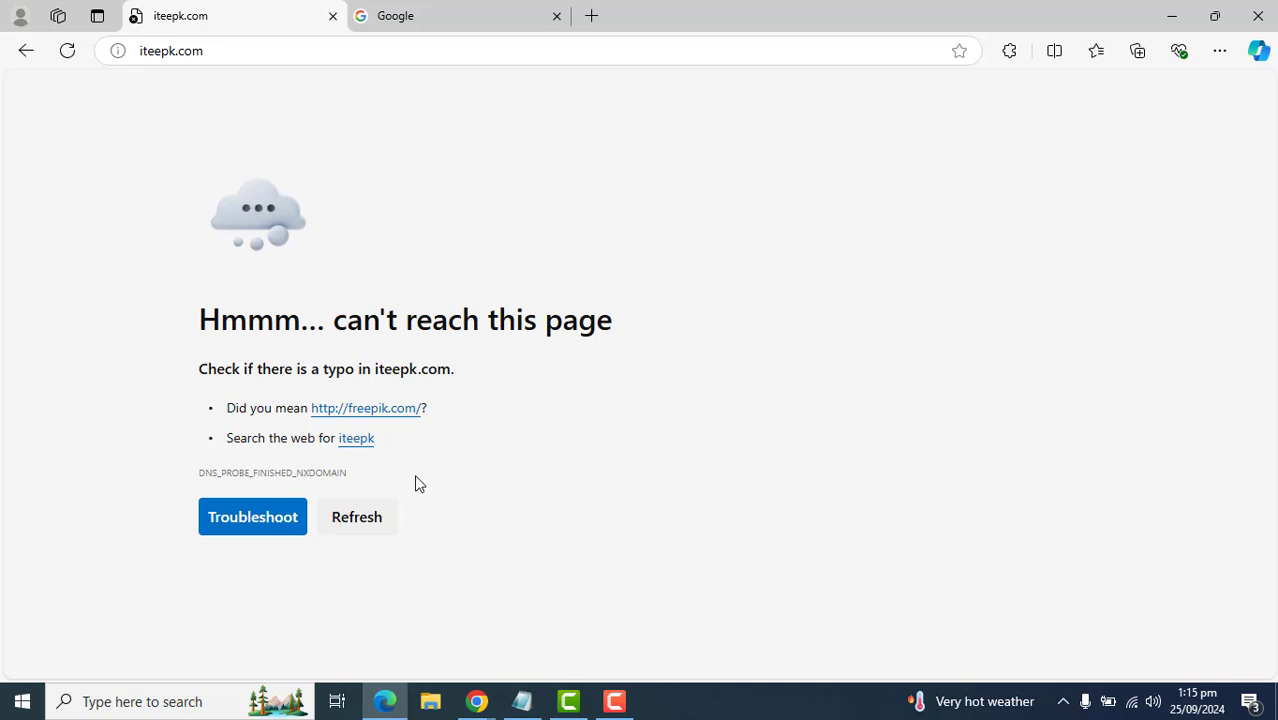
key("F5")
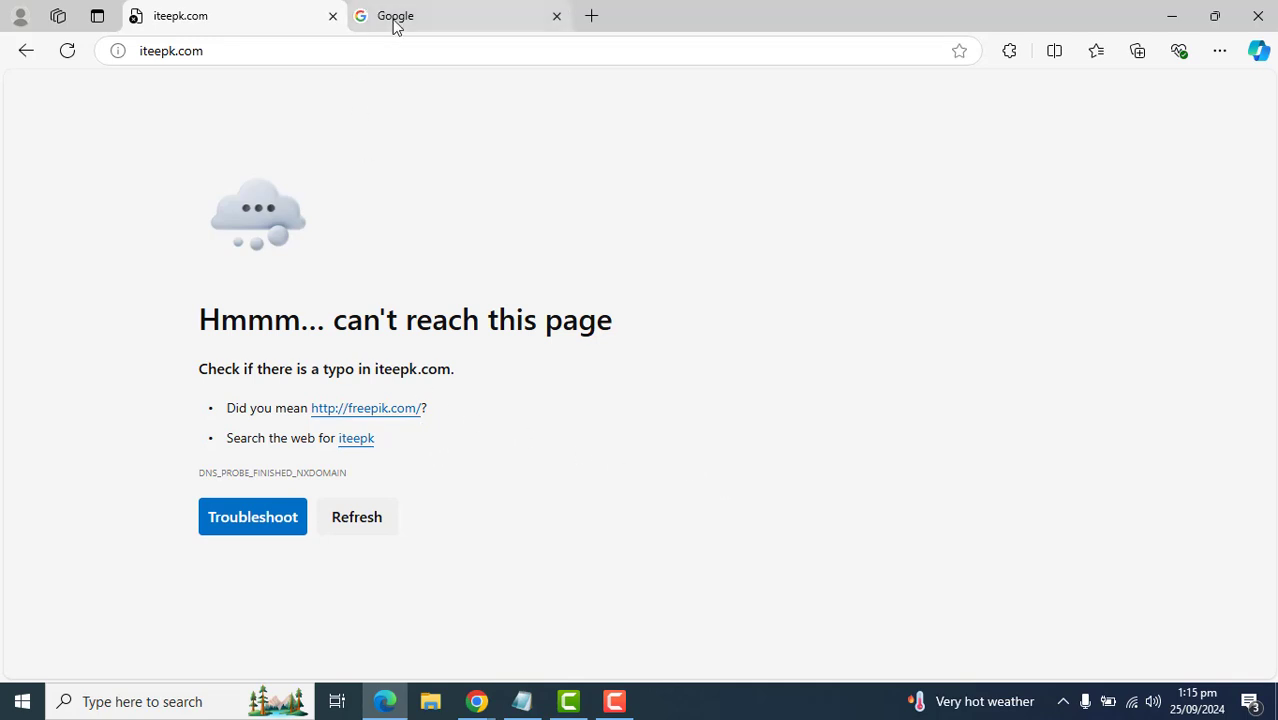
Step: Try opening an extra browser tab beside Google, and close it along with the Google tab and the Edge window
left_click(431, 16)
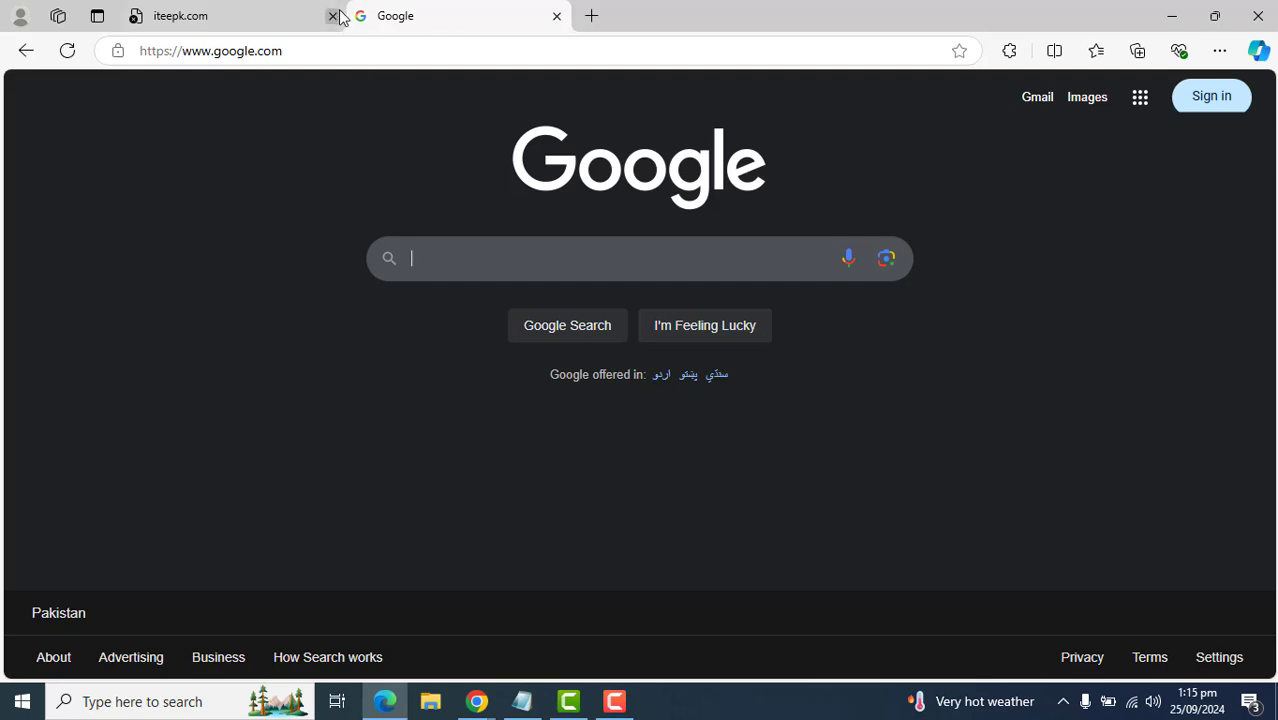
left_click(593, 22)
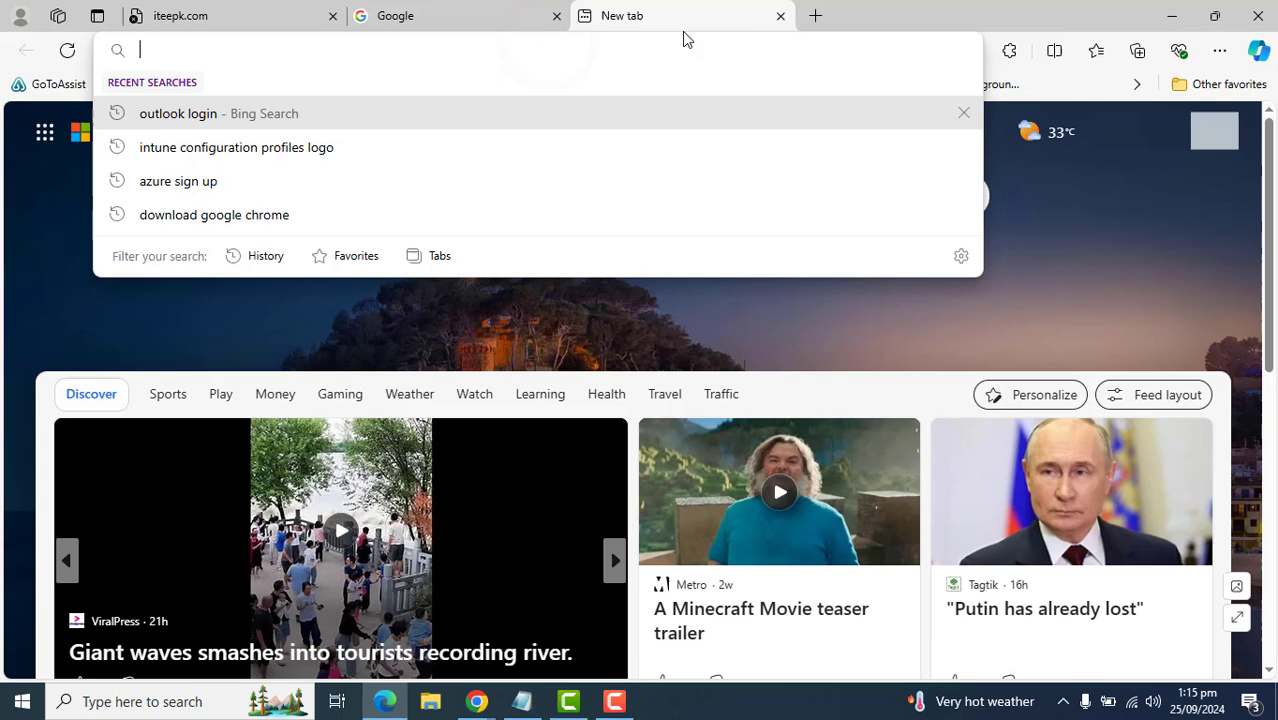
left_click(780, 16)
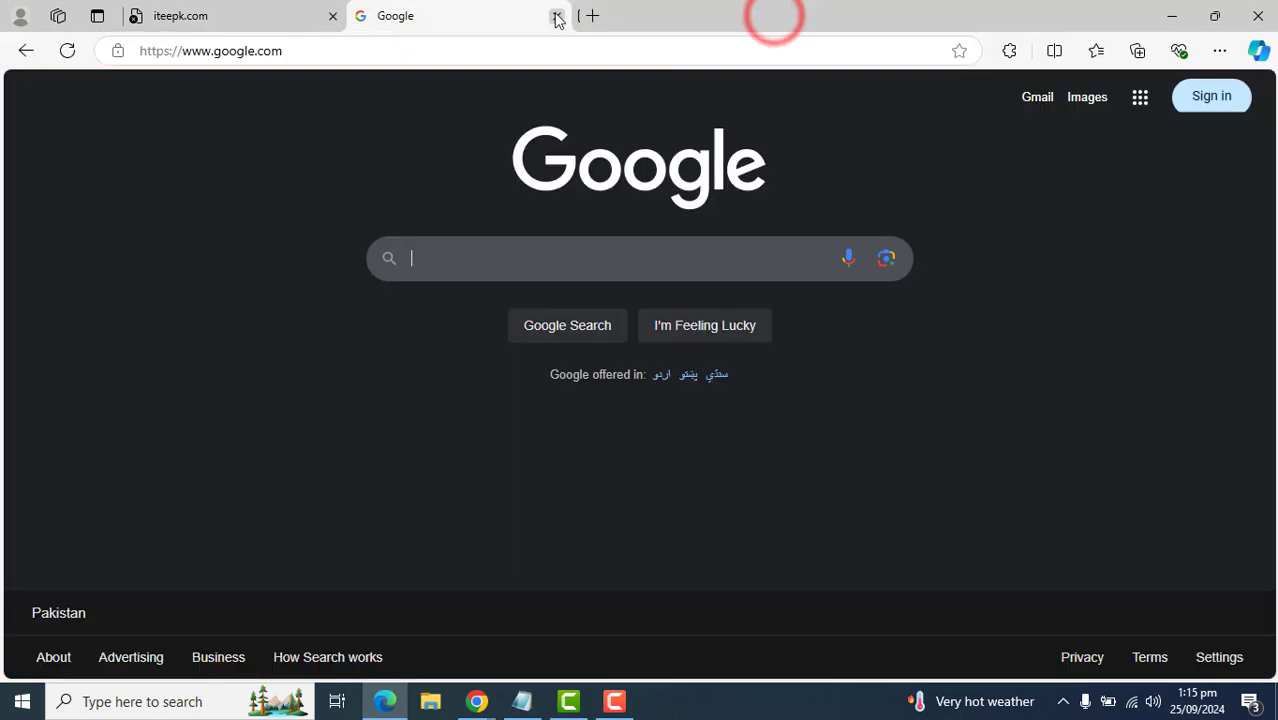
left_click(557, 17)
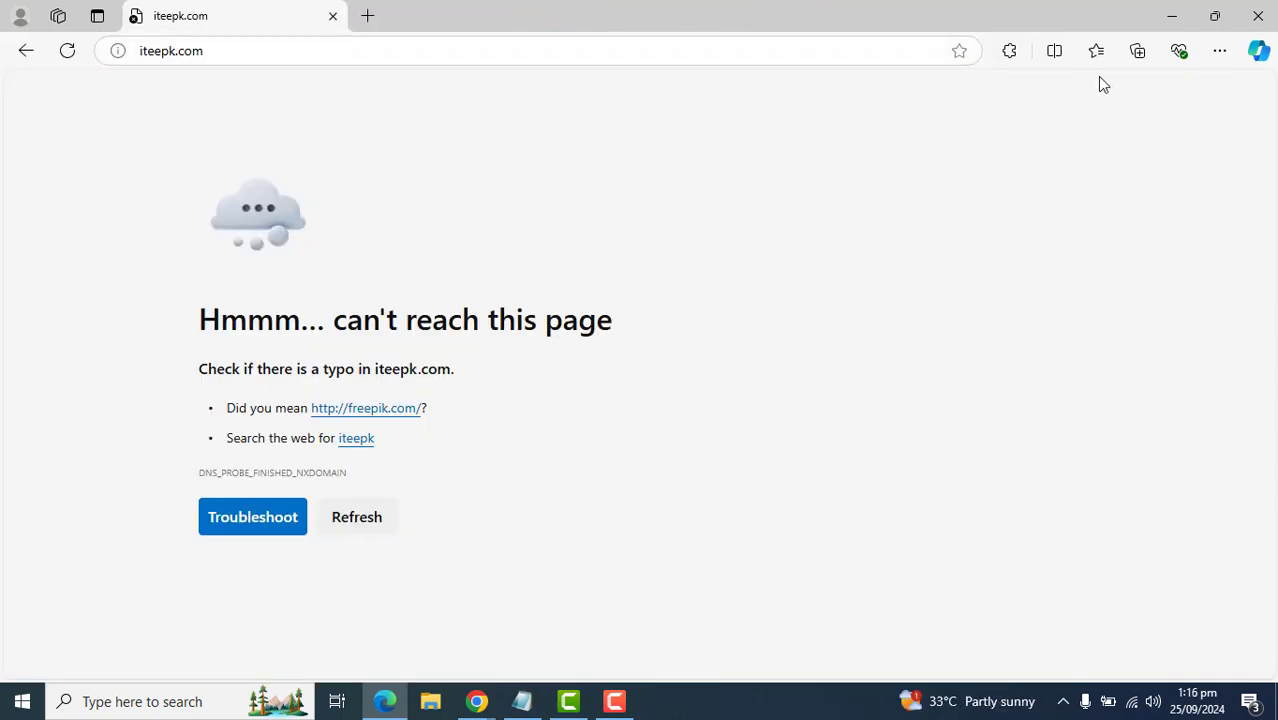
left_click(1257, 16)
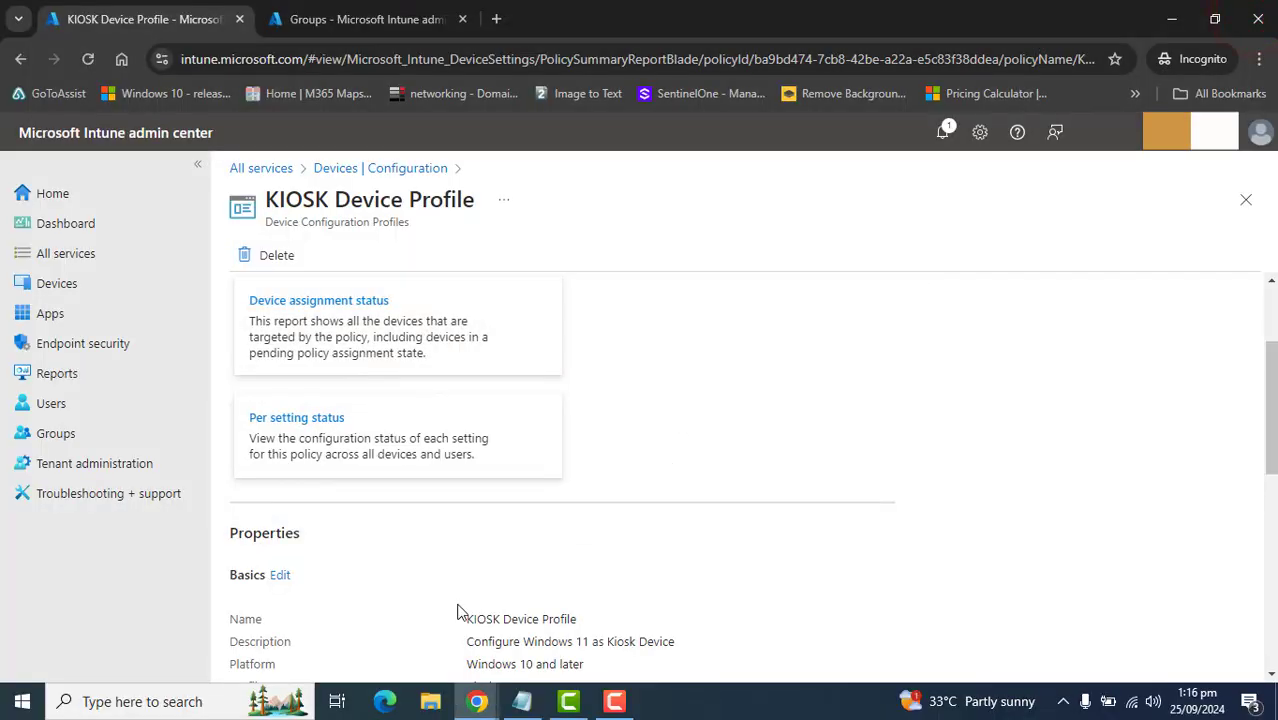
Step: Relaunch Microsoft Edge to check its start page, and switch back to the KIOSK Device Profile in Chrome
left_click(384, 701)
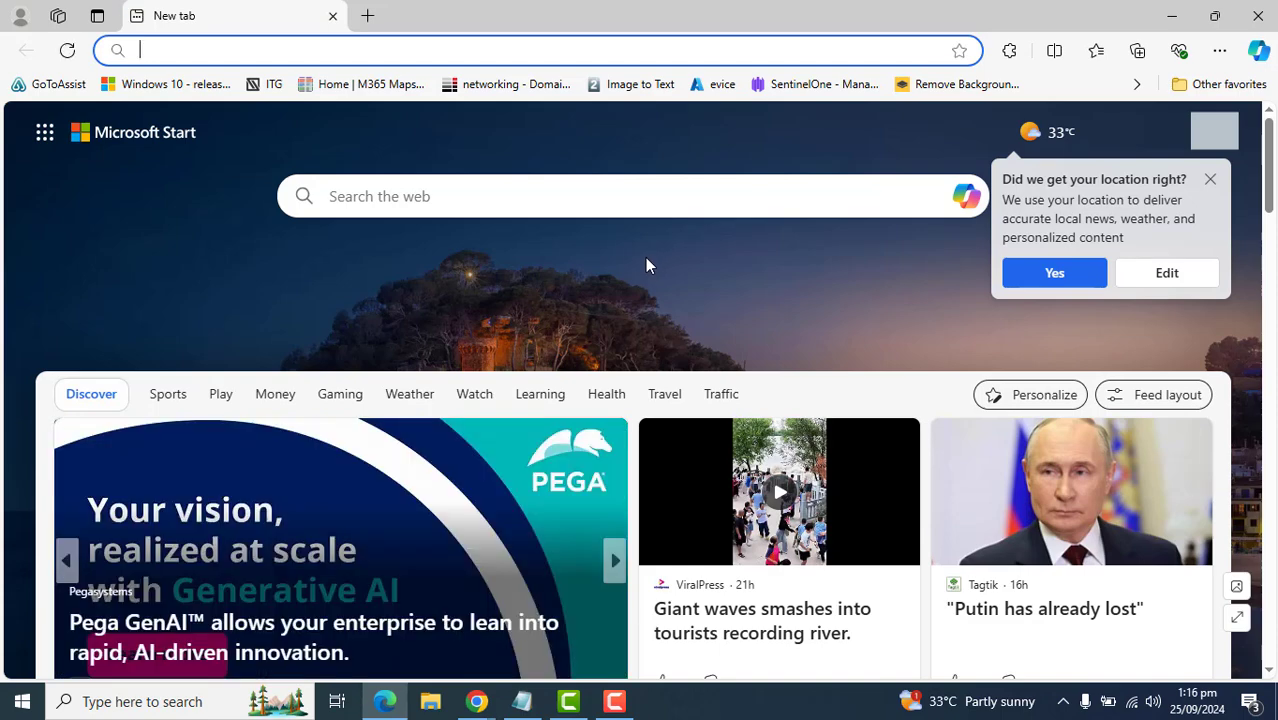
left_click(477, 701)
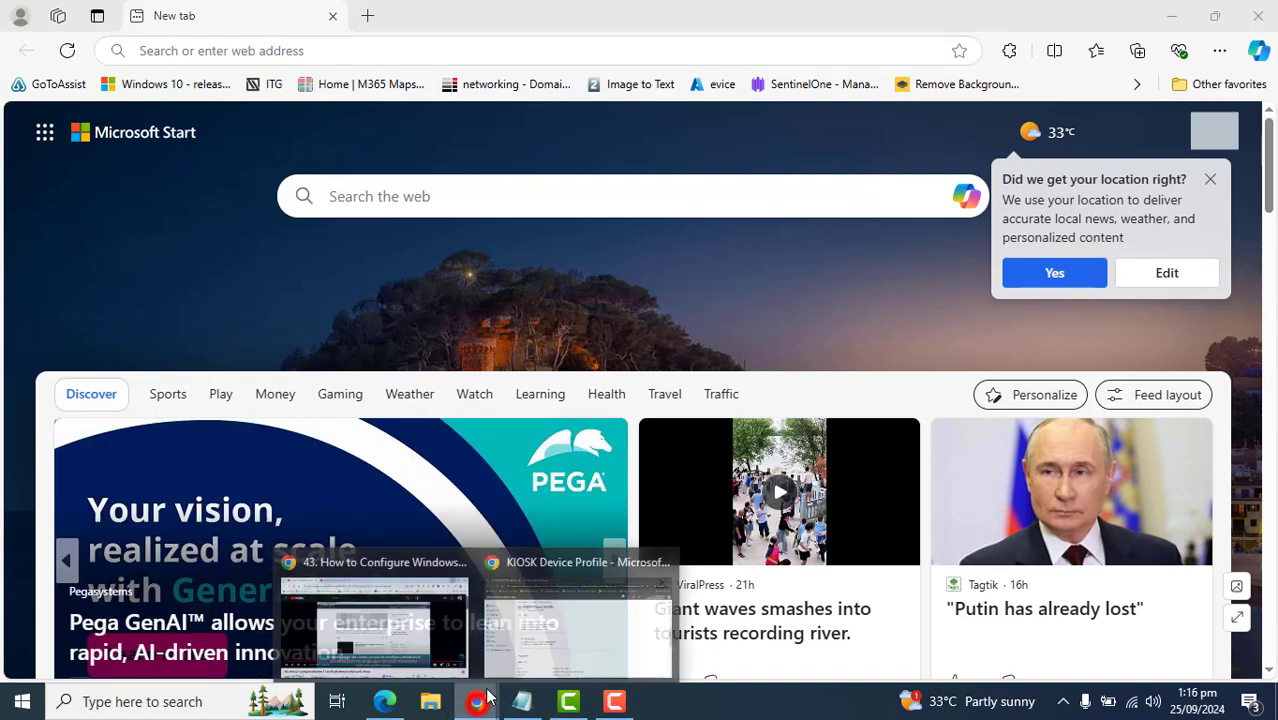
left_click(588, 623)
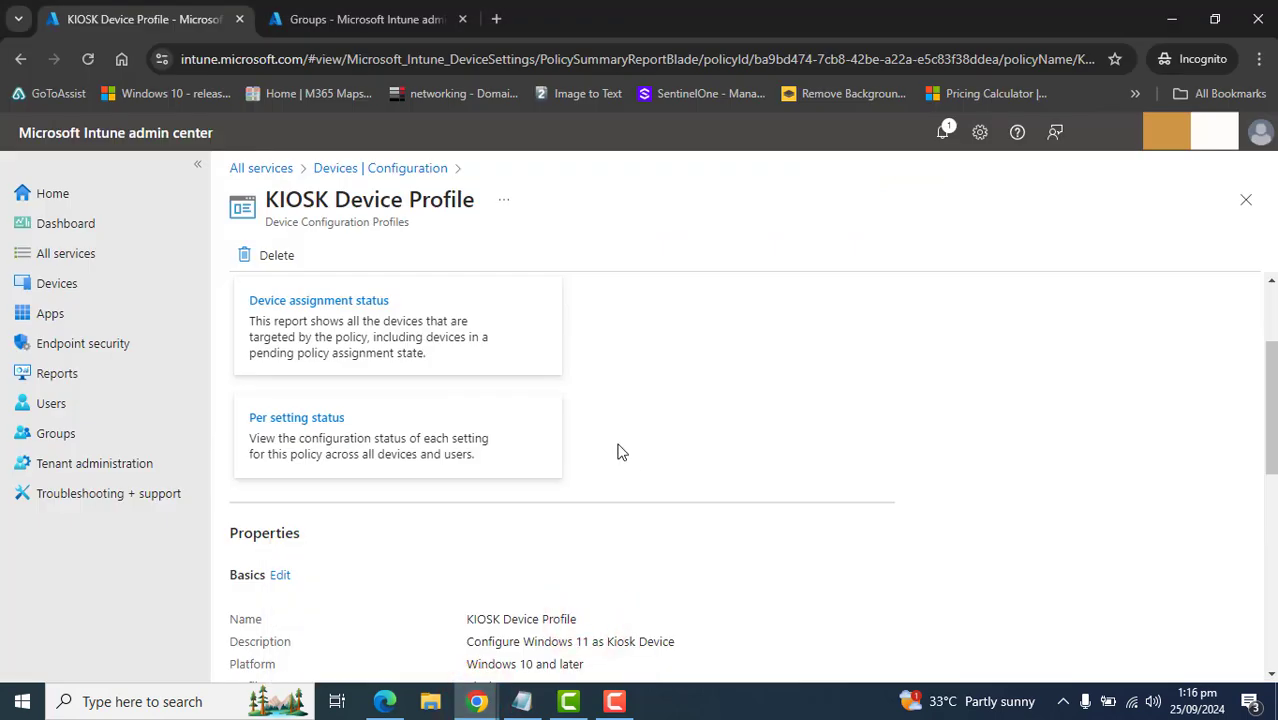